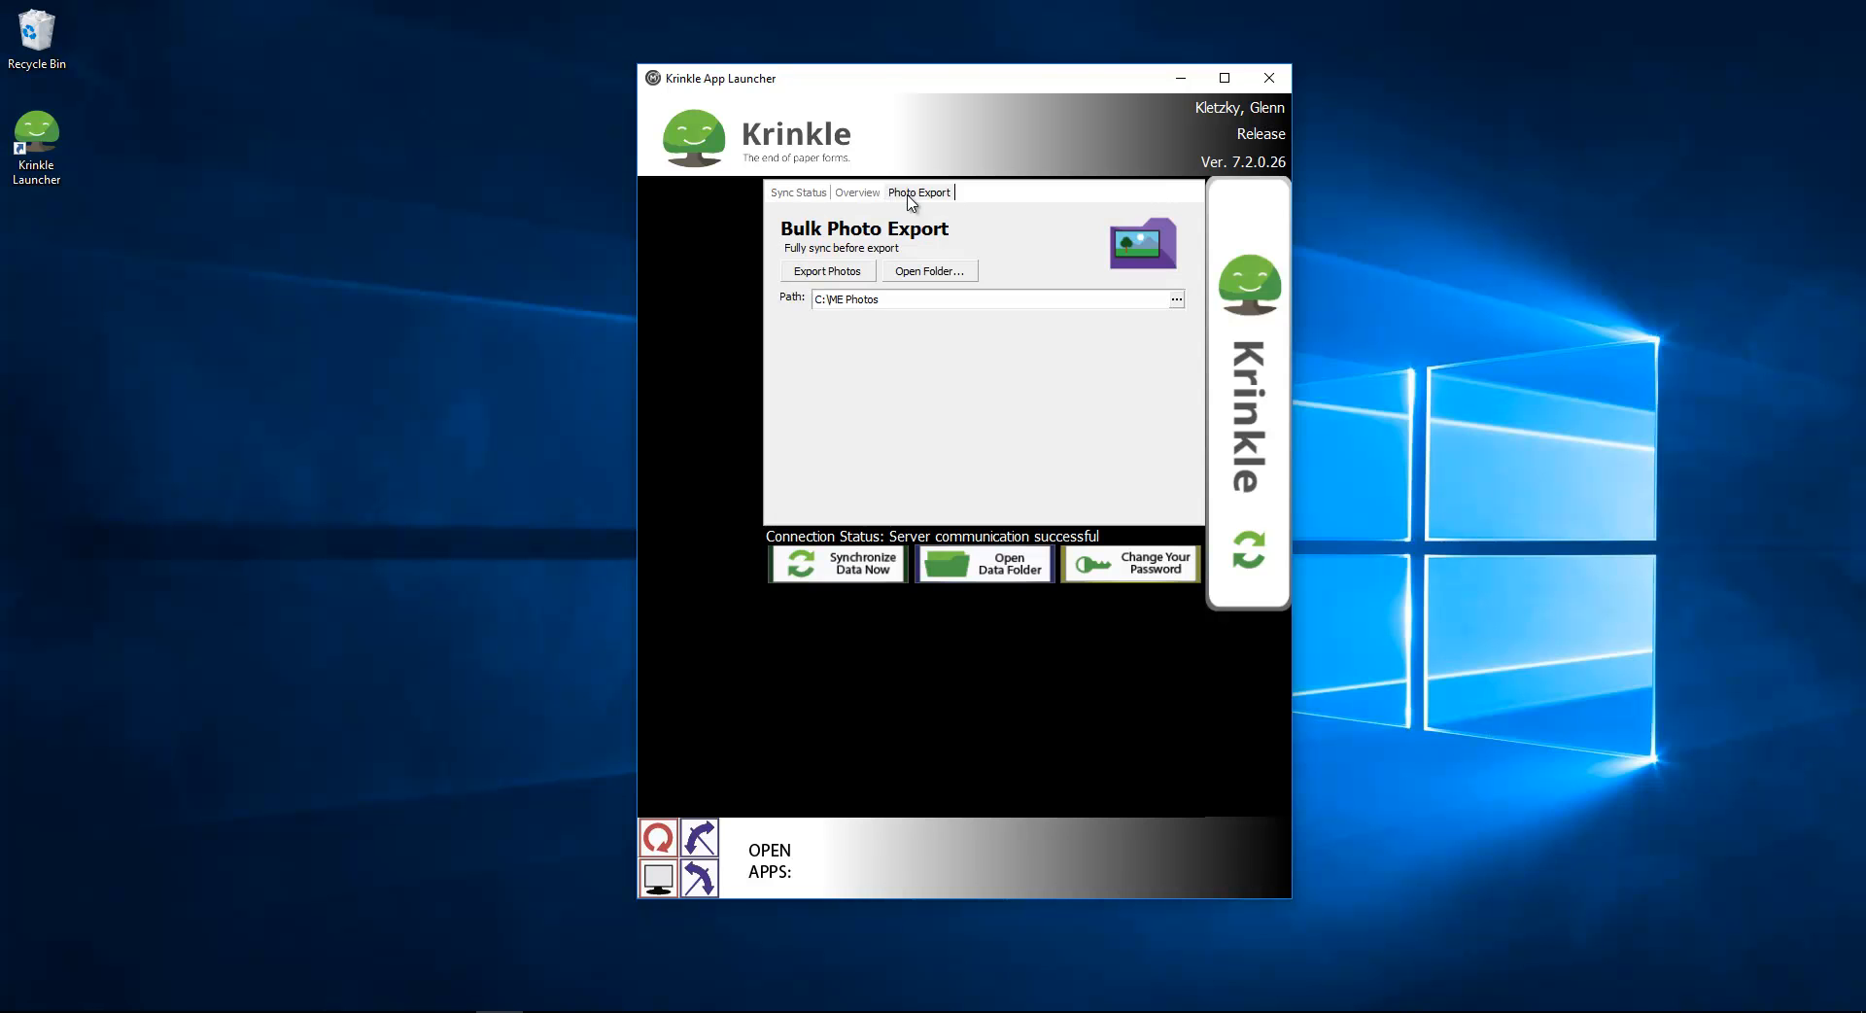
- Open Data Explorer from the Krinkle launcher, maximize its window, and widen the document types pane until the full names fit
click(1260, 348)
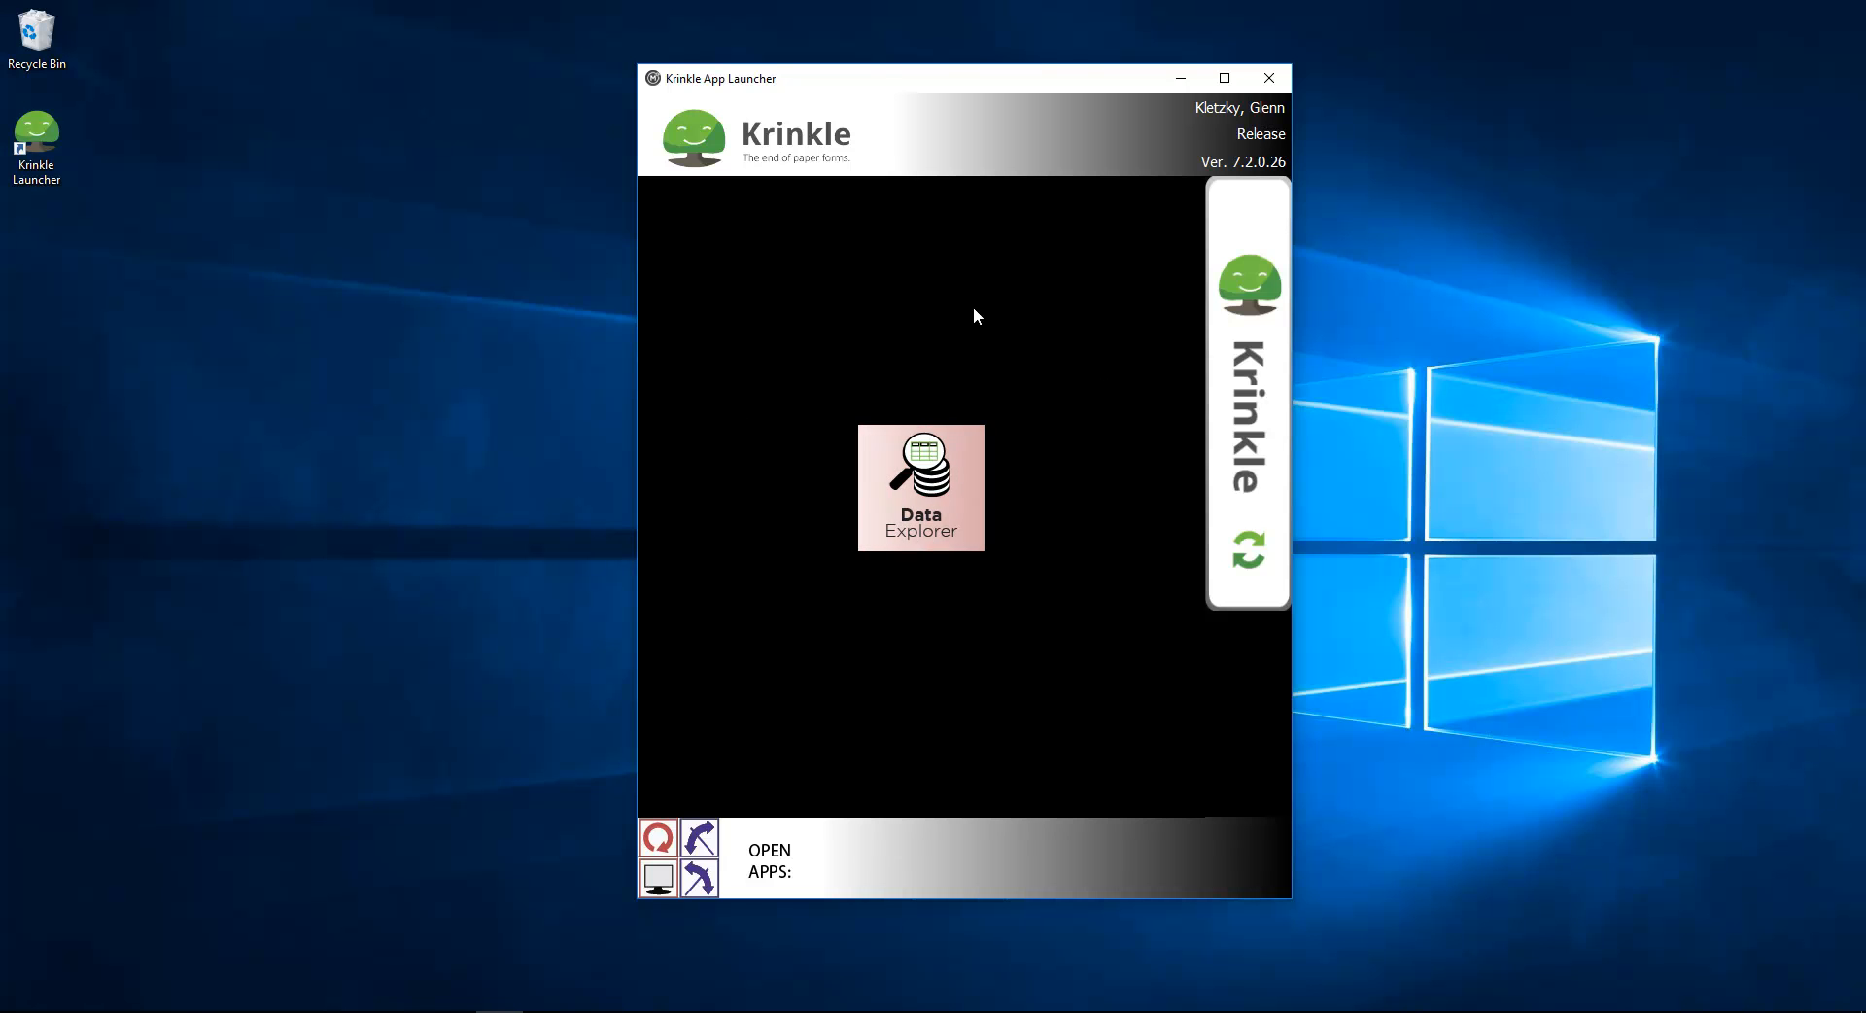
click(914, 480)
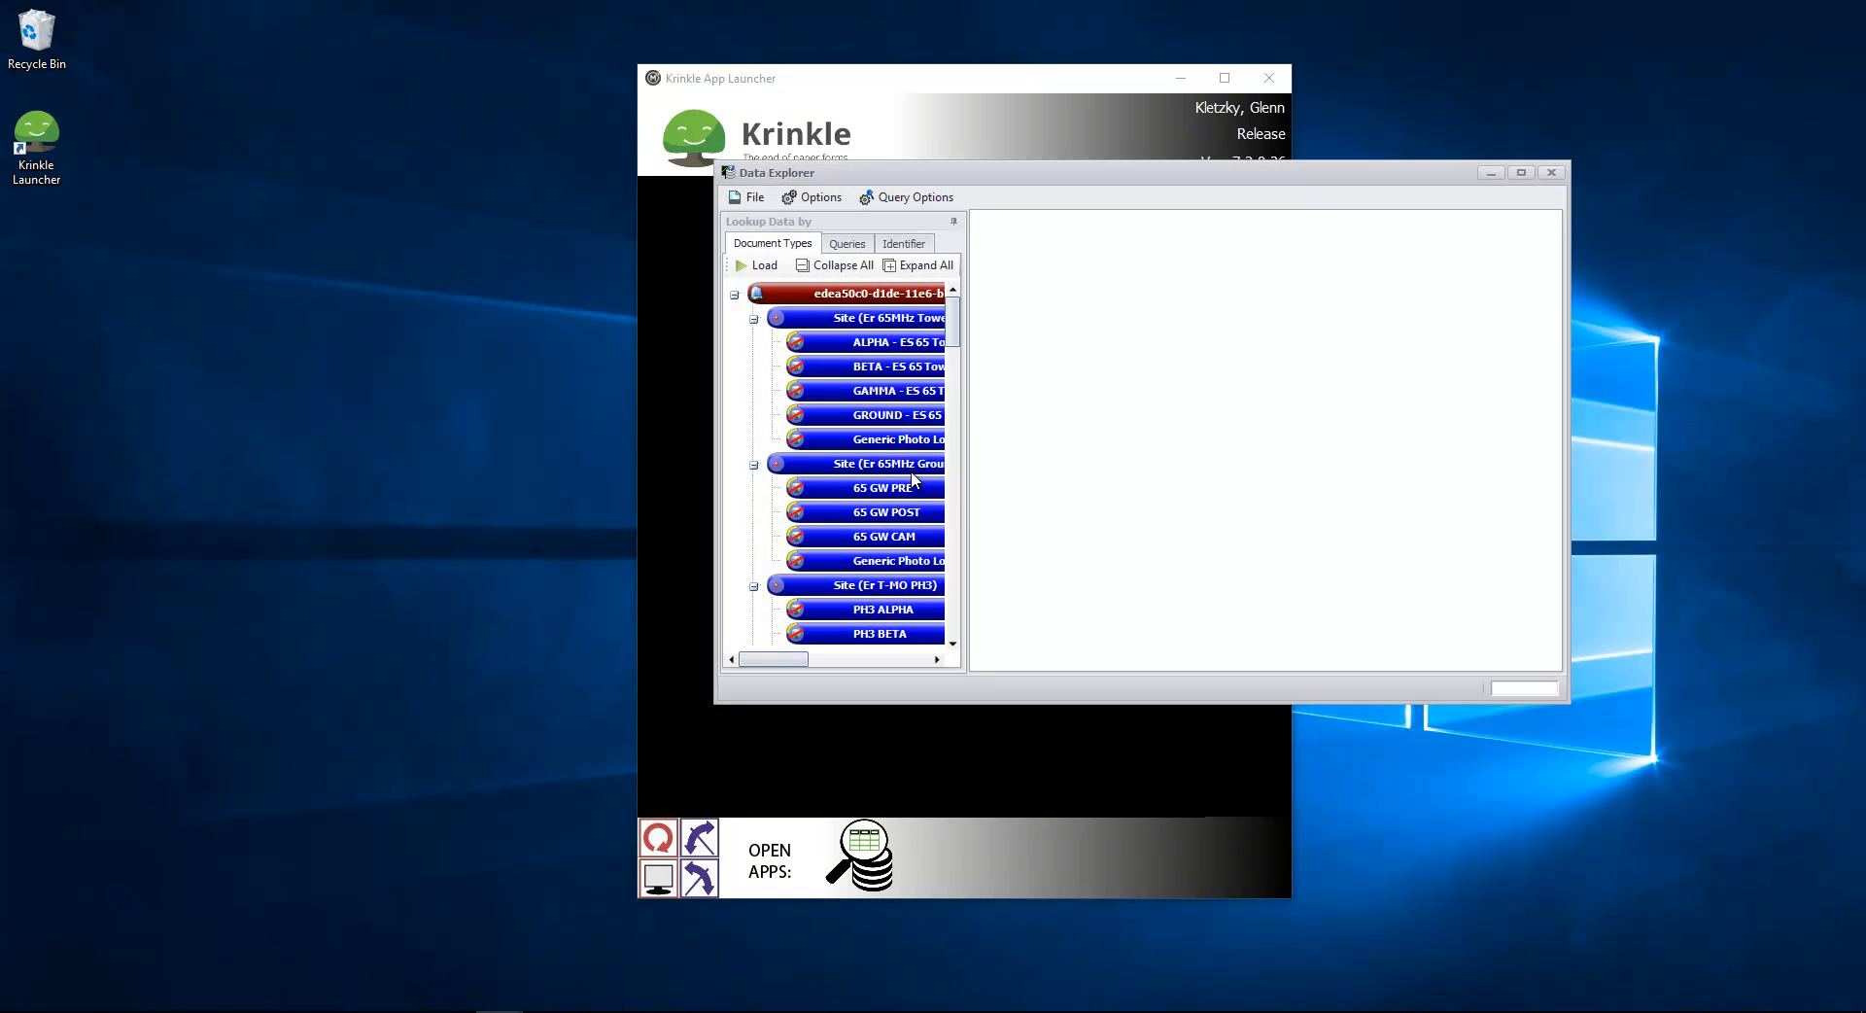
click(1522, 173)
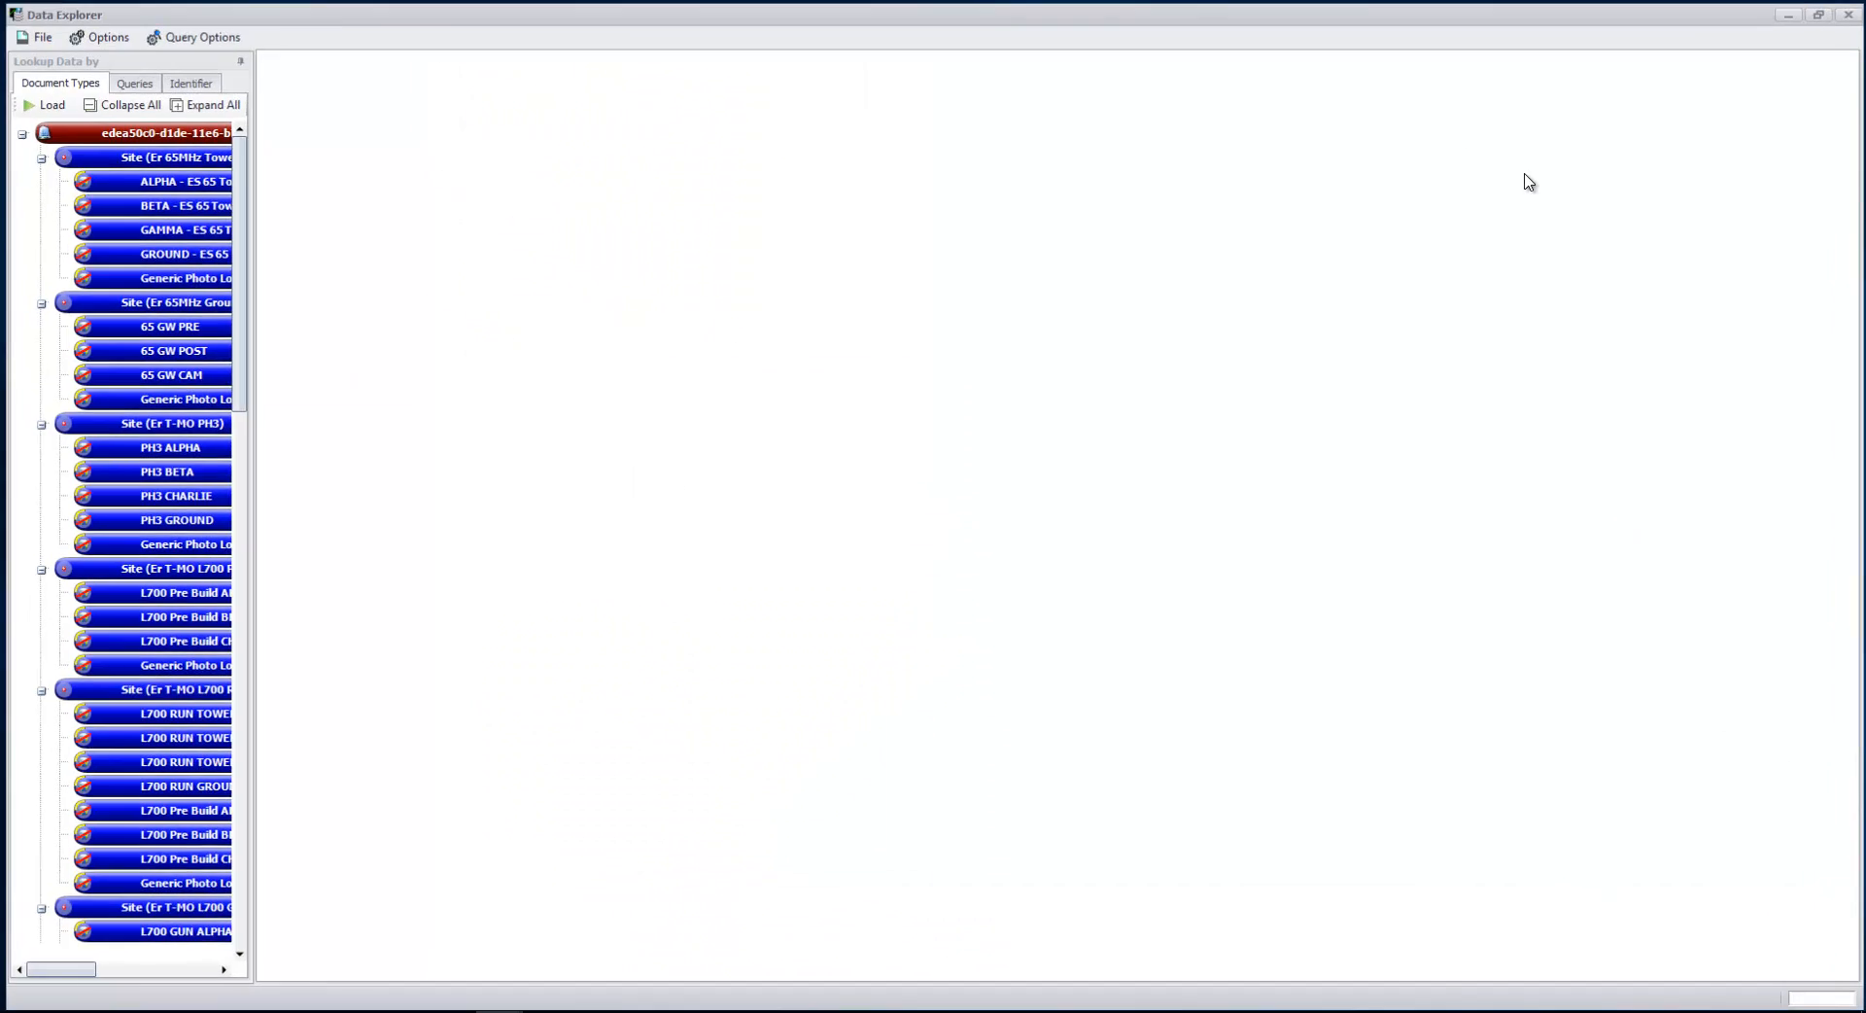
drag(249, 488, 549, 498)
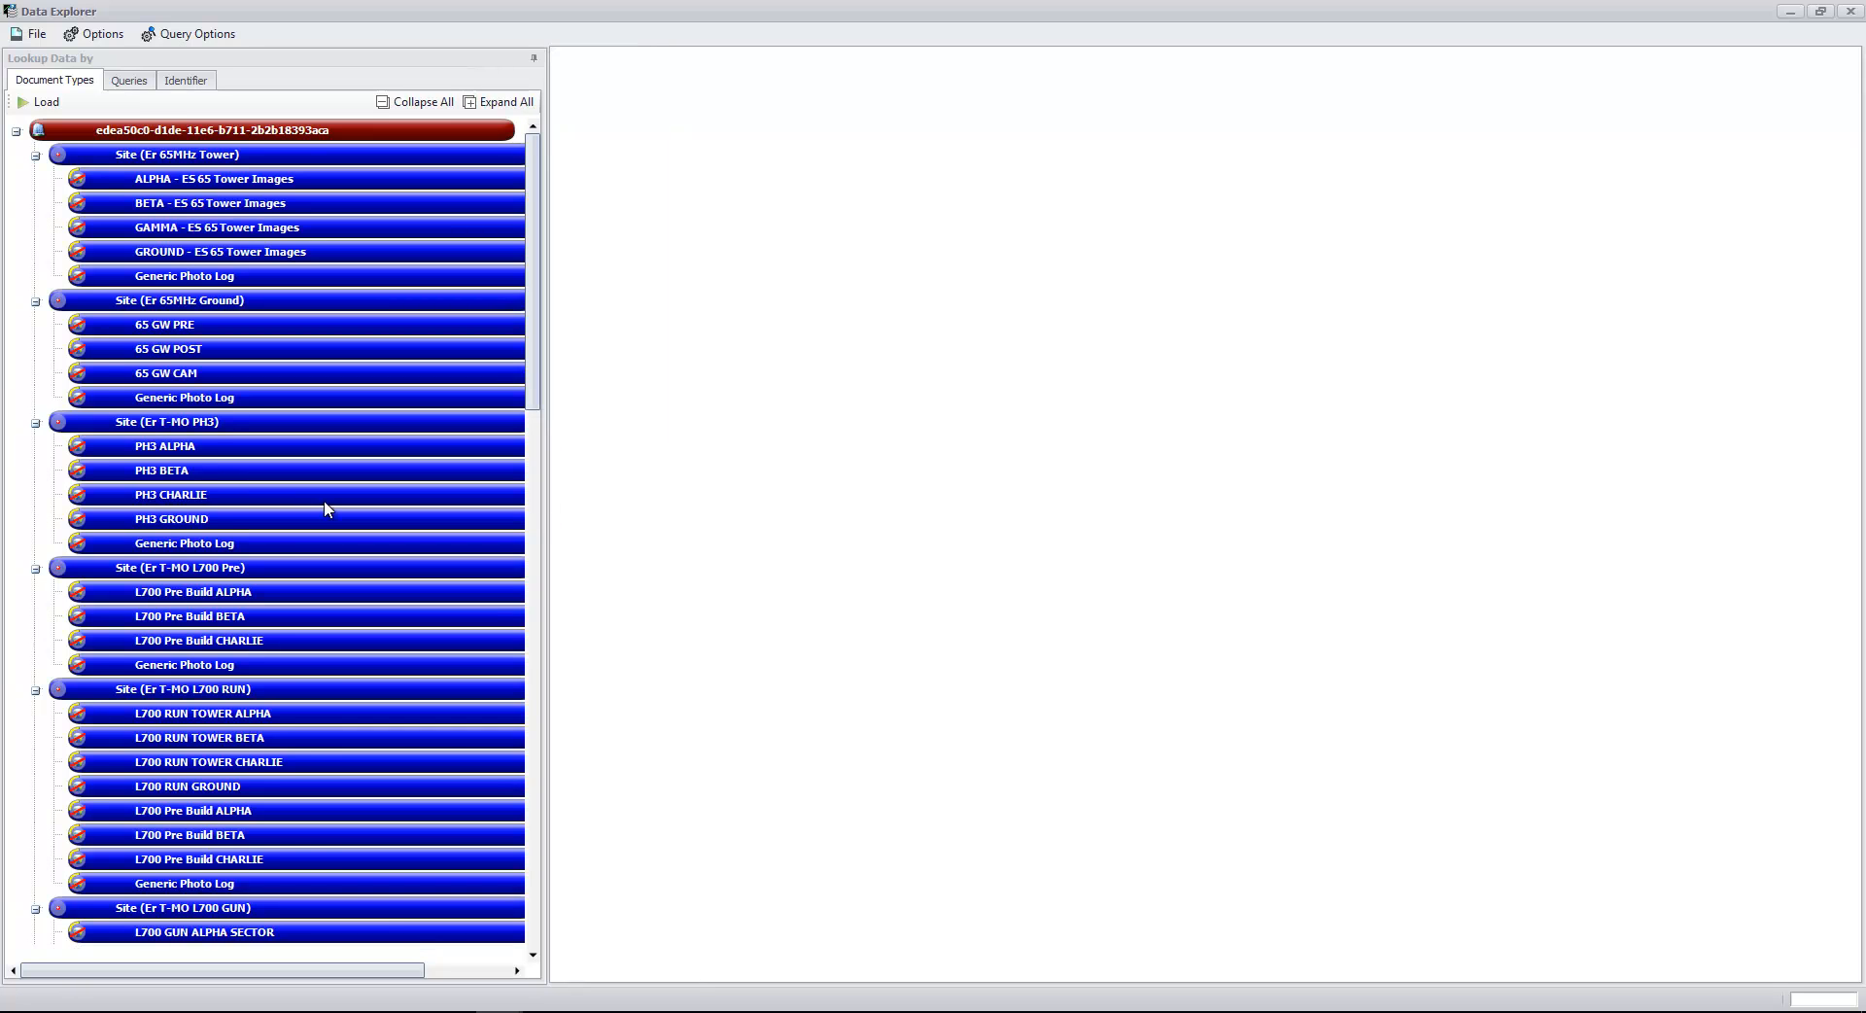
- Load all records of the Site (Er SouthernLINC MW) document type
click(147, 148)
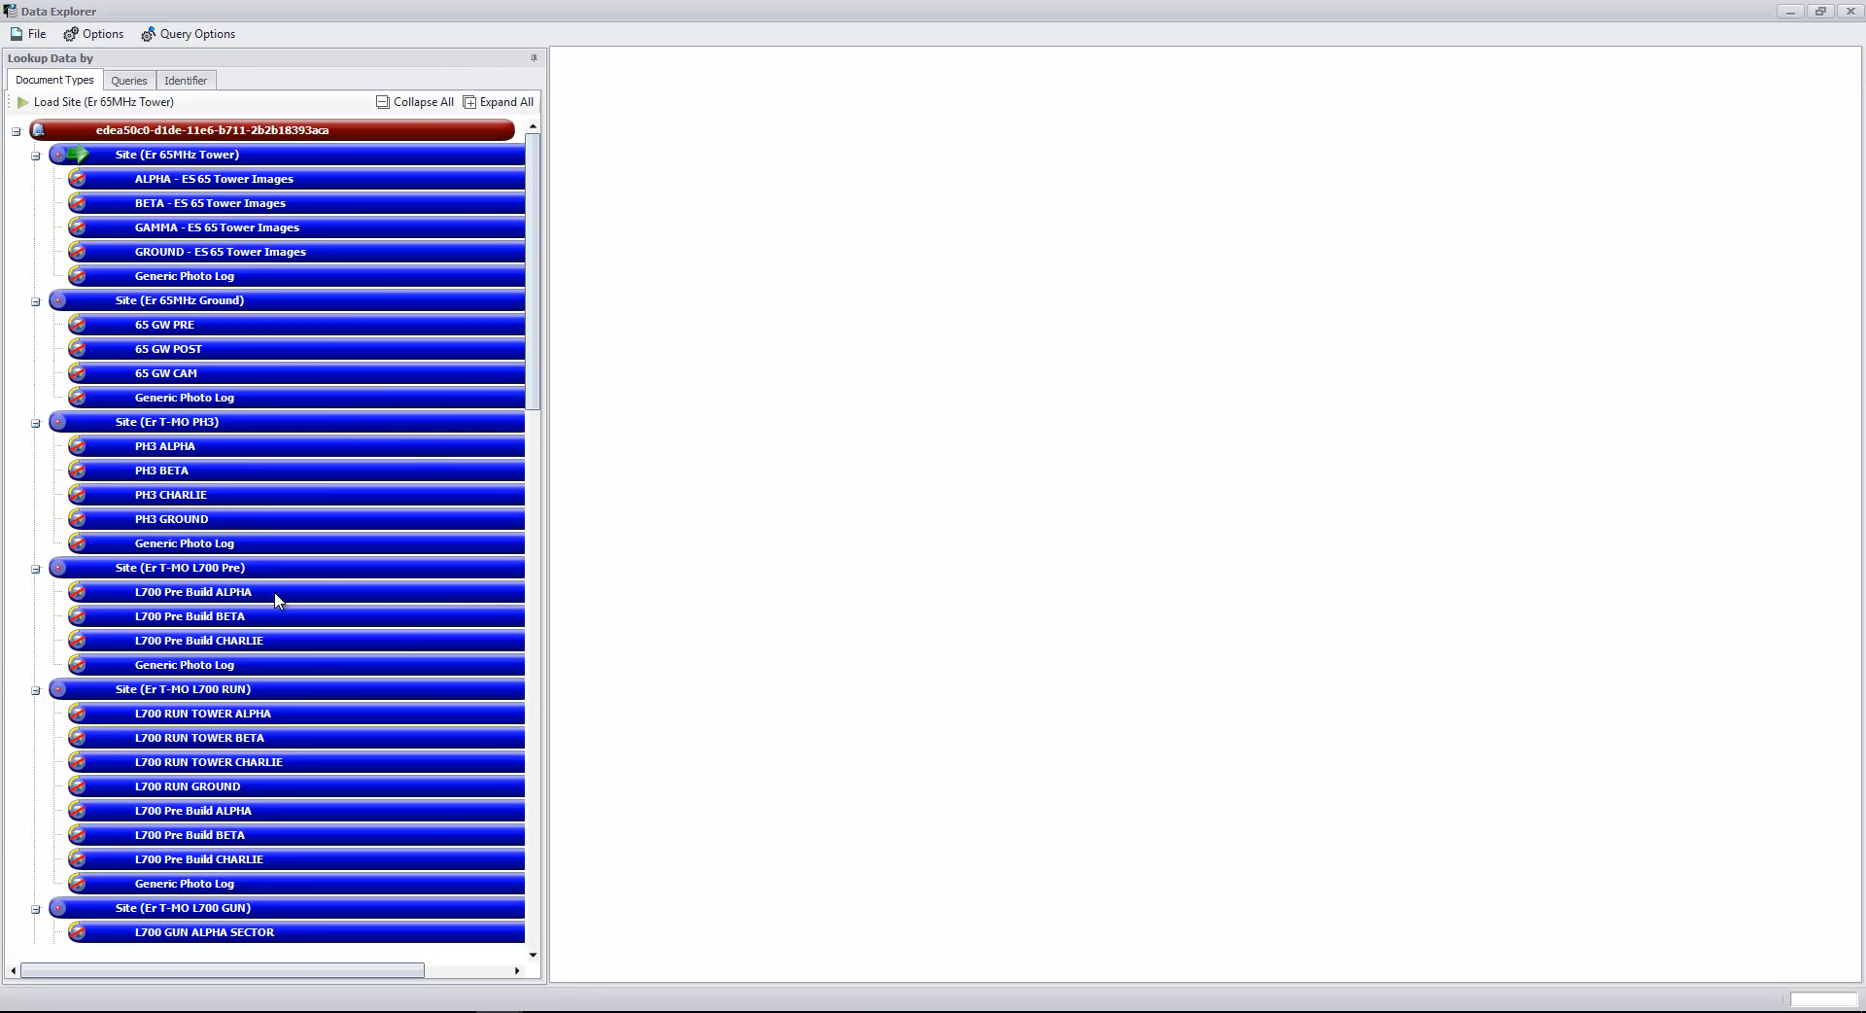
scroll(276, 599, down, 1)
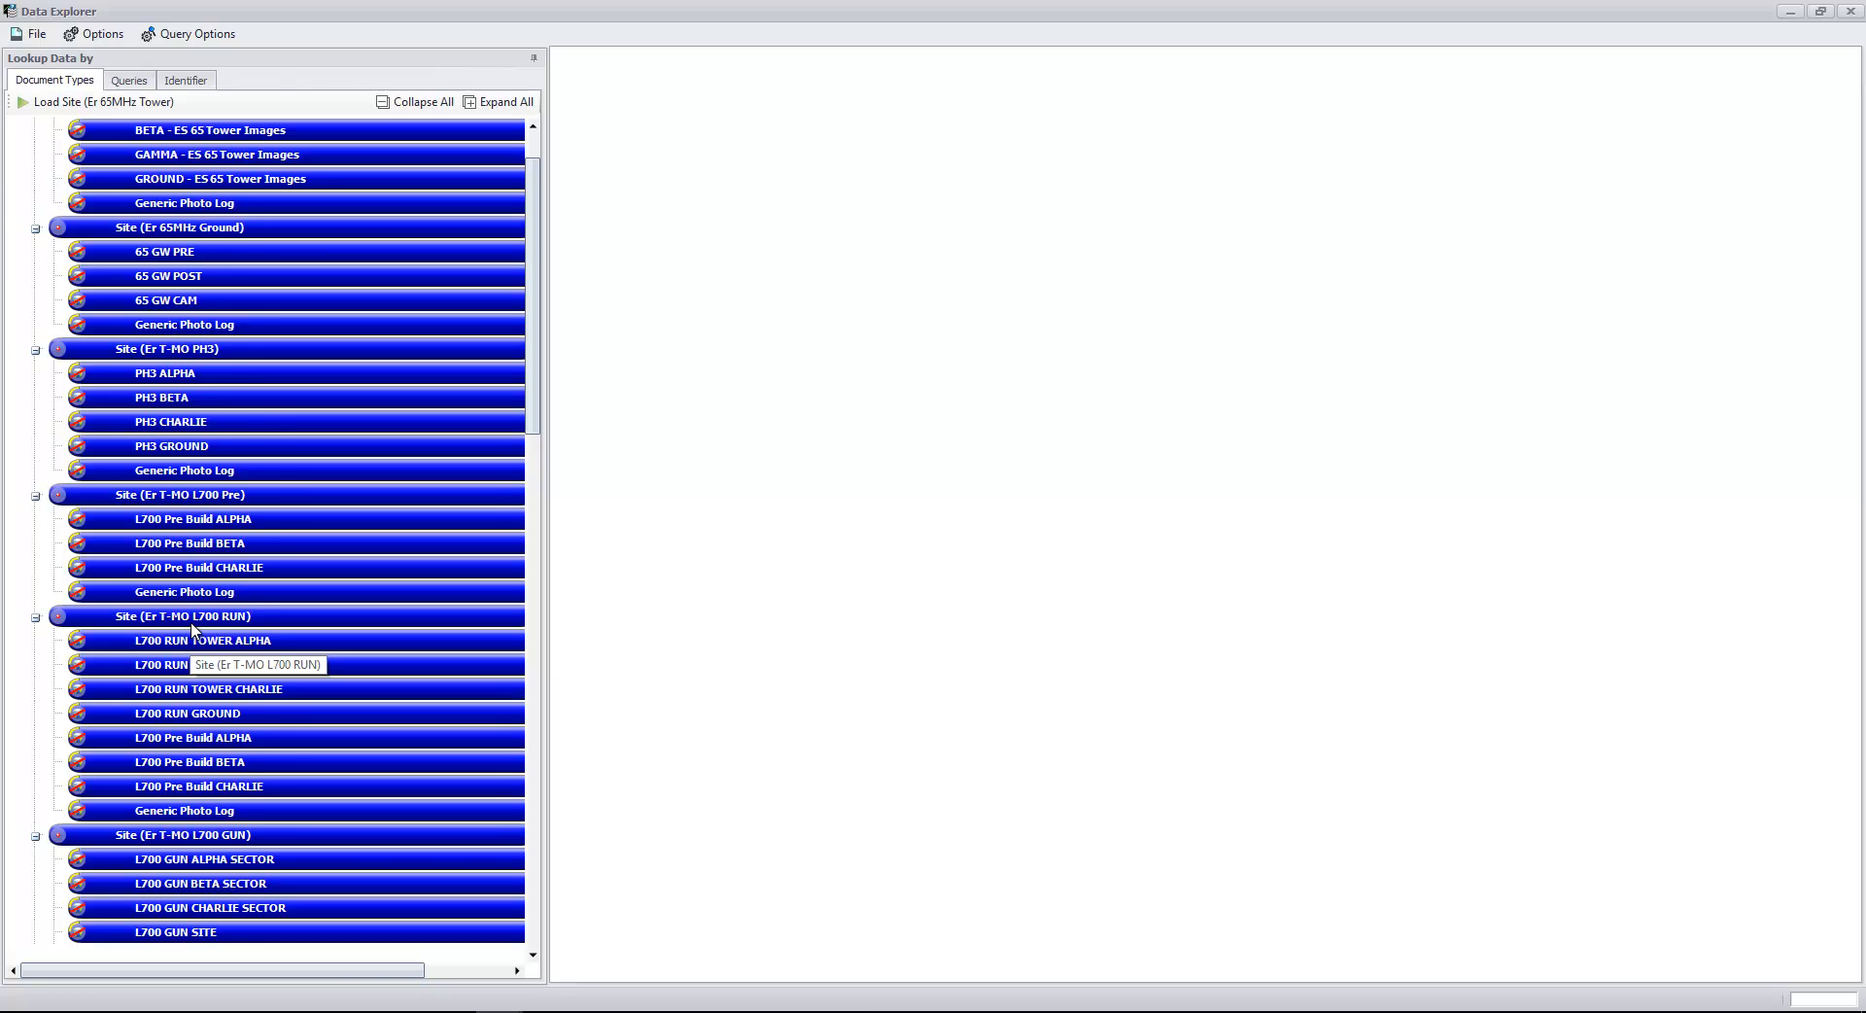
scroll(192, 629, down, 4)
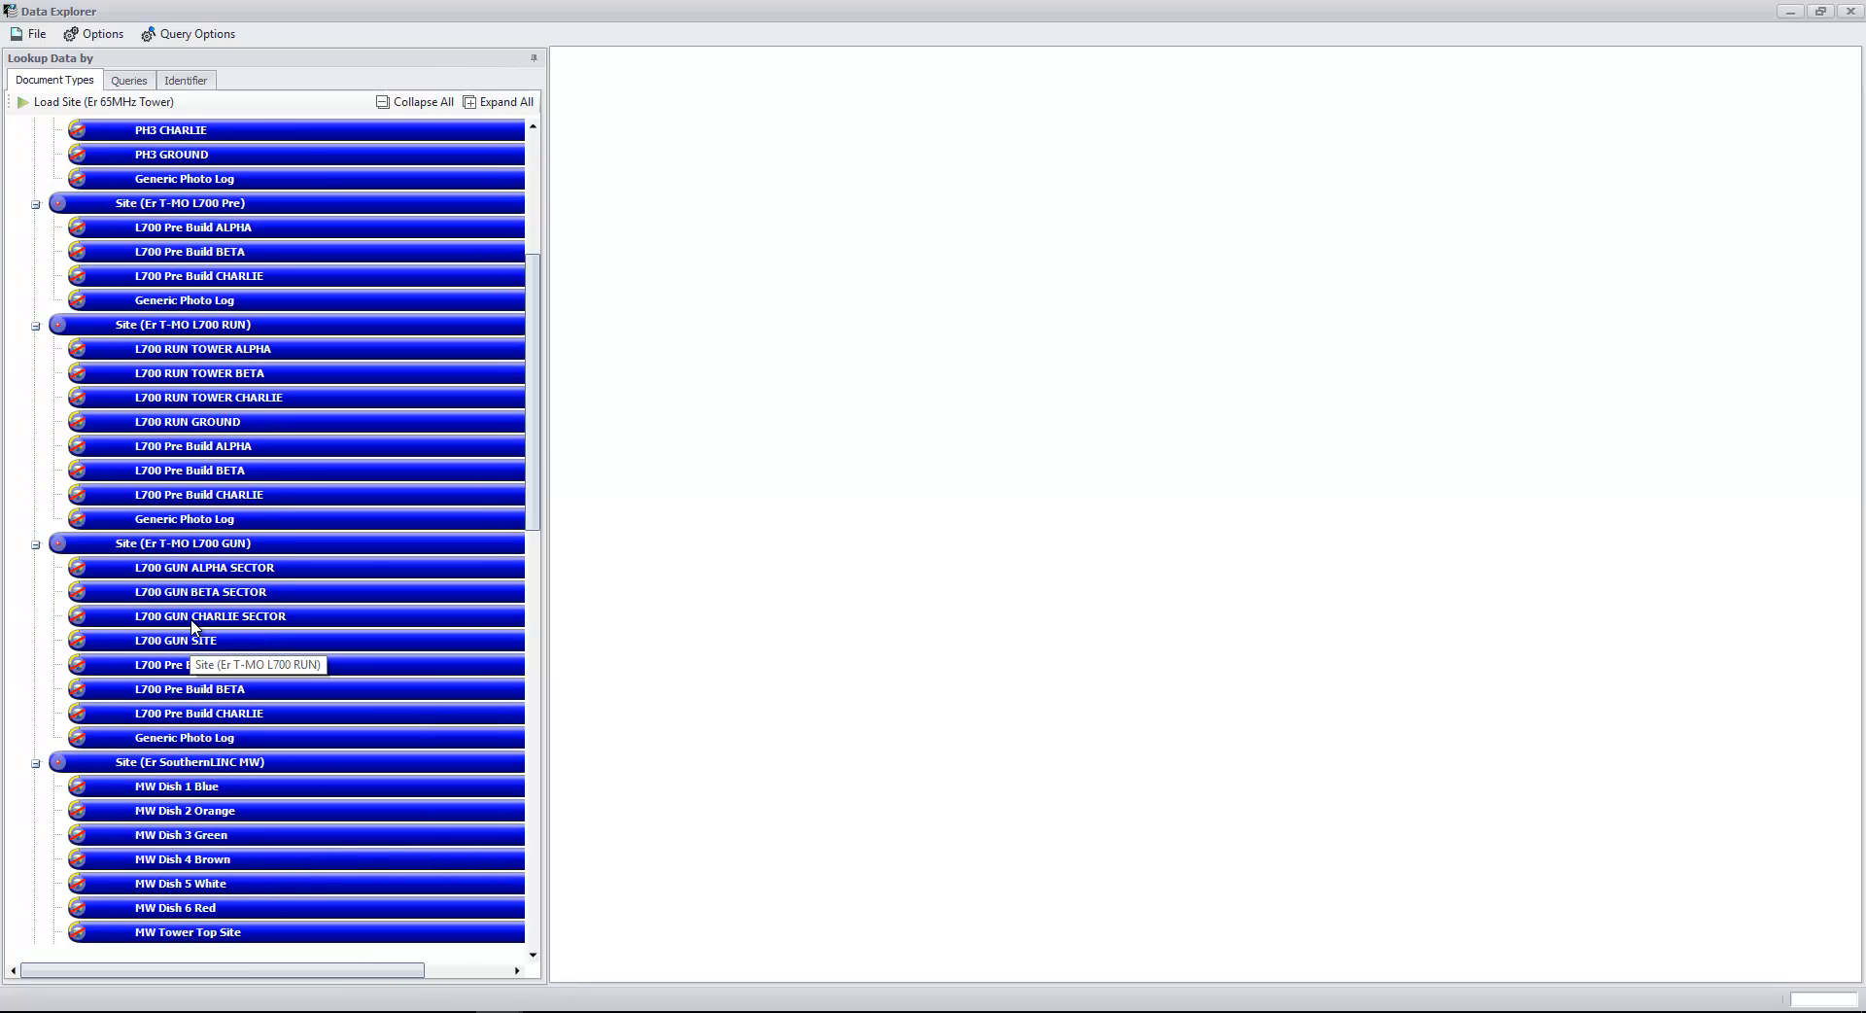
scroll(192, 627, down, 2)
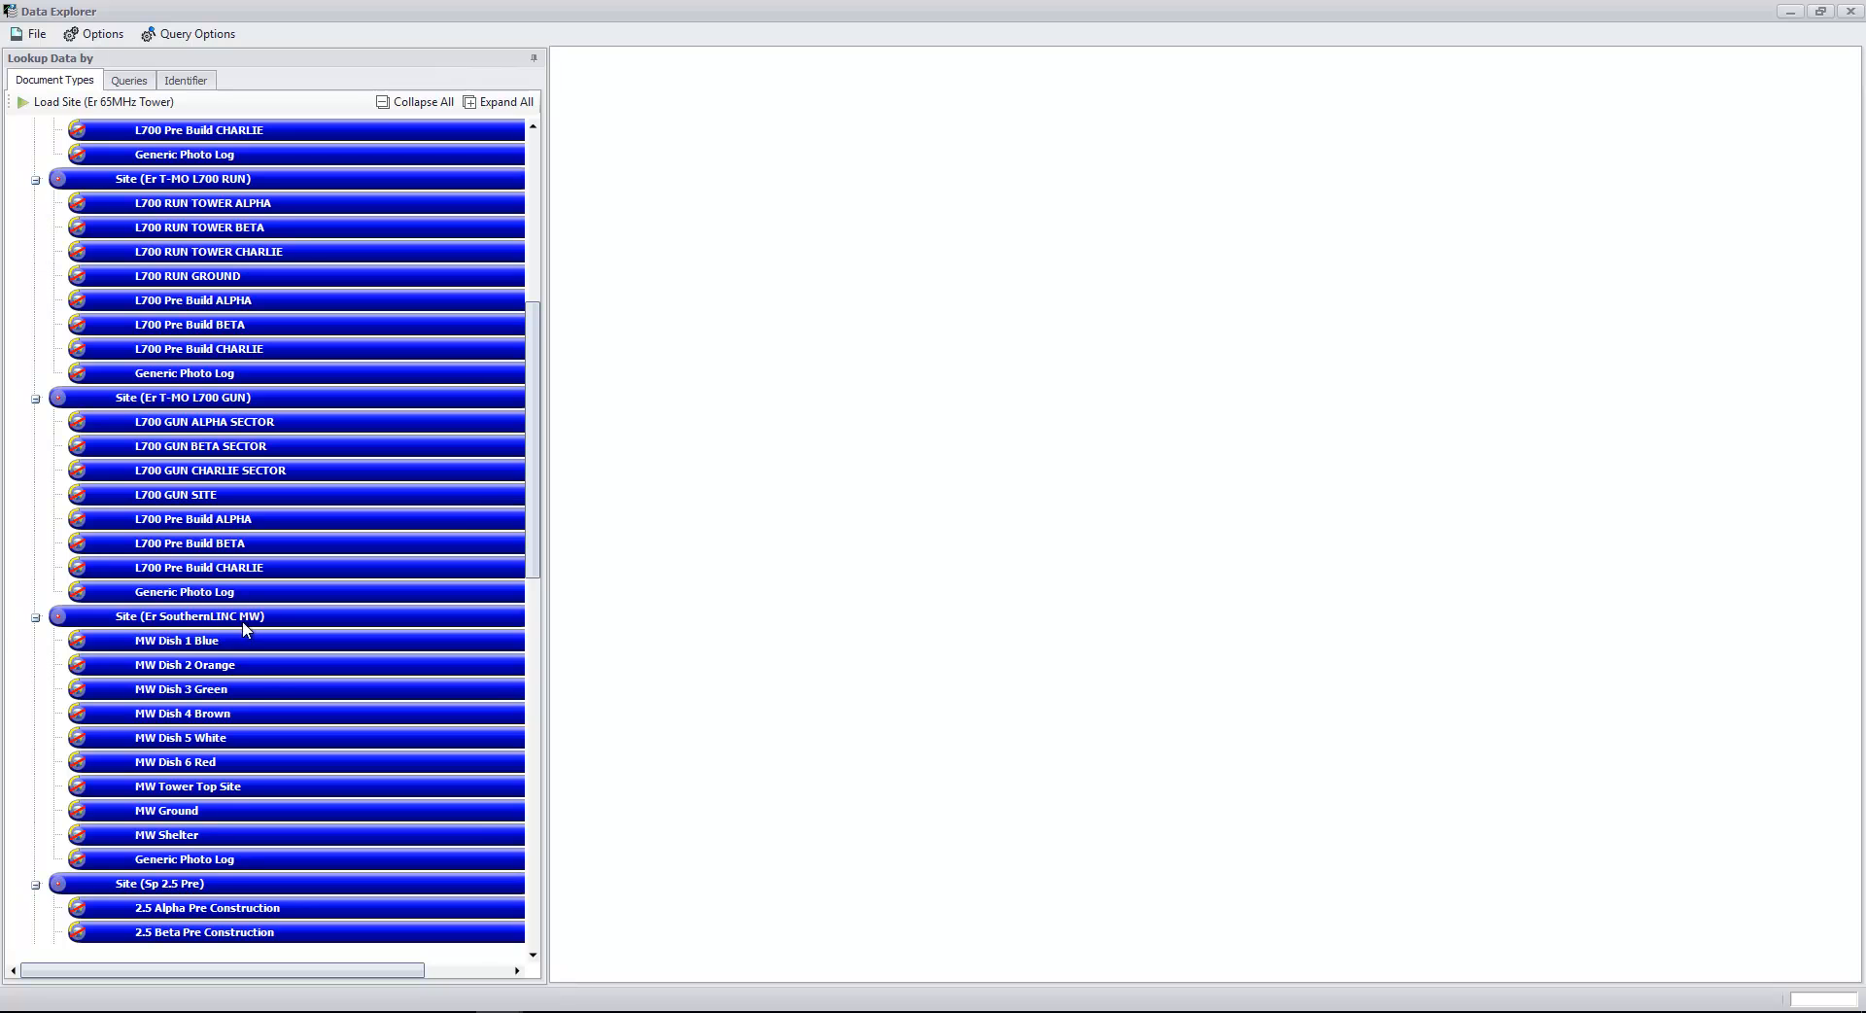
double_click(92, 619)
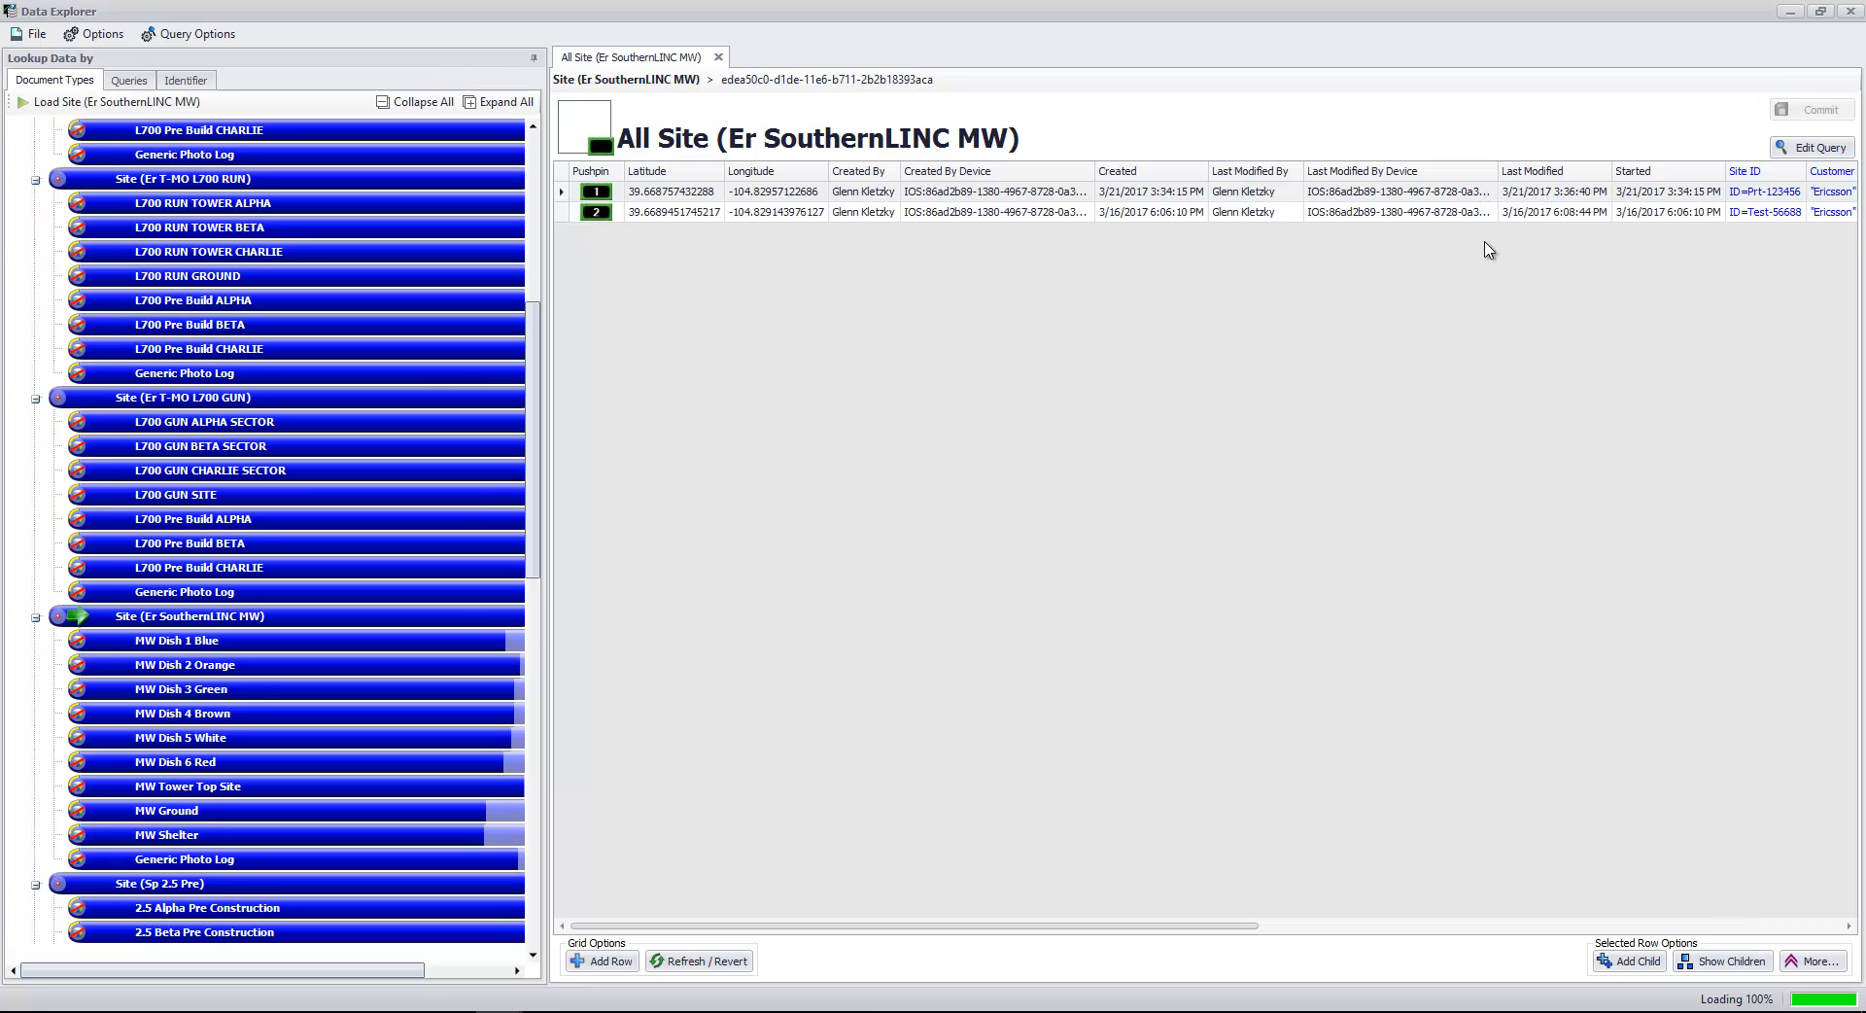
- Go through the first site record's location and creator cells, and widen the Created By Device and Created columns
drag(685, 931, 581, 931)
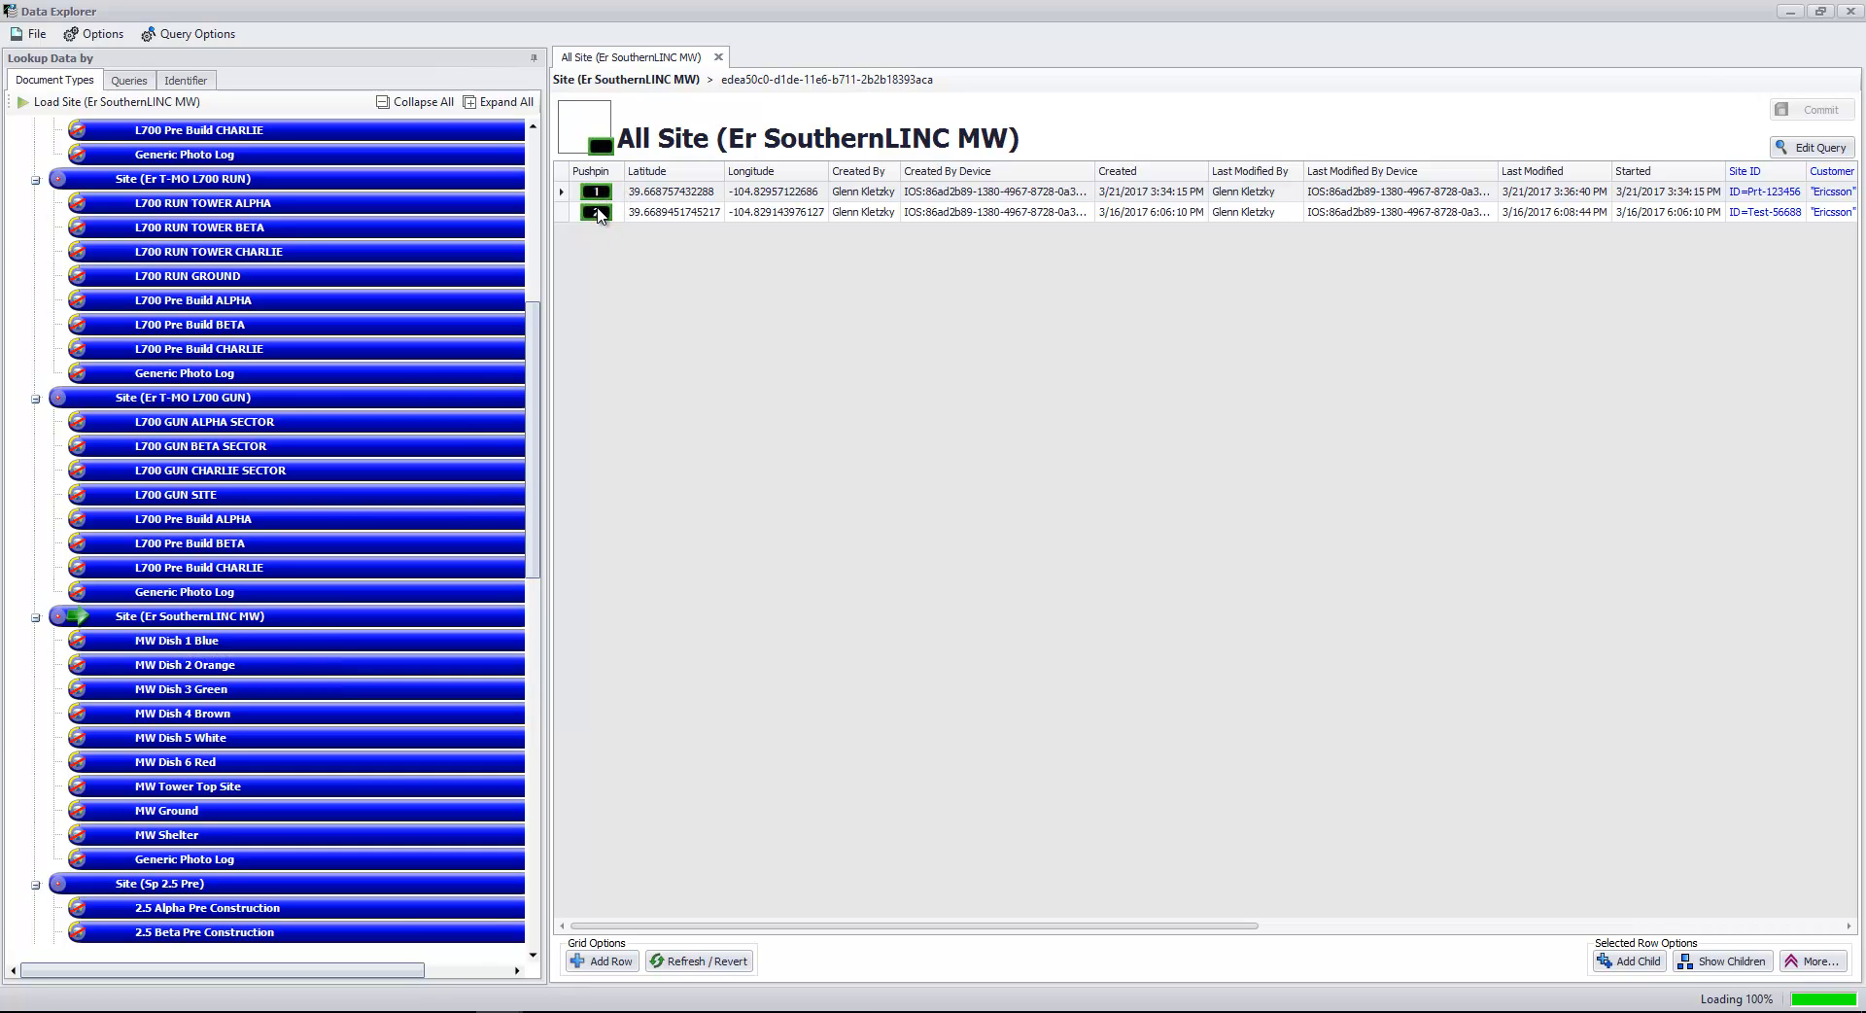
click(668, 199)
click(805, 200)
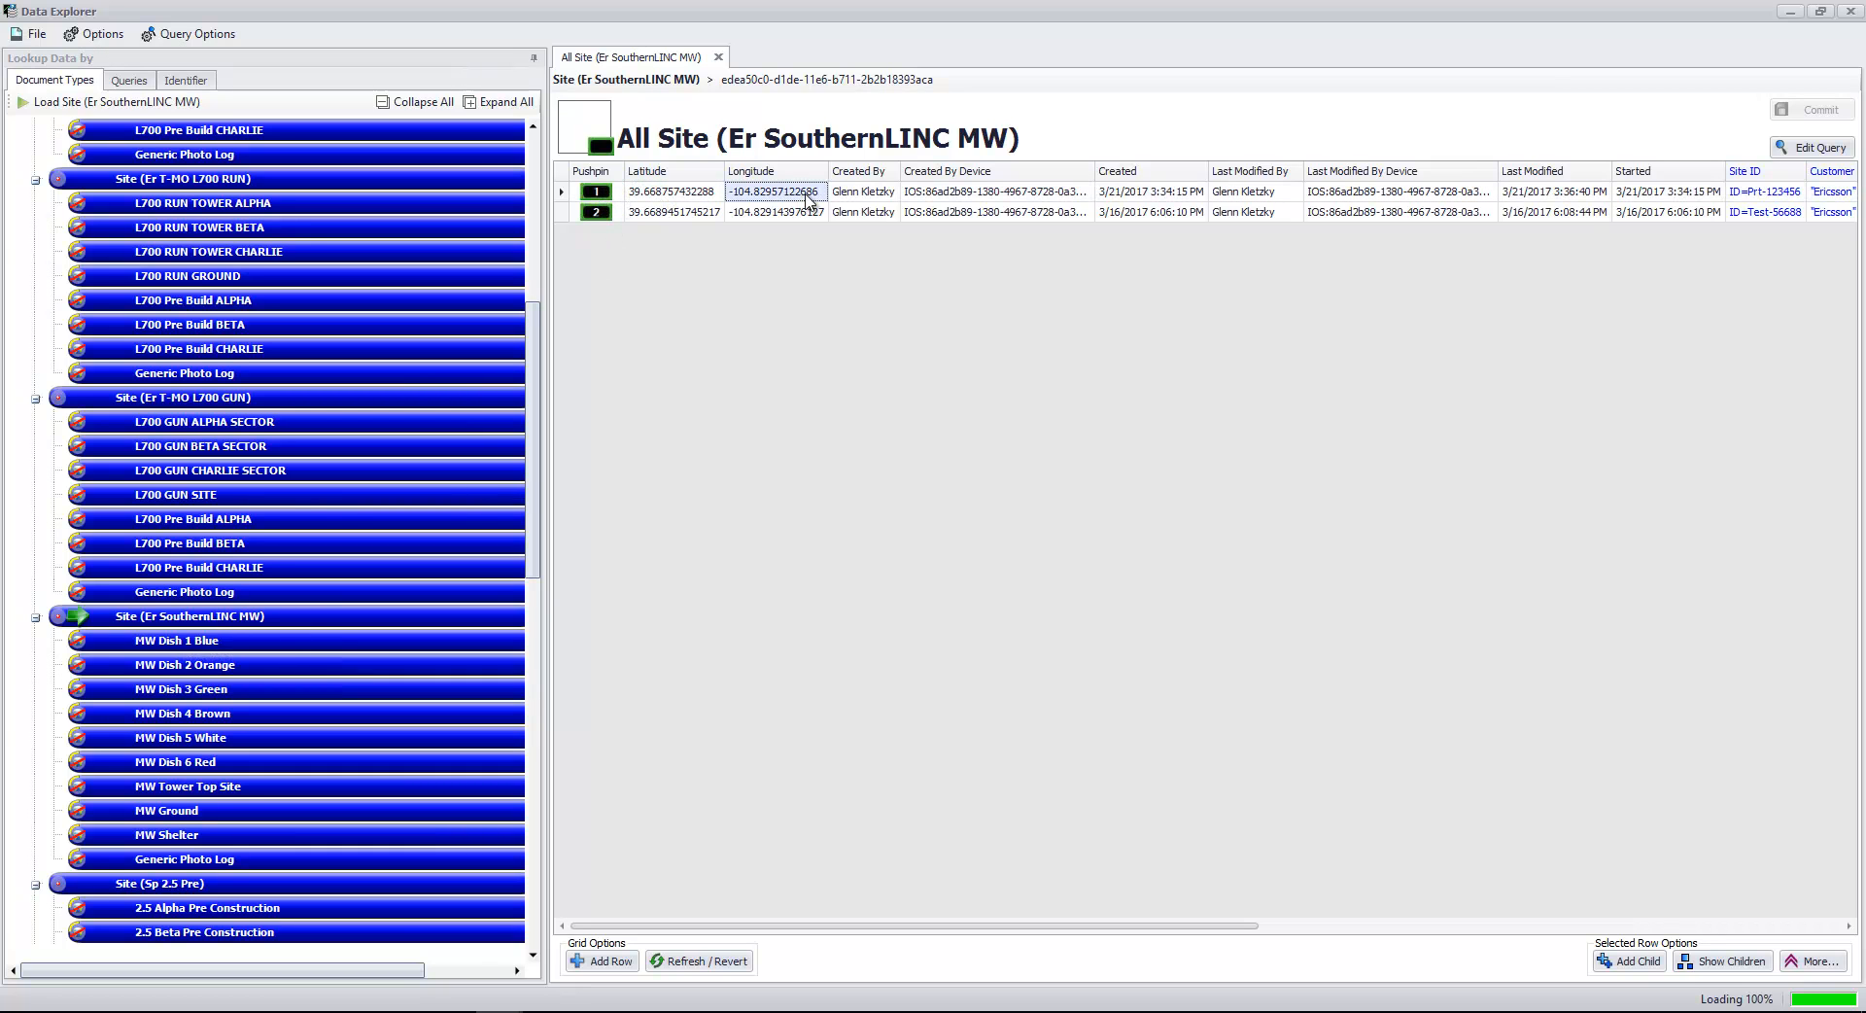
click(867, 197)
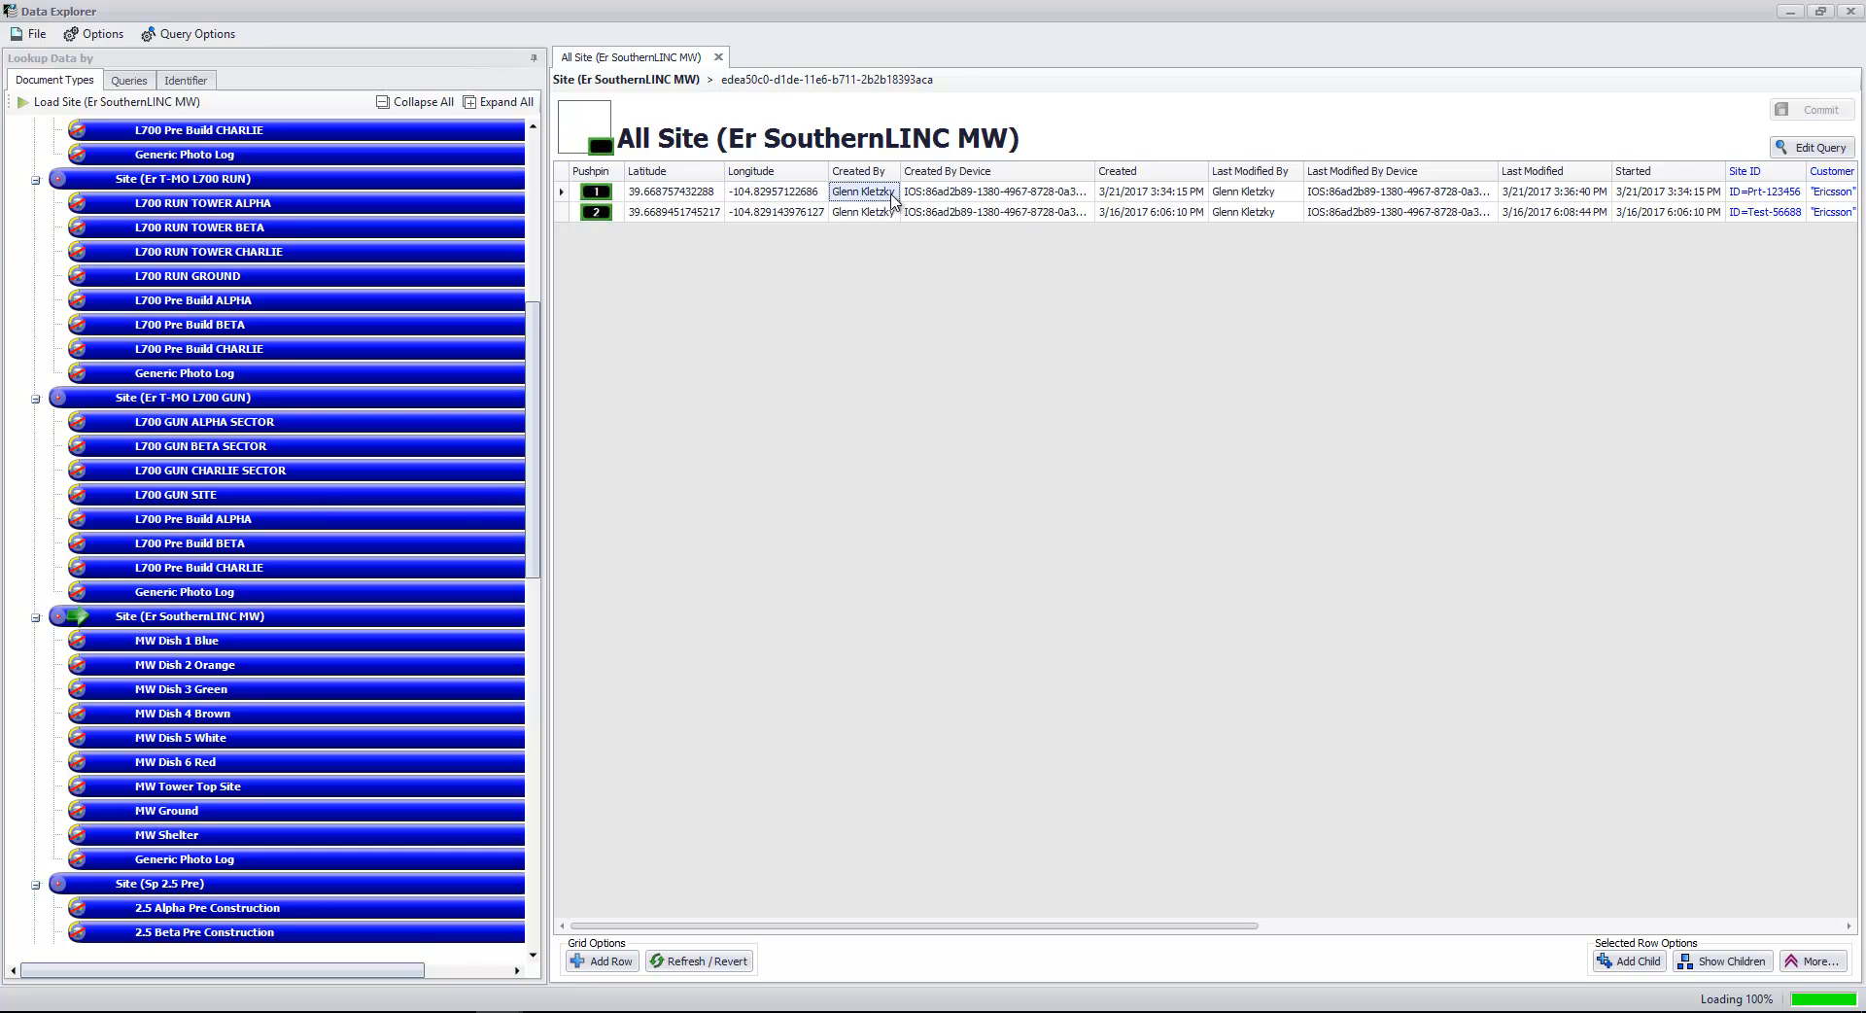
click(956, 200)
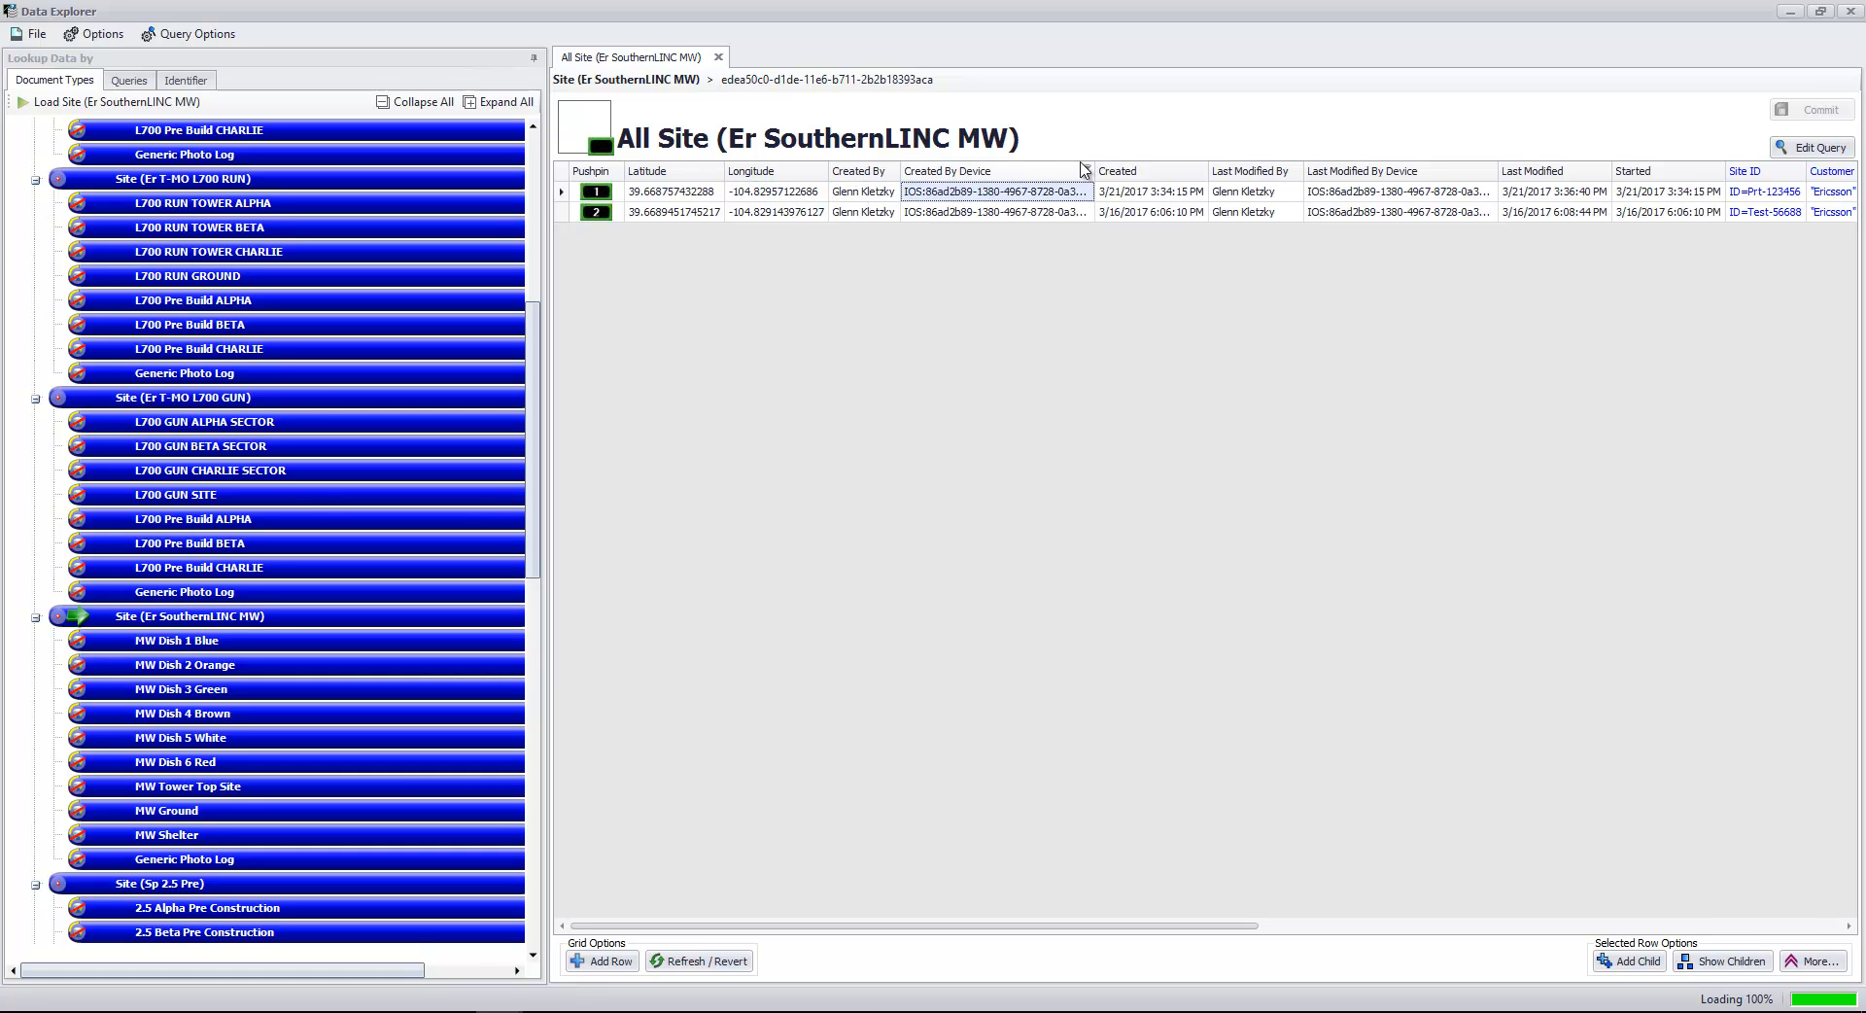
drag(1095, 171, 1178, 173)
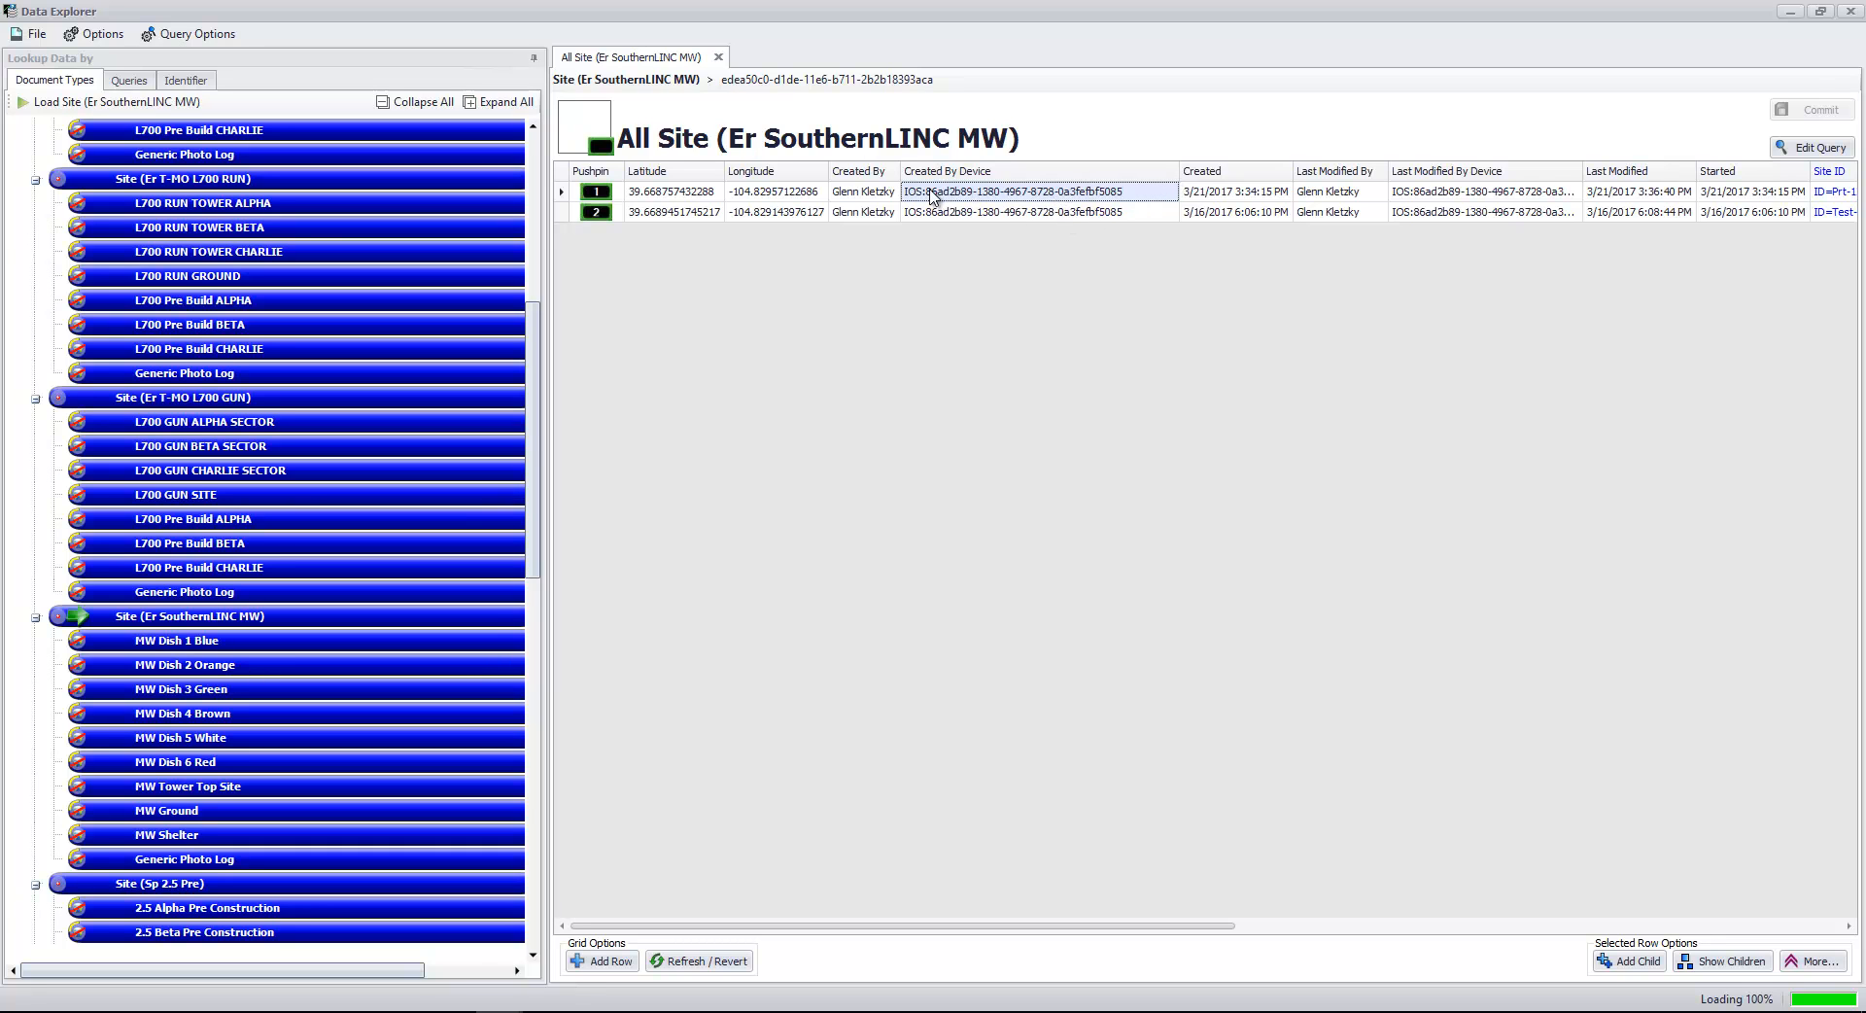
click(1252, 192)
mouse_move(1284, 175)
mouse_down()
mouse_move(1416, 175)
mouse_move(1305, 177)
mouse_move(1307, 194)
mouse_up()
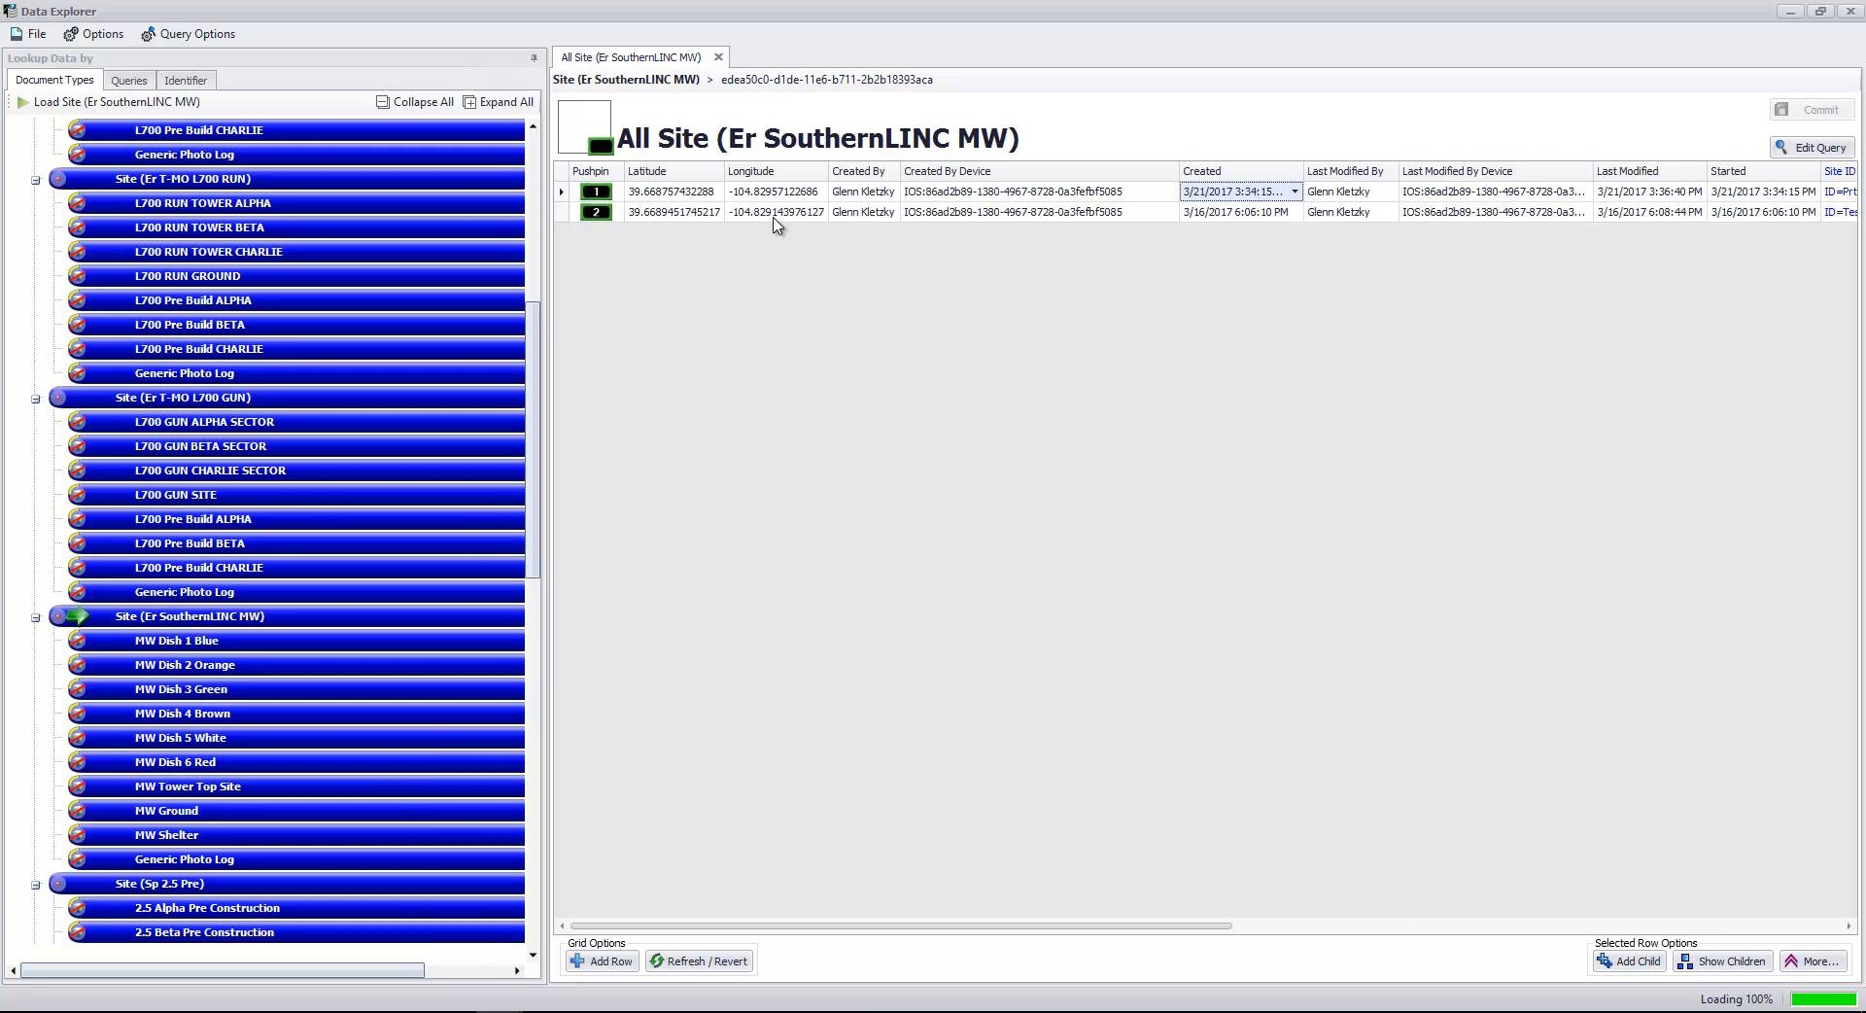
- Sort the site records by Last Modified in ascending order and review the remaining columns through SiteIDc
click(1381, 181)
click(1657, 175)
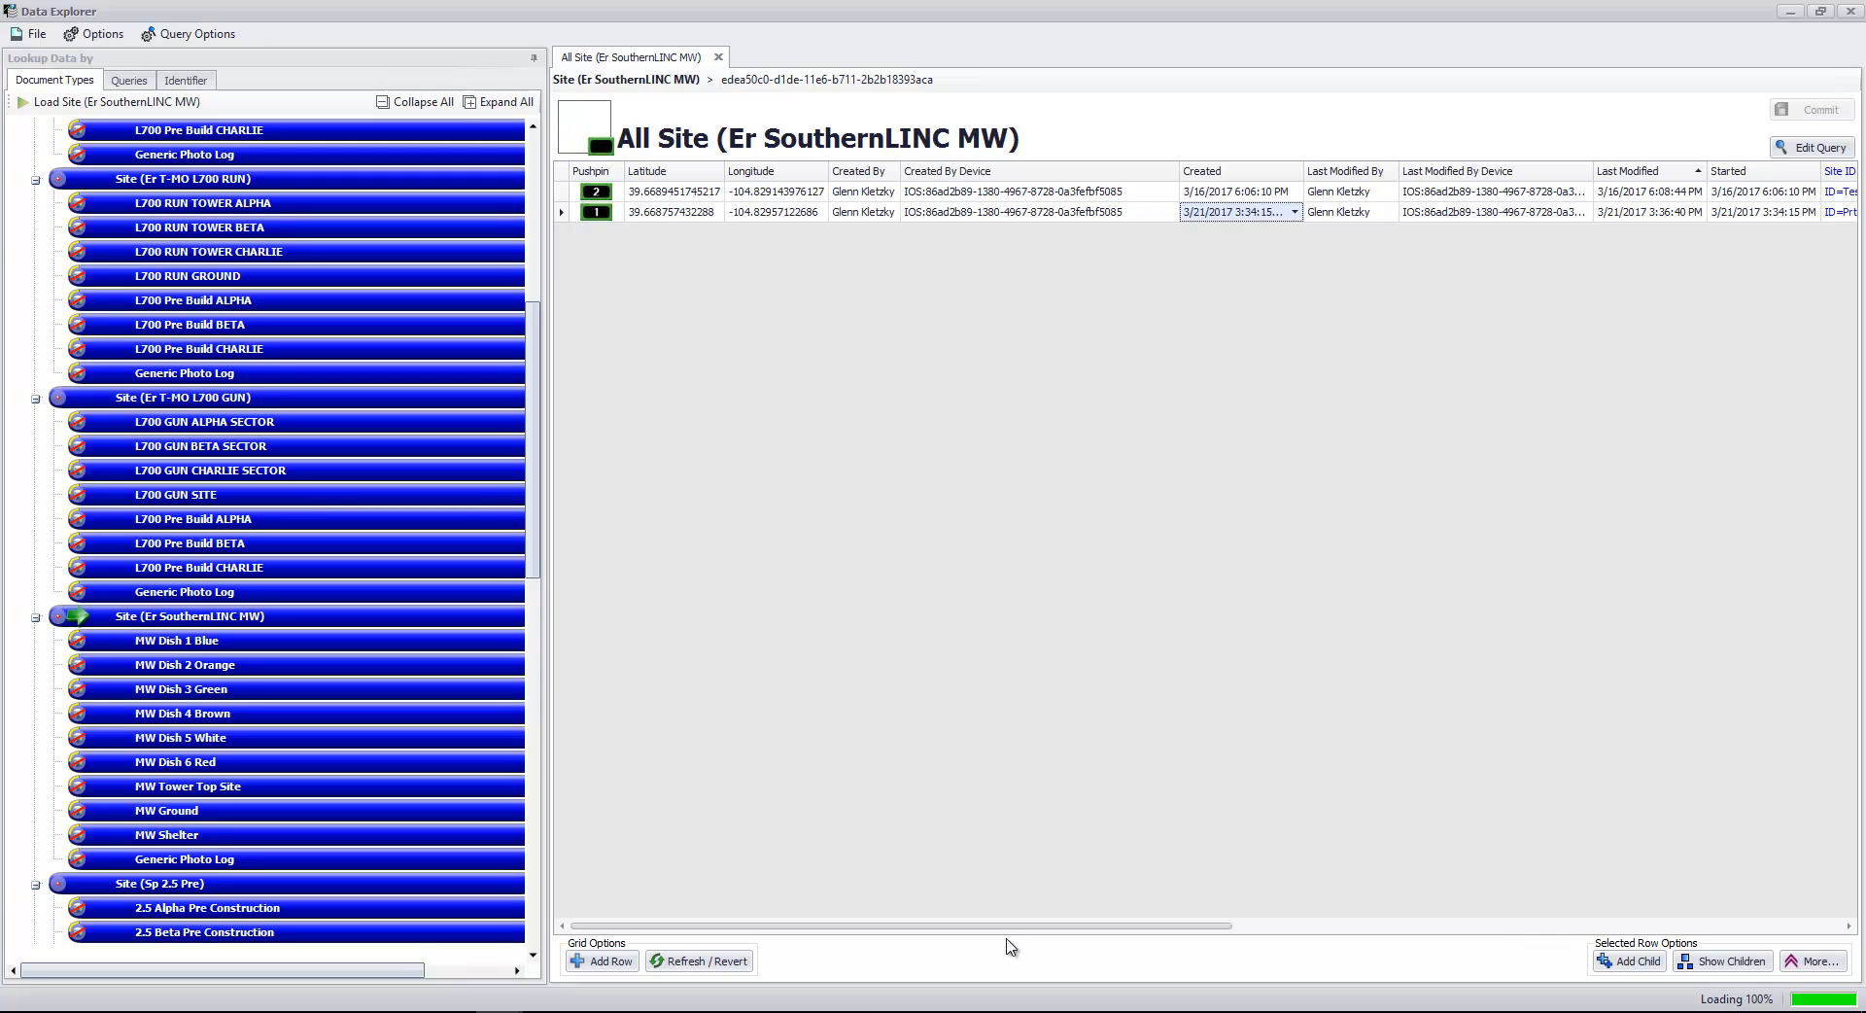
drag(1001, 931, 1638, 931)
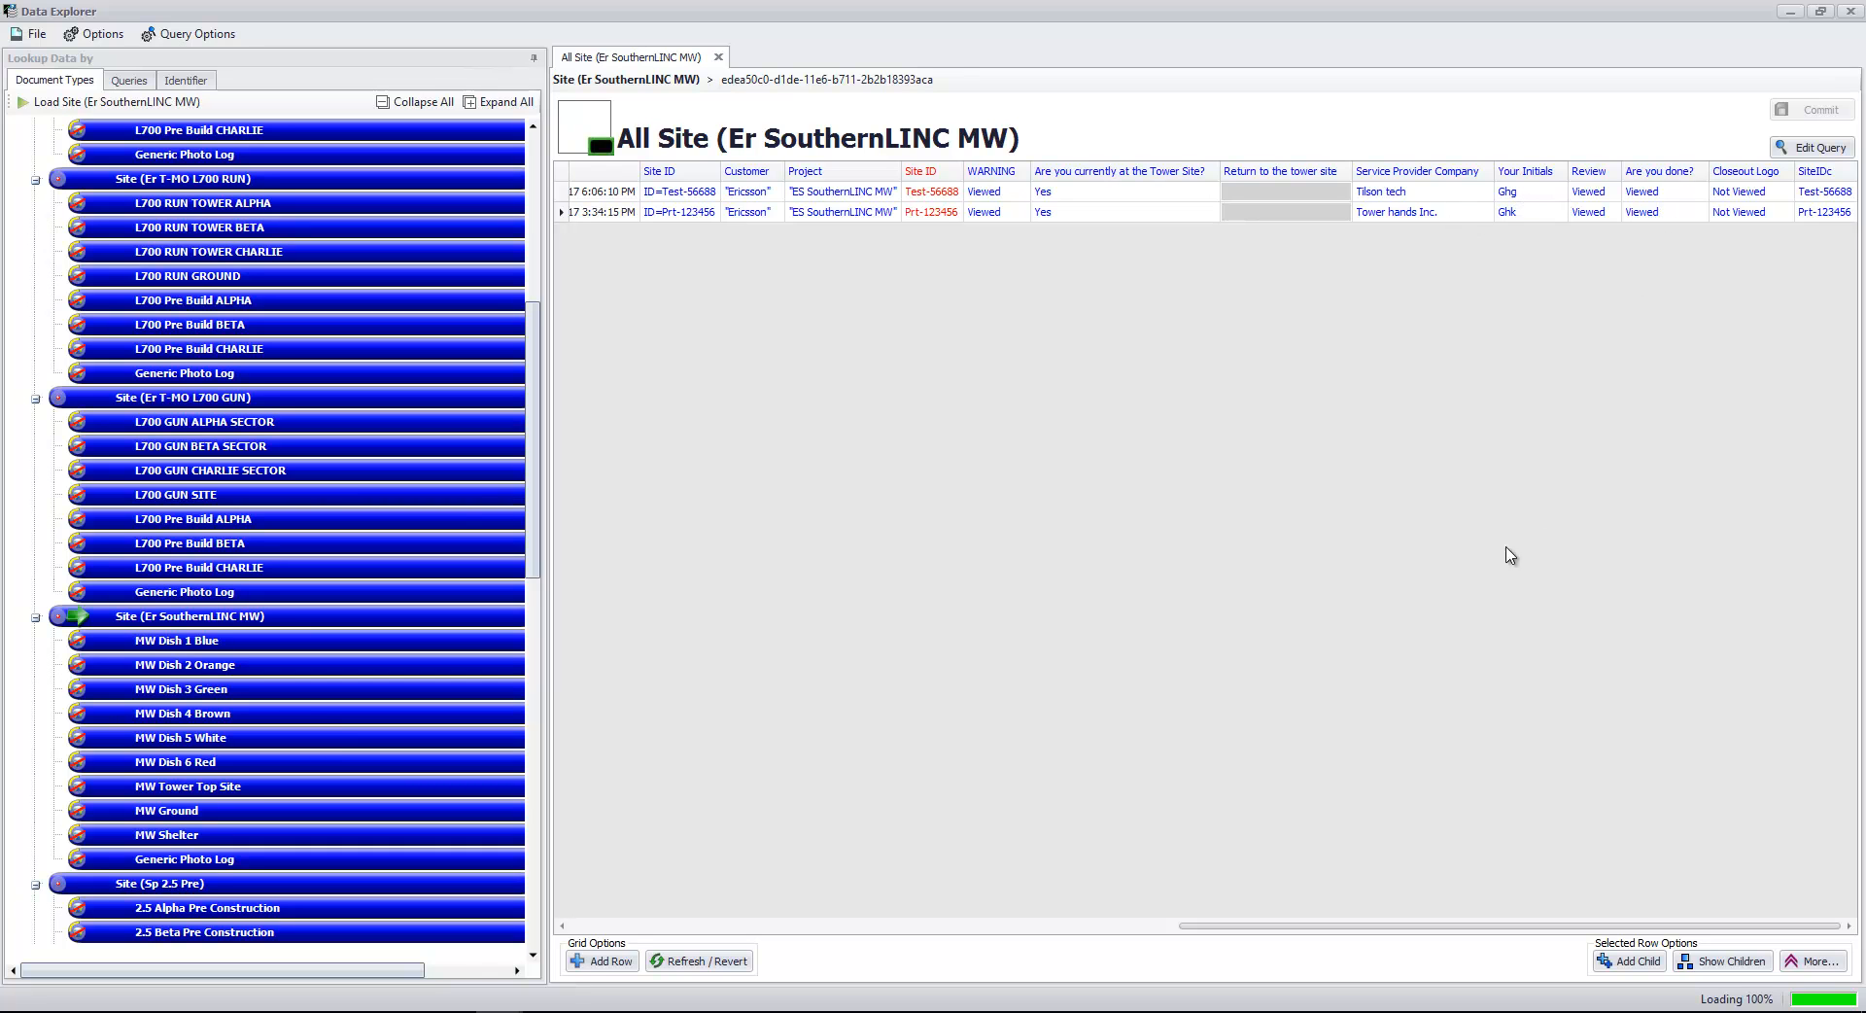
drag(1505, 935, 680, 928)
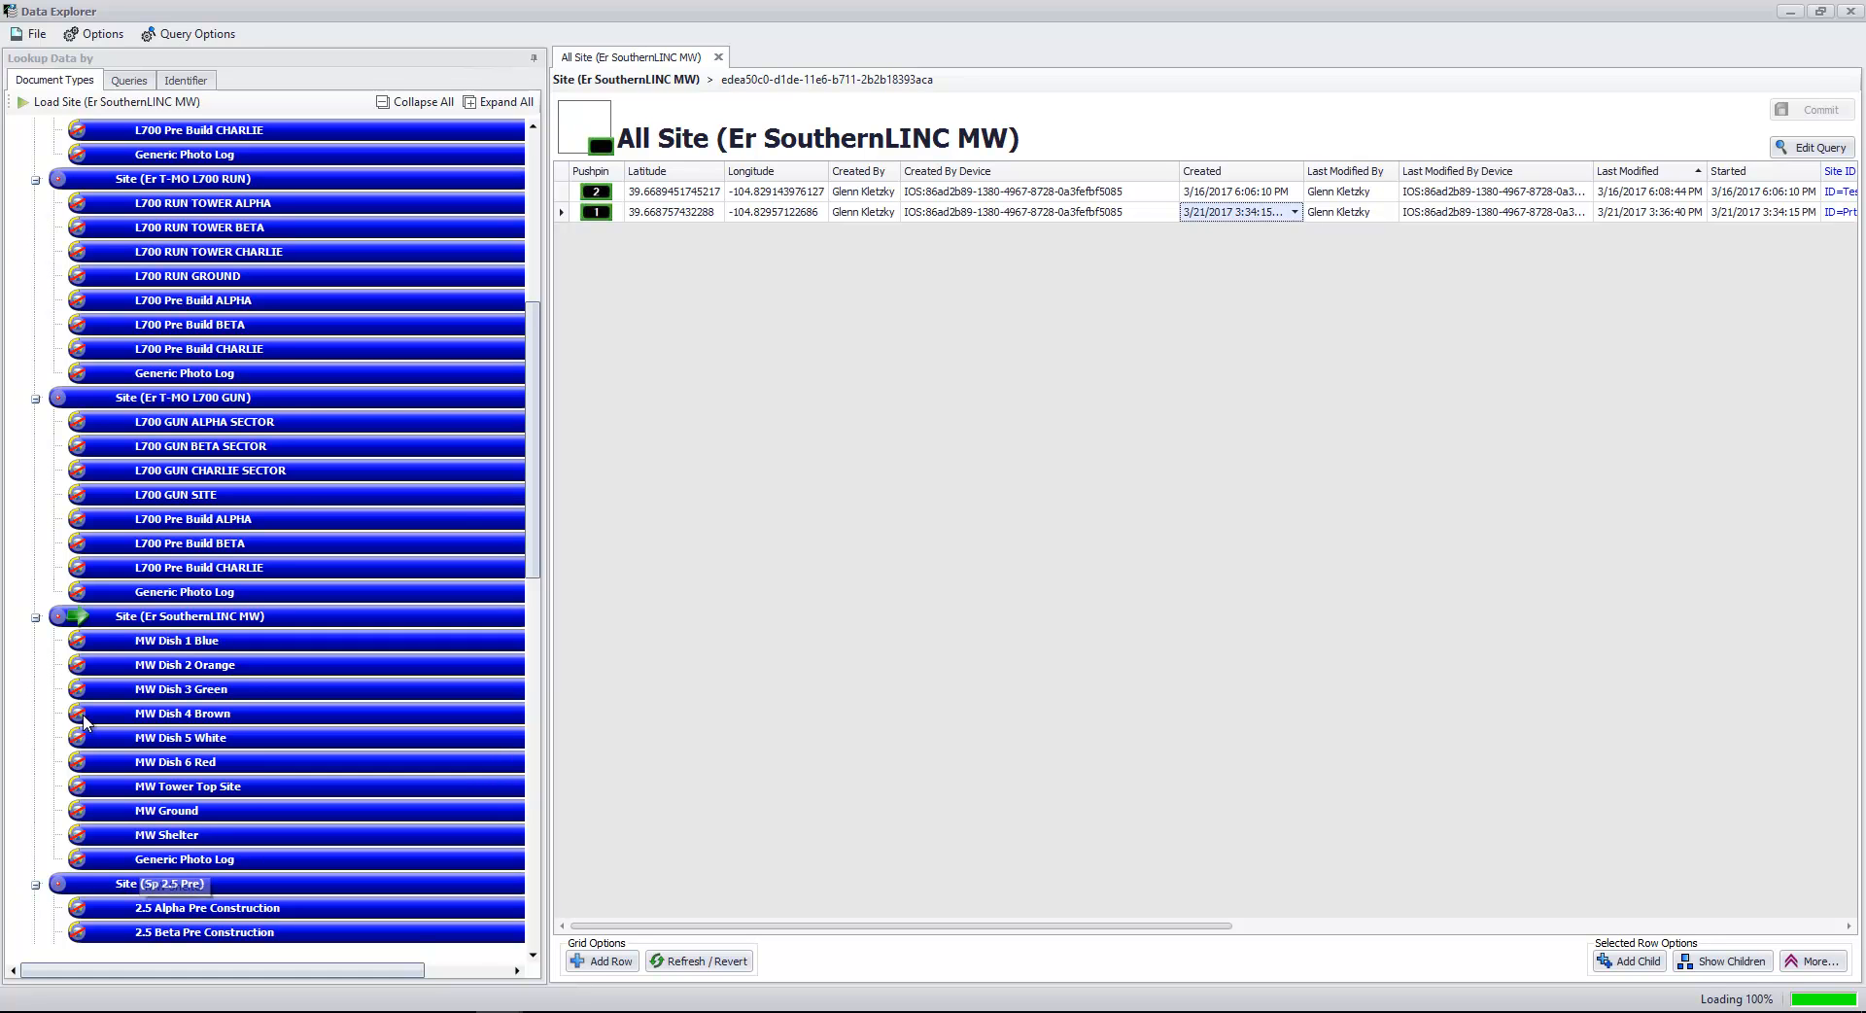
- Look through the child document types MW Dish 1 Blue to MW Dish 4 Brown under Site (Er SouthernLINC MW)
click(124, 648)
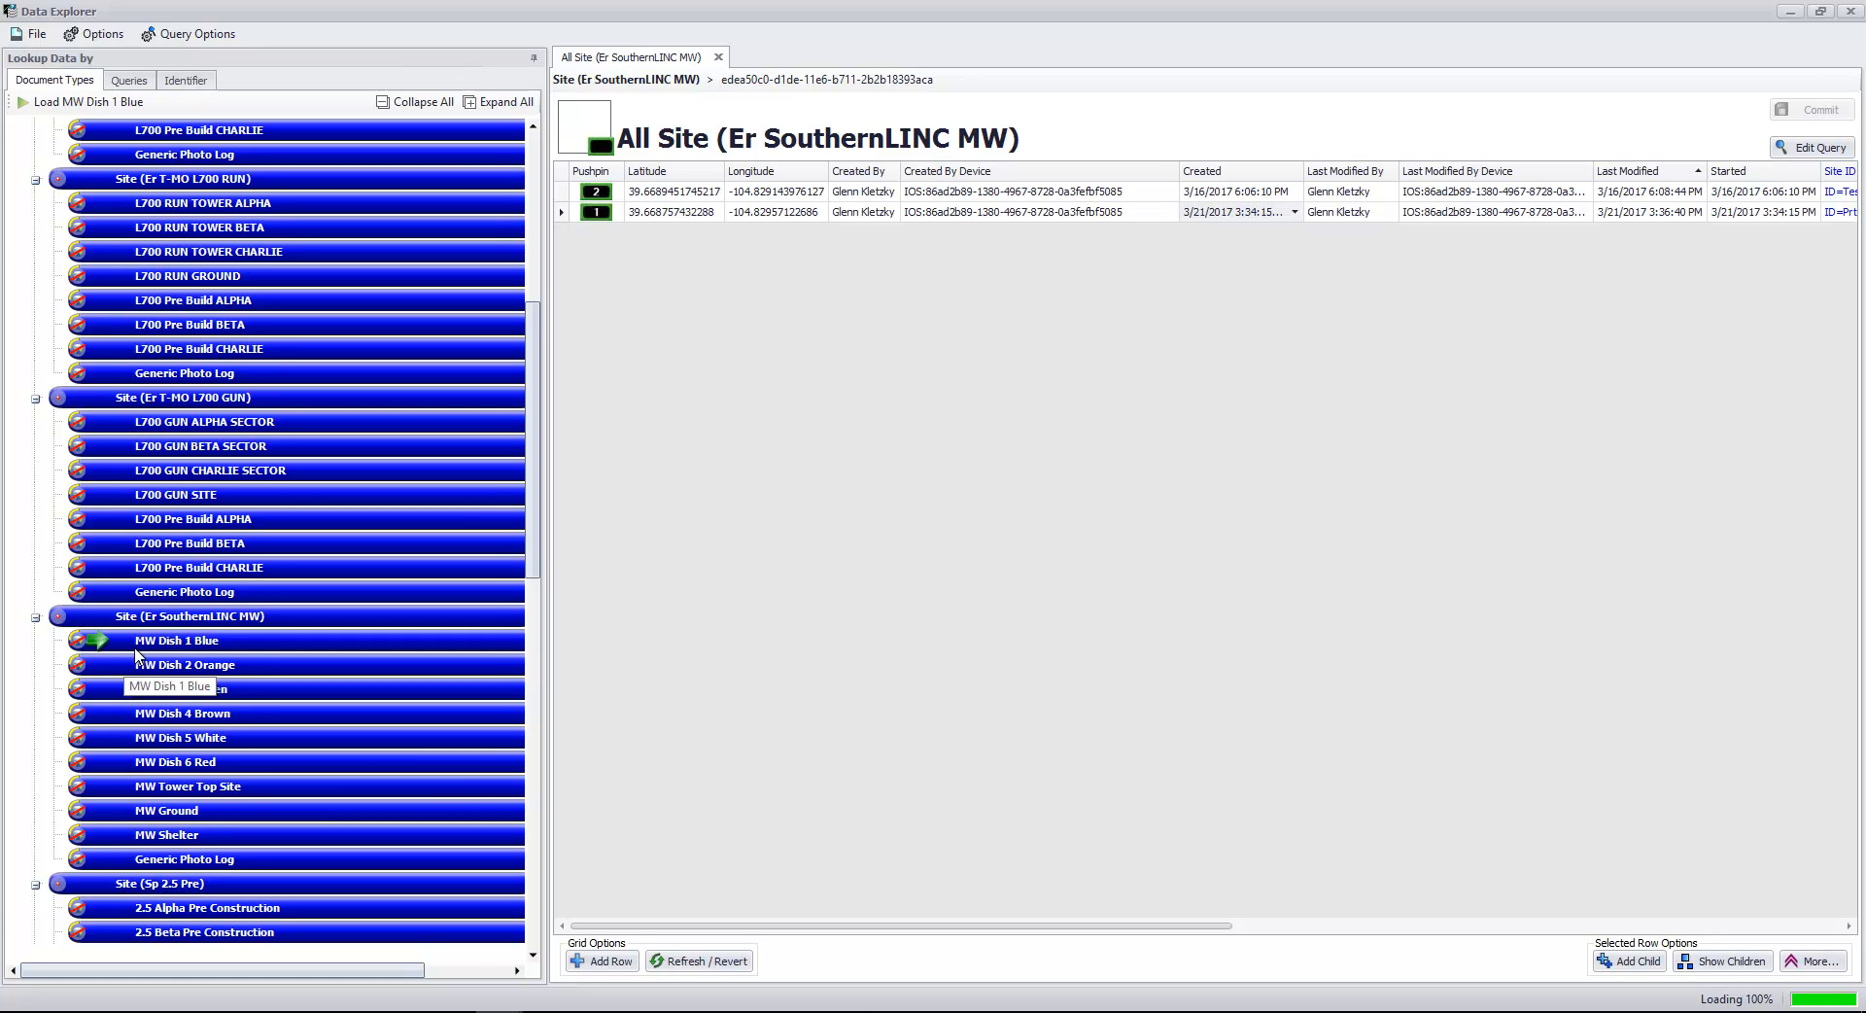
click(154, 669)
click(212, 692)
click(233, 726)
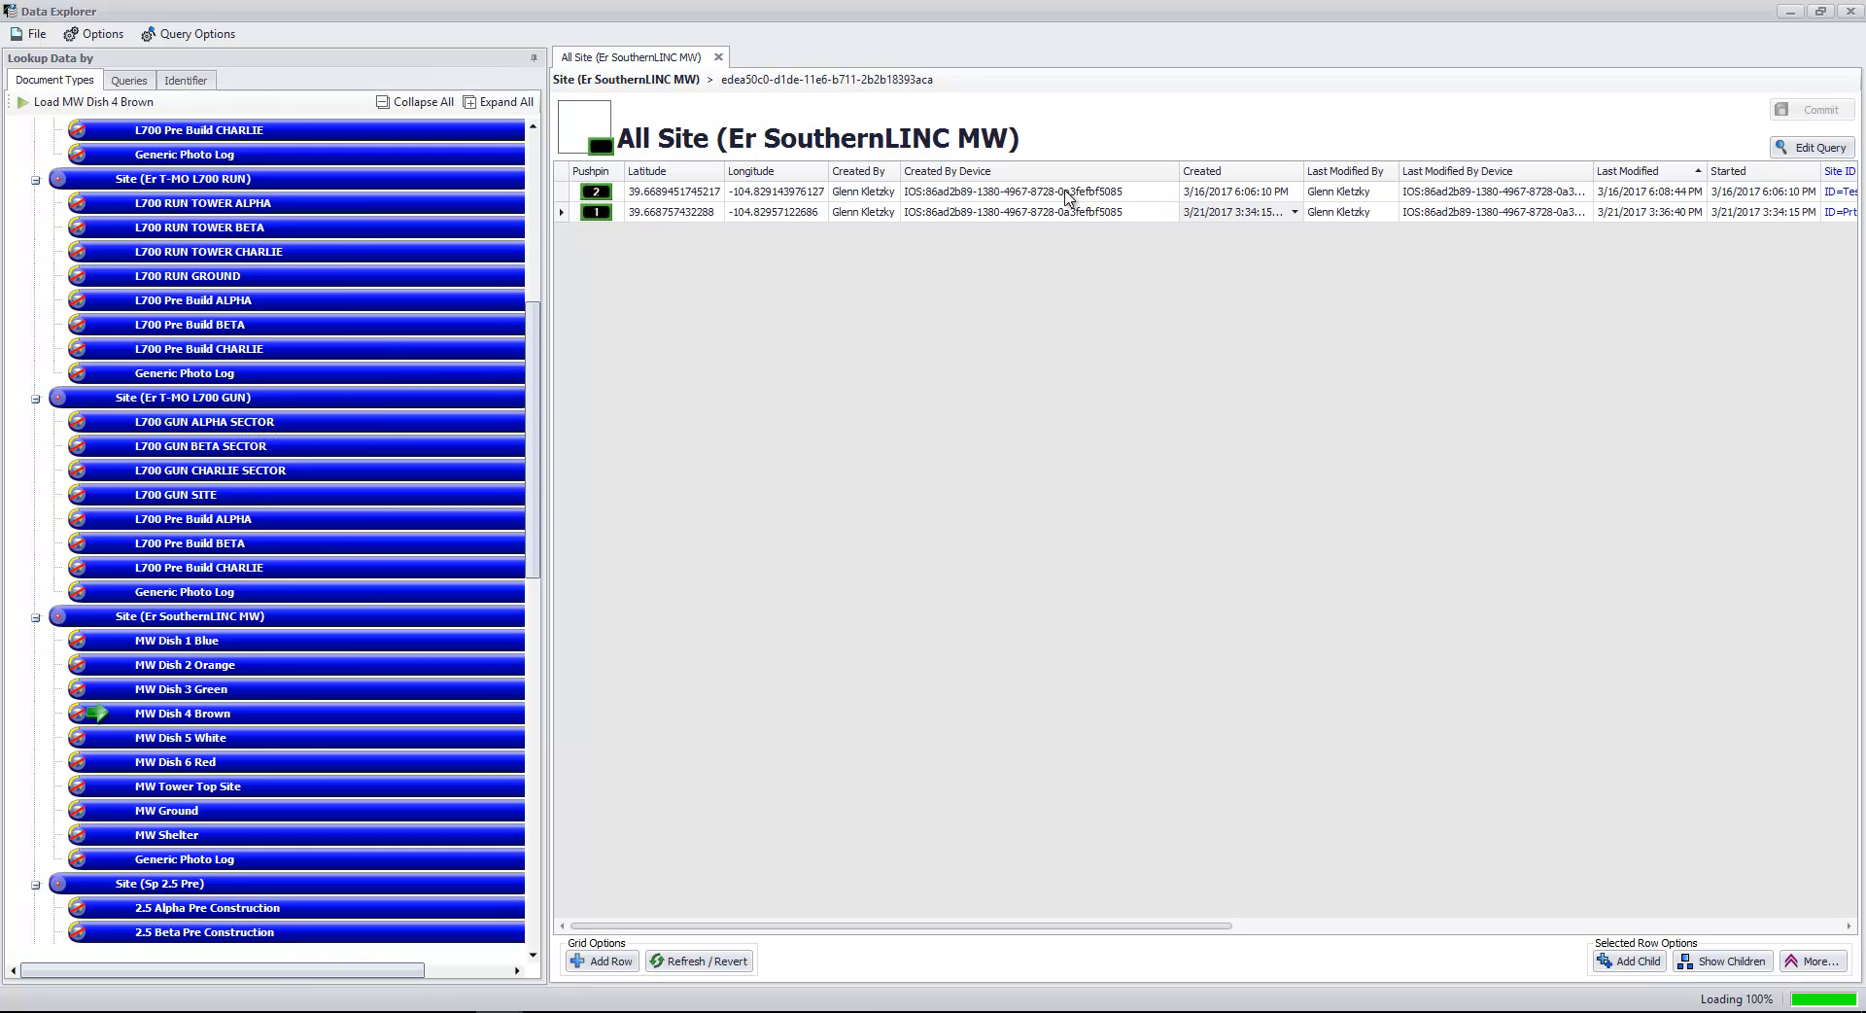
- Query the Generic Photo Log children of the site record created on 3/16/2017
click(564, 193)
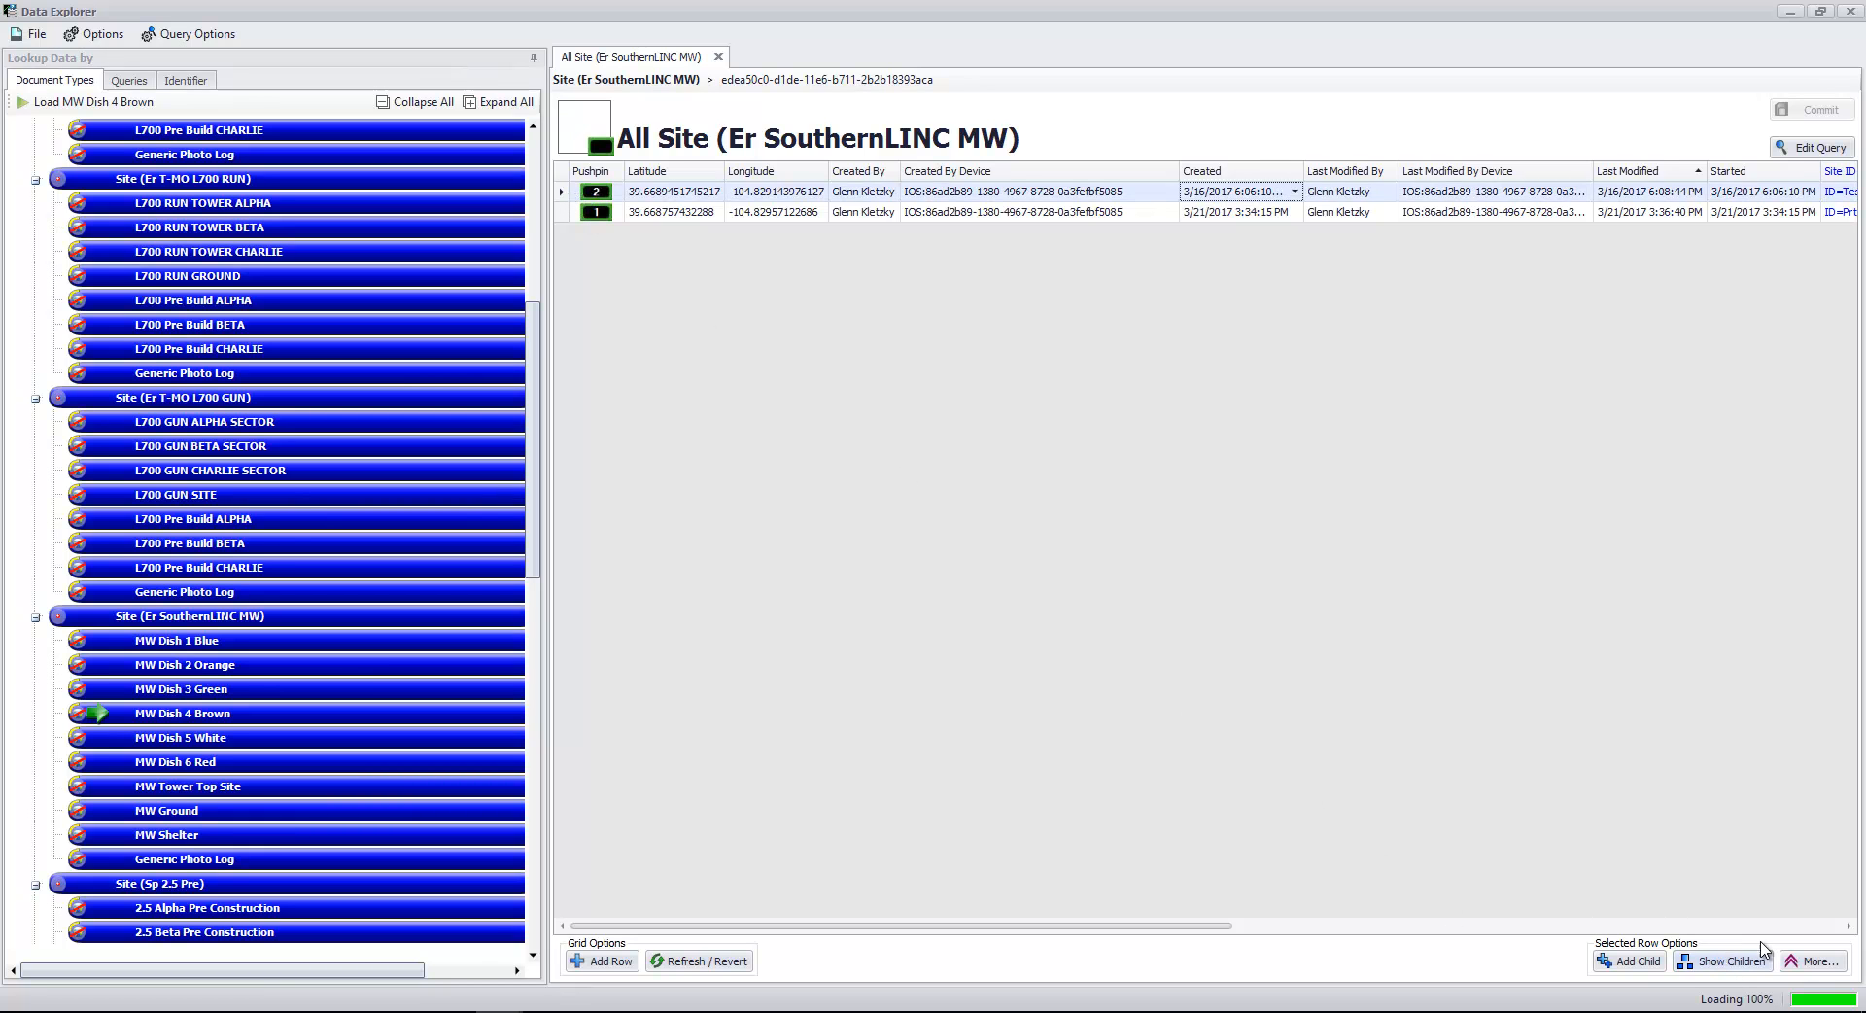
click(1721, 960)
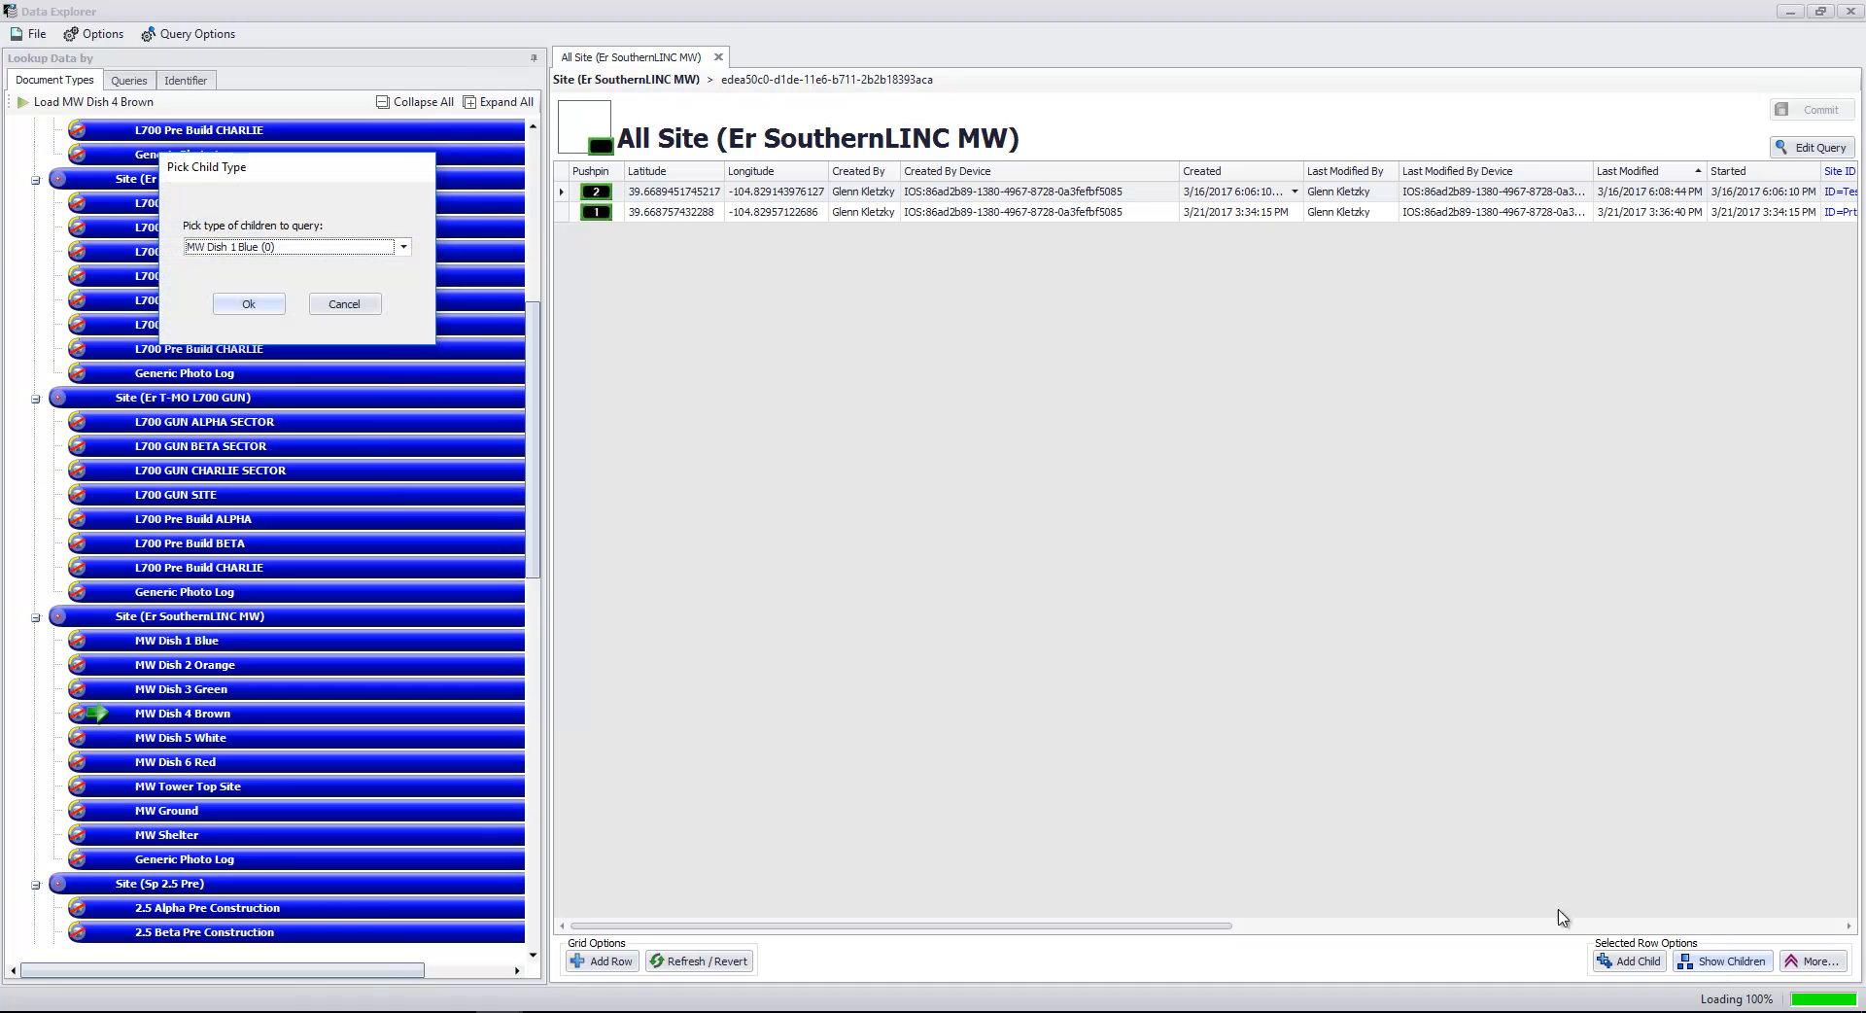
click(401, 250)
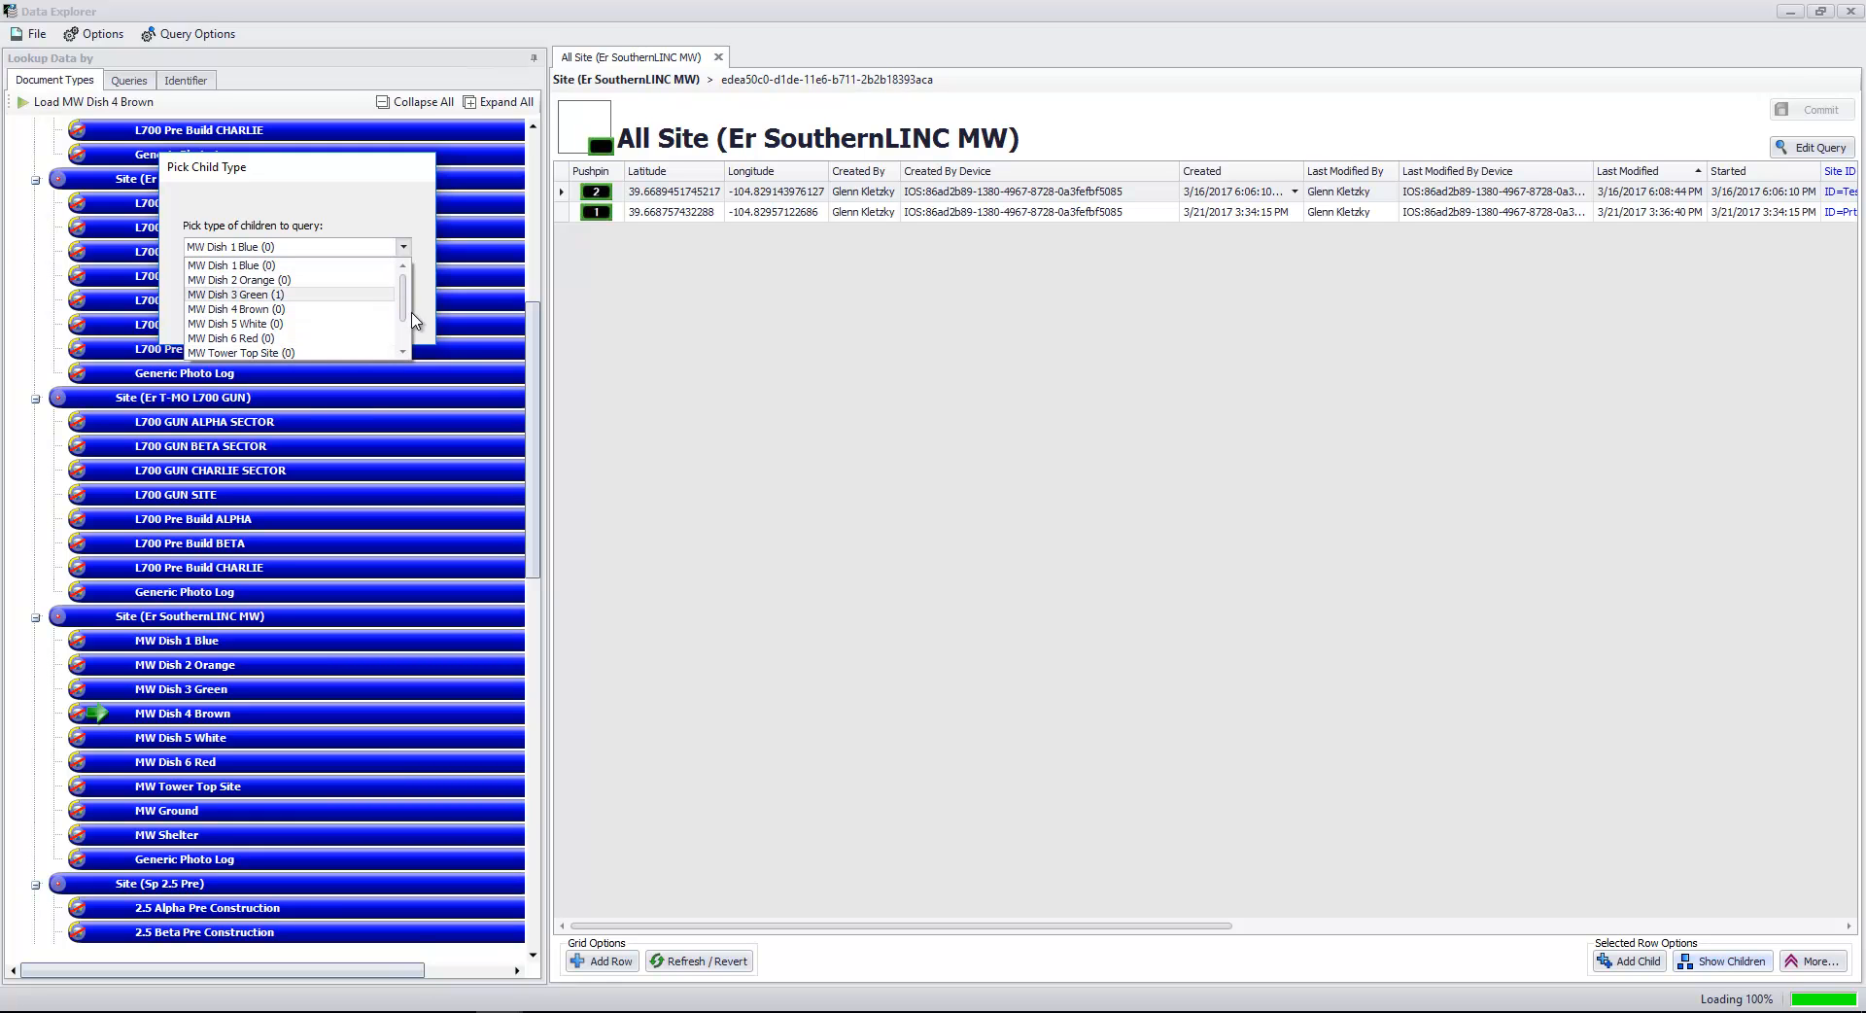
scroll(405, 316, down, 1)
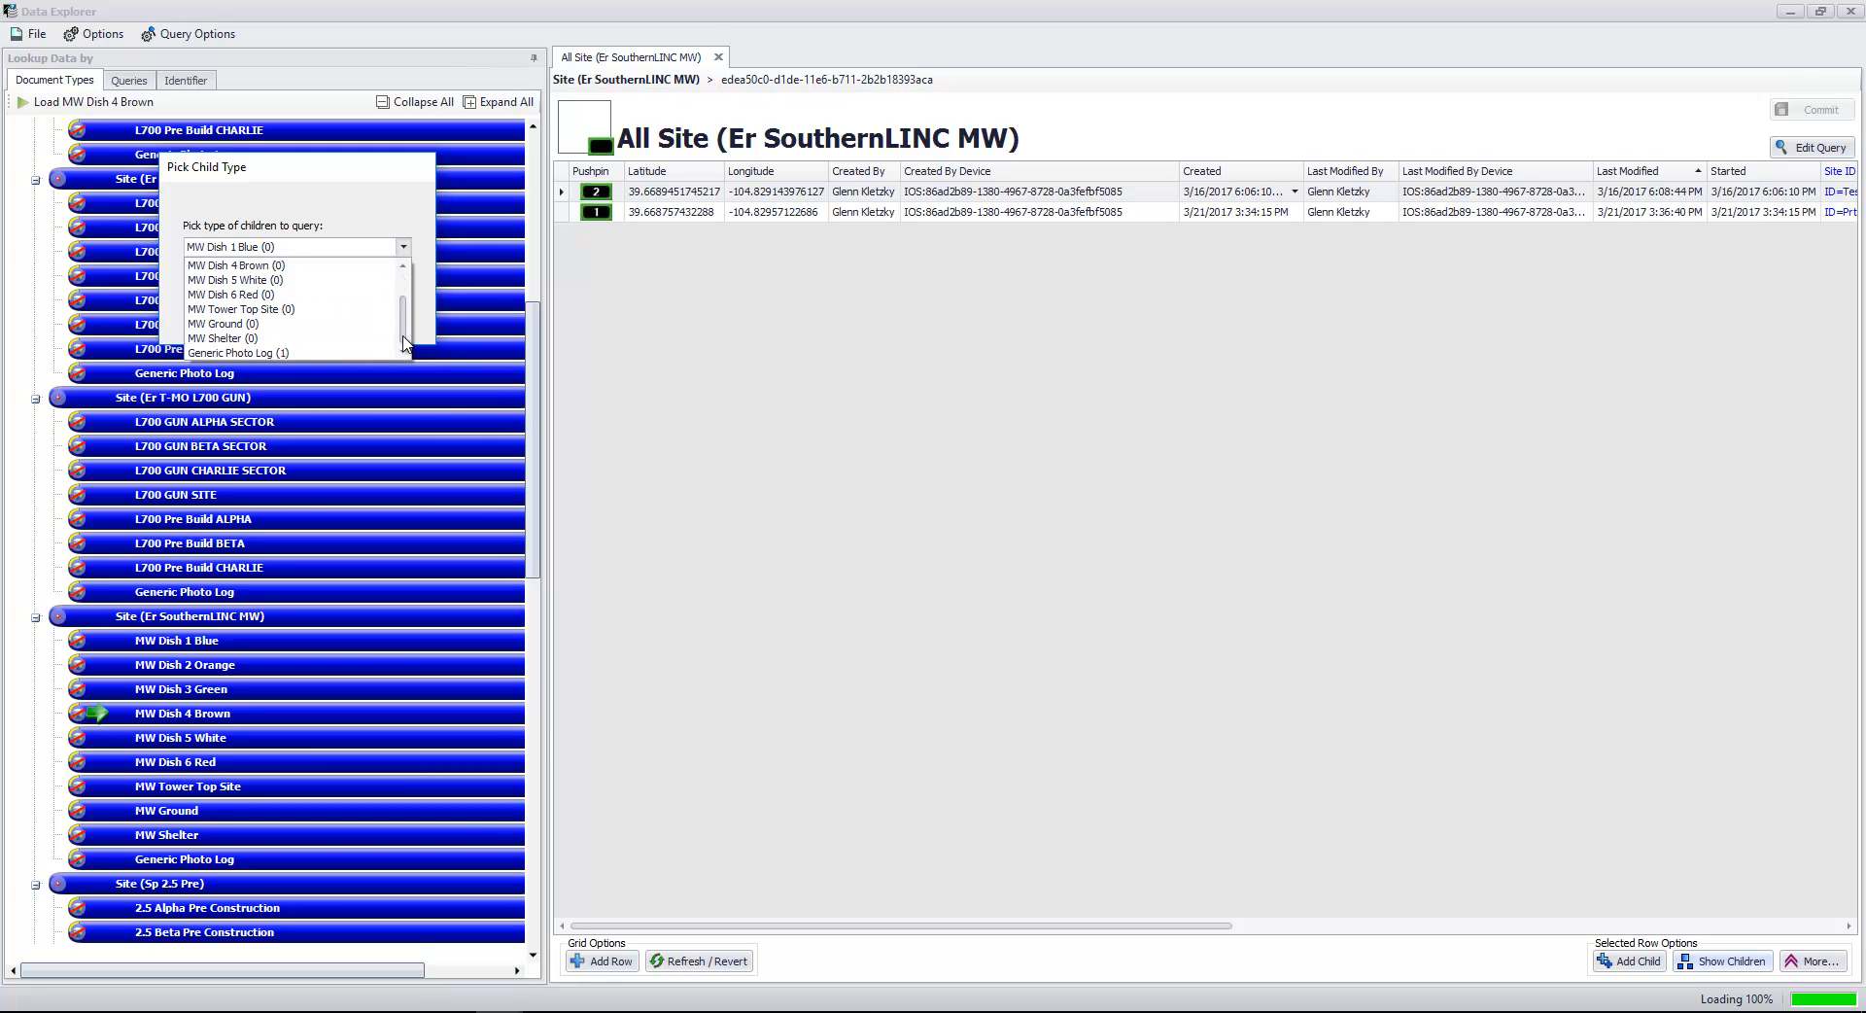
click(250, 352)
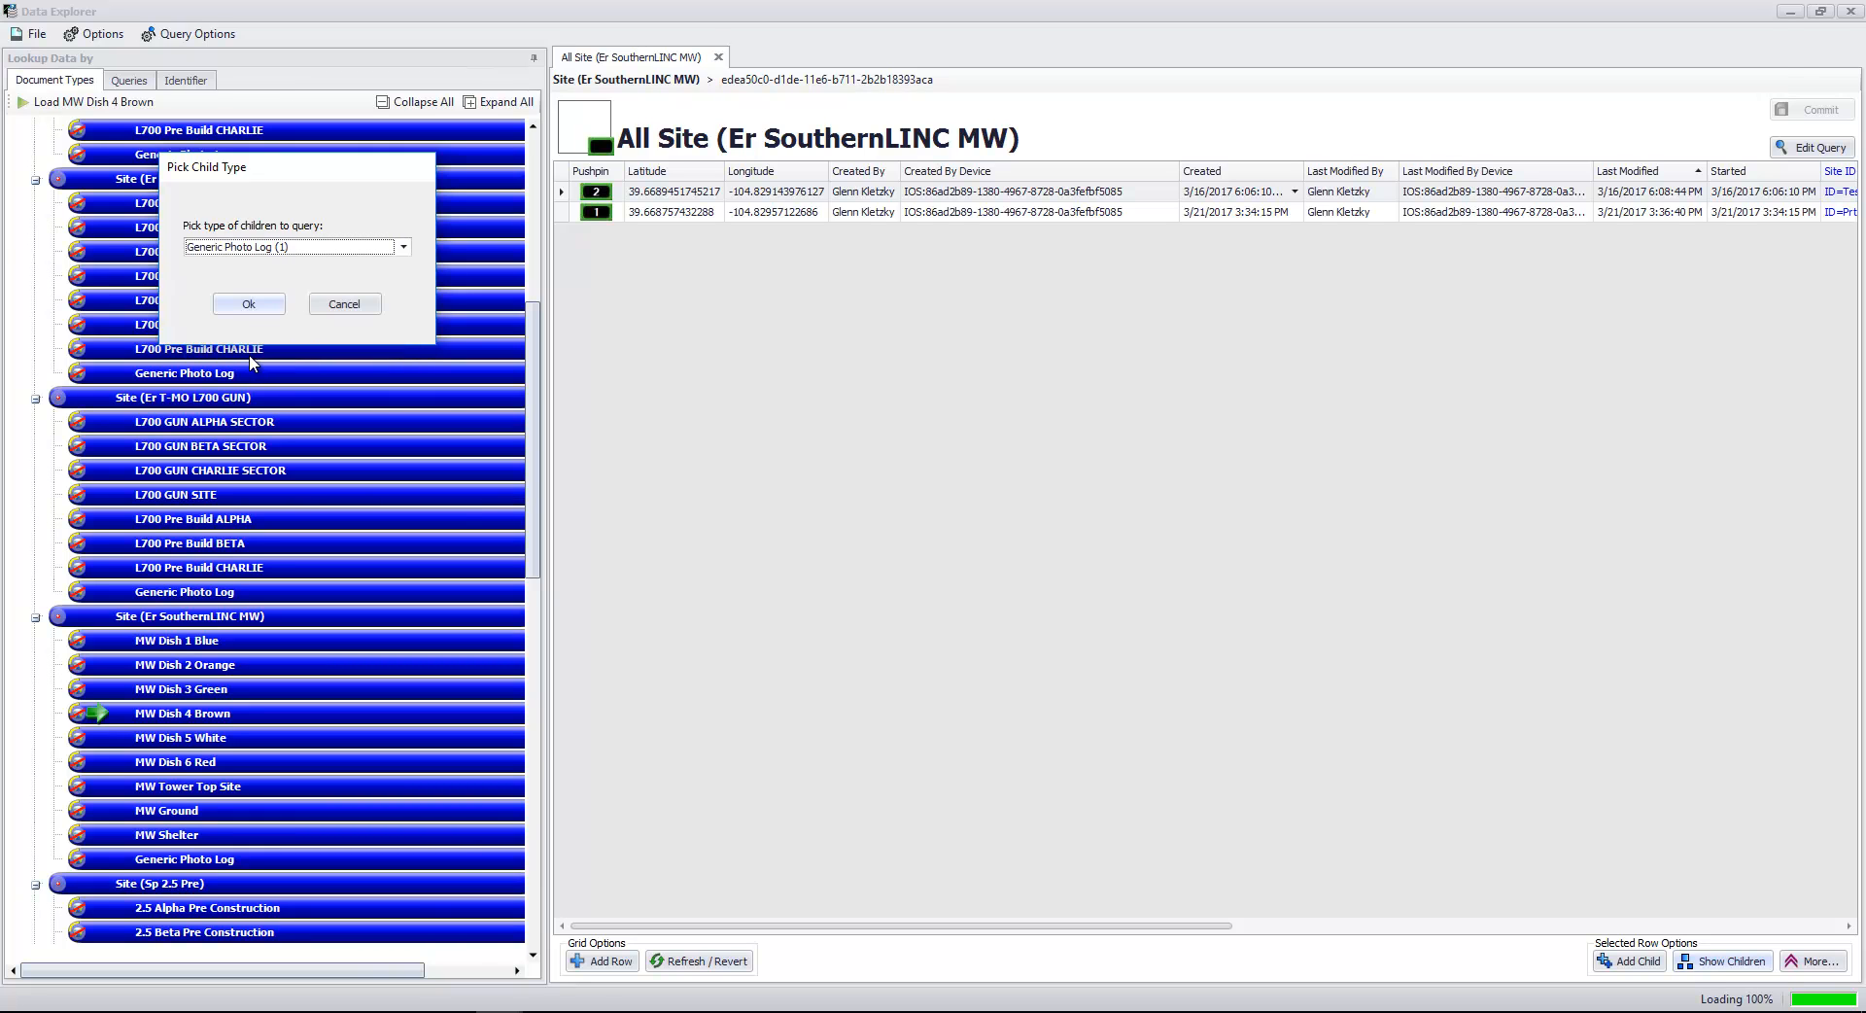
click(243, 302)
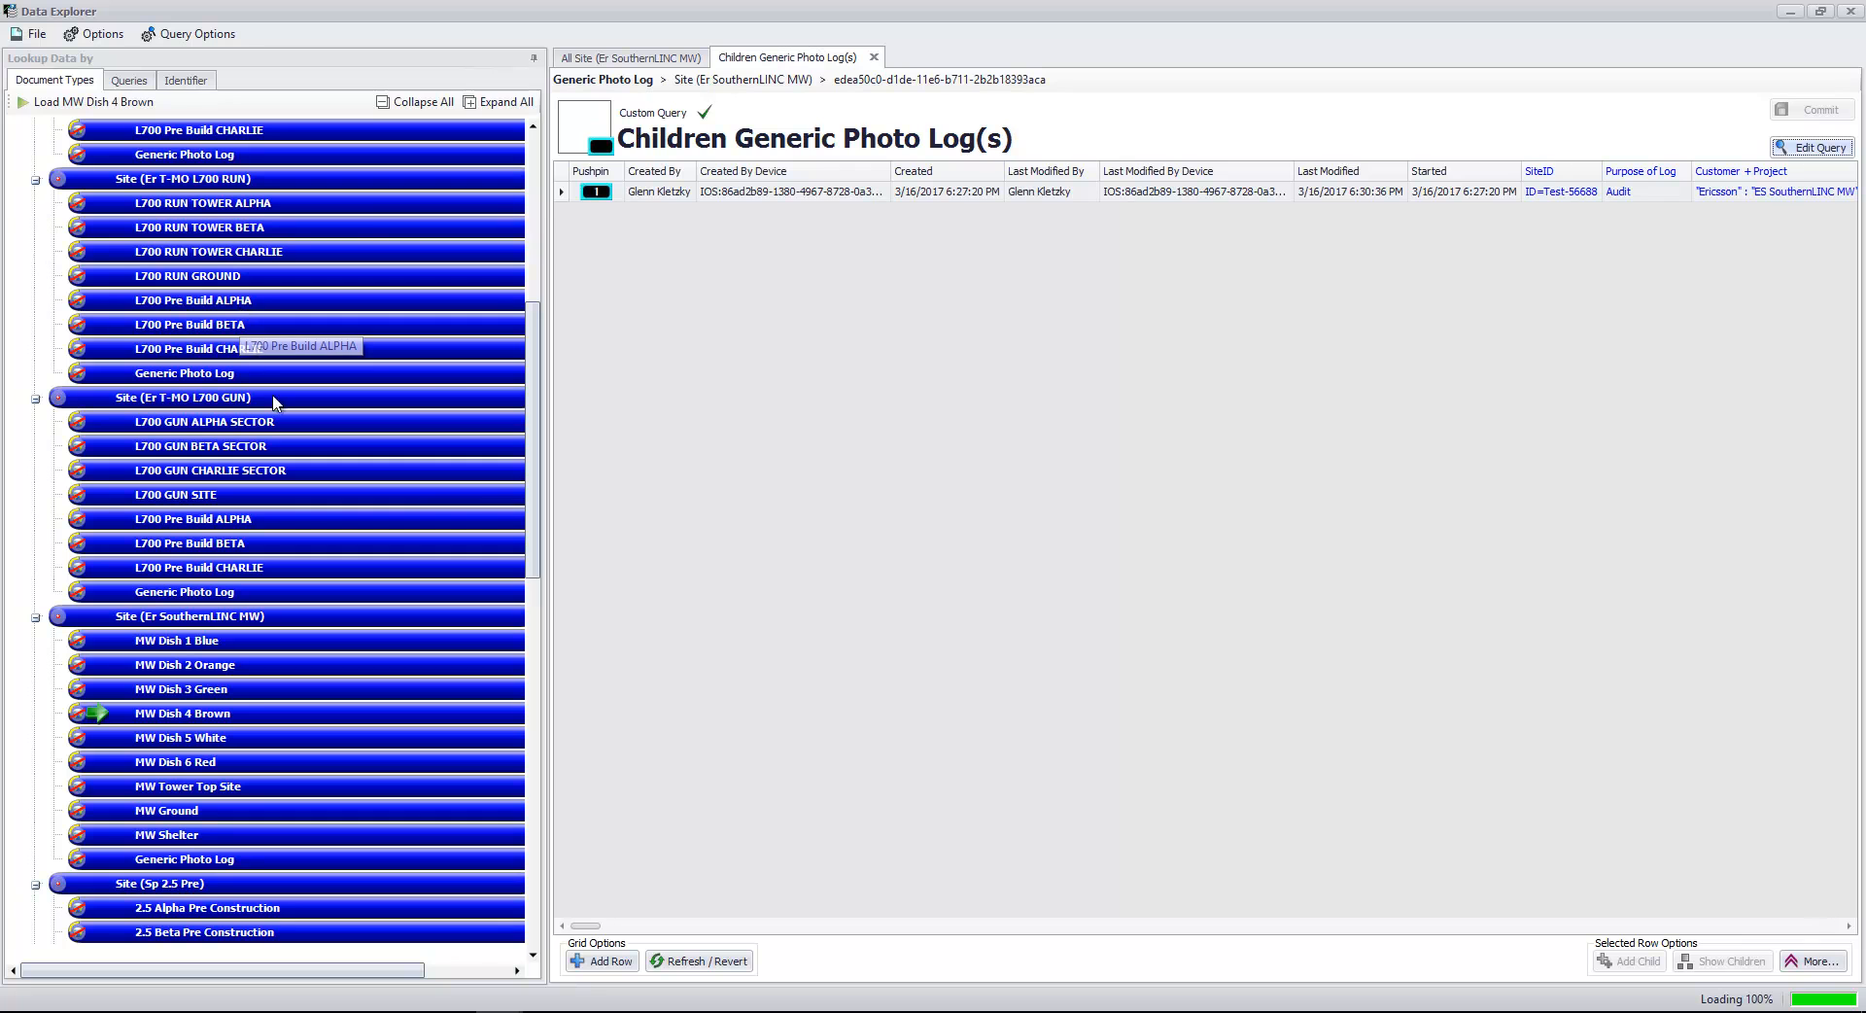
- View the Photo 1 image of the Generic Photo Log record in an enlarged preview
drag(593, 926, 625, 925)
click(1325, 198)
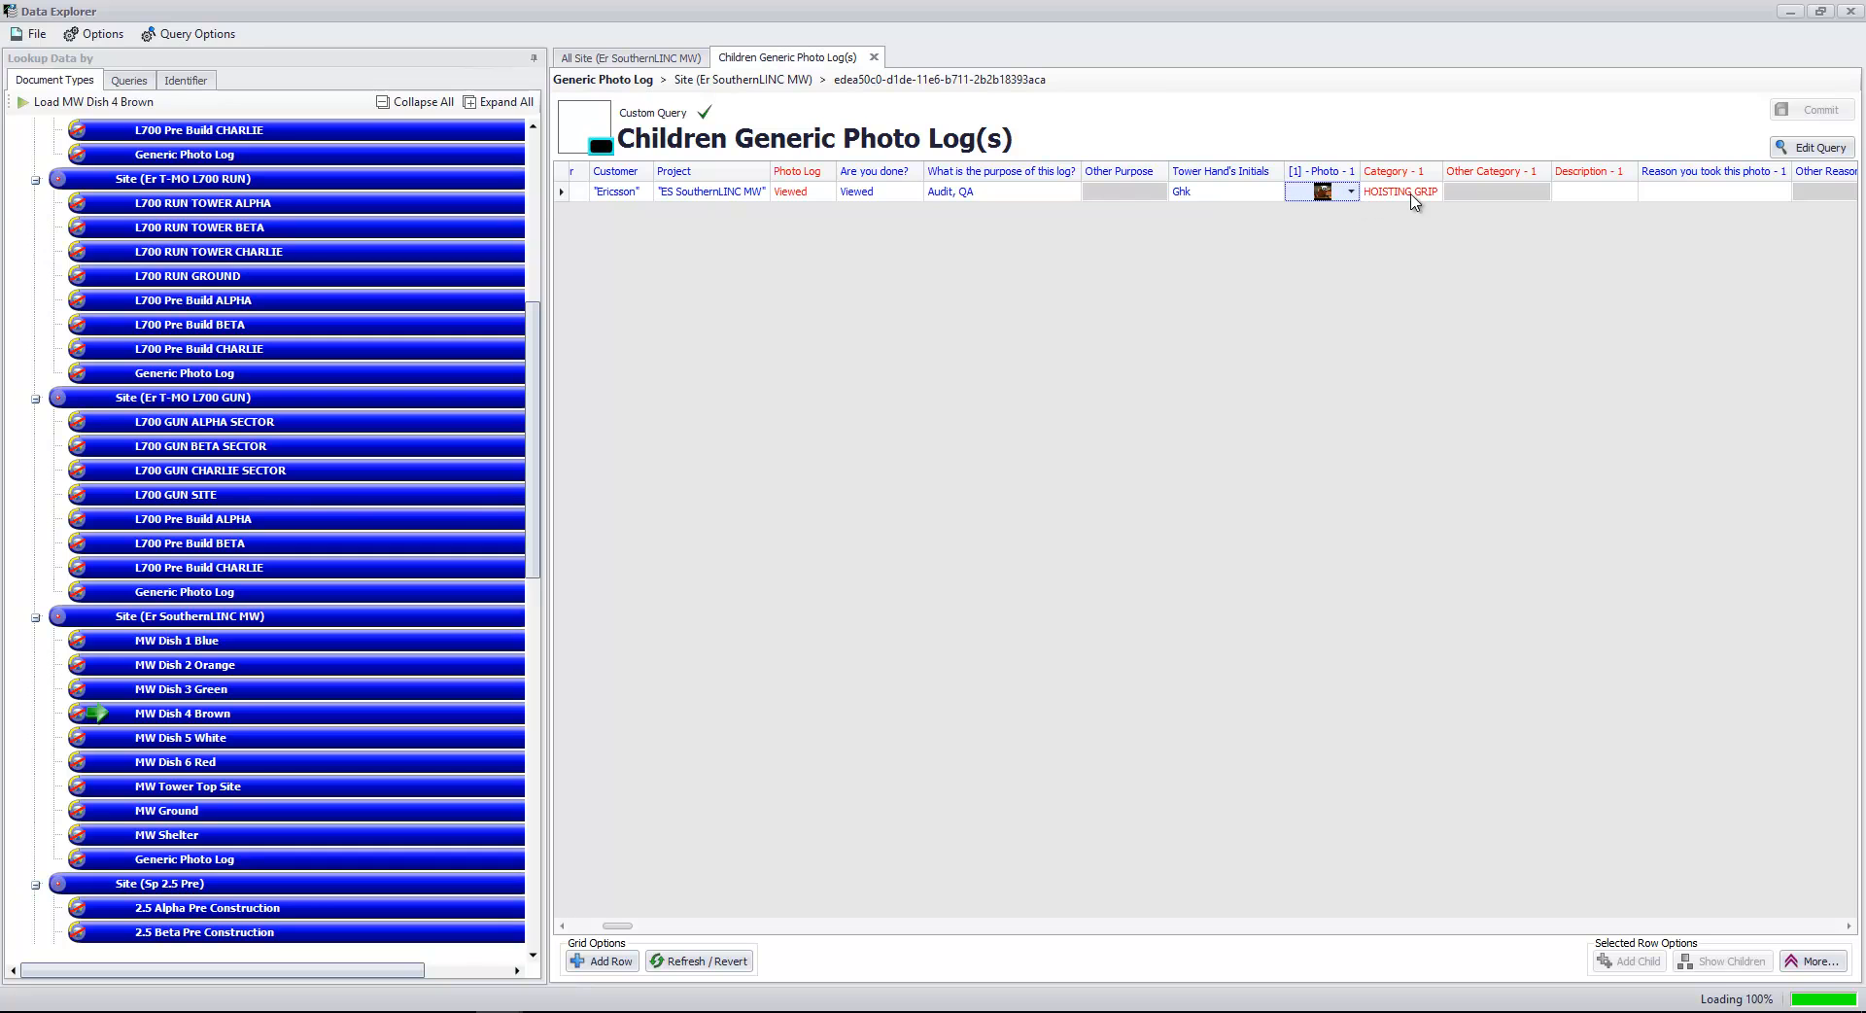
click(1351, 192)
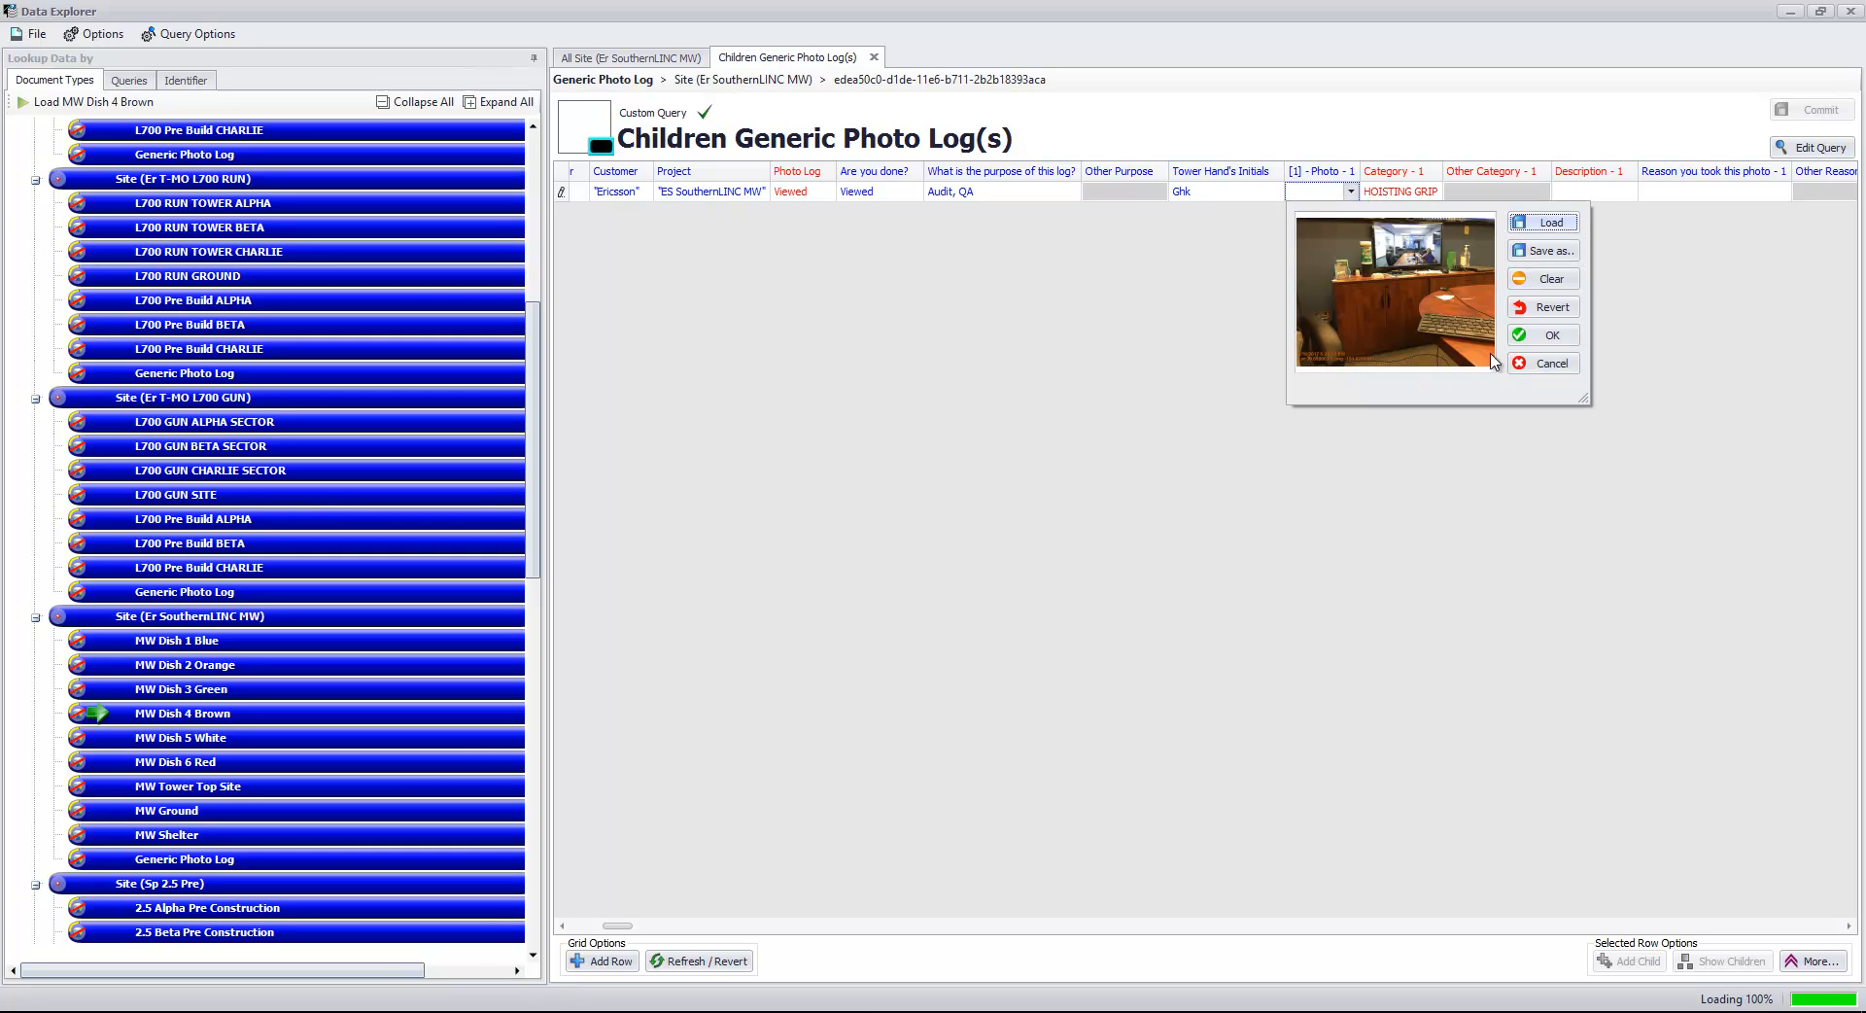
drag(1581, 397, 1553, 485)
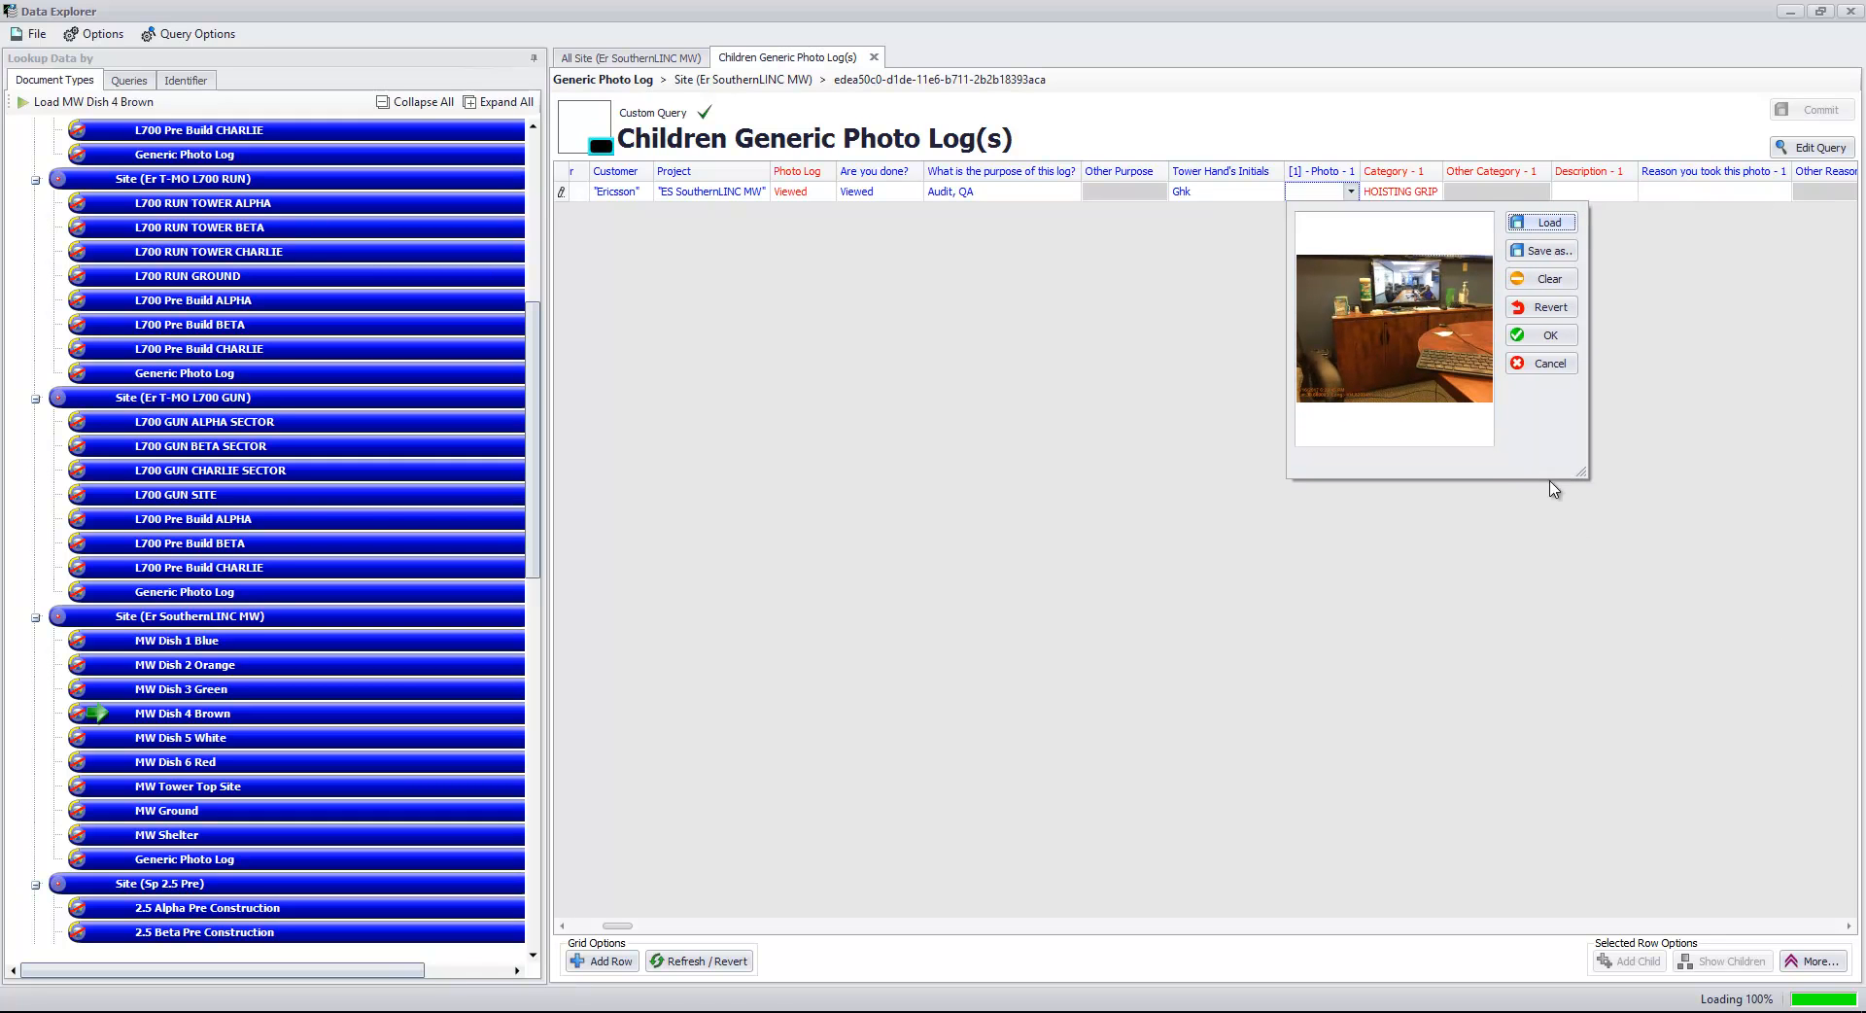
- View the Photo 6 image of the photo log record, close its preview, and return to the first columns
drag(618, 925, 717, 930)
click(1293, 193)
click(1293, 192)
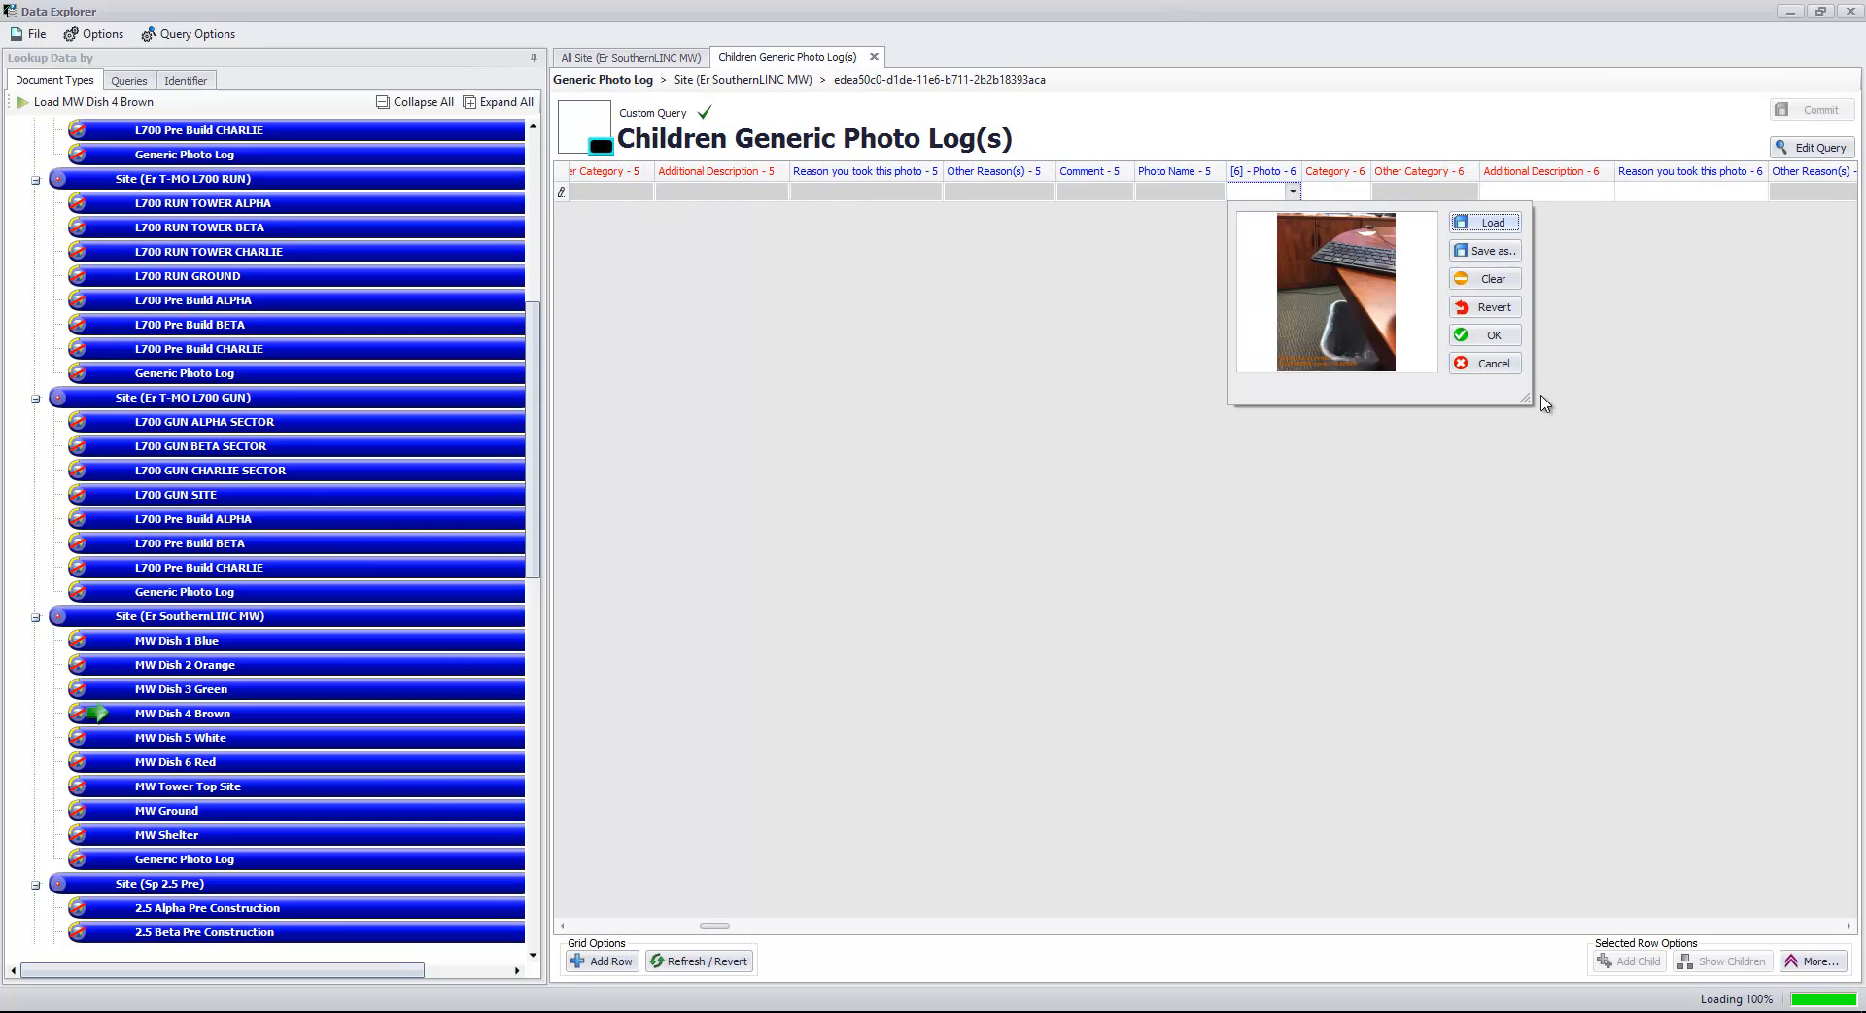
click(1056, 409)
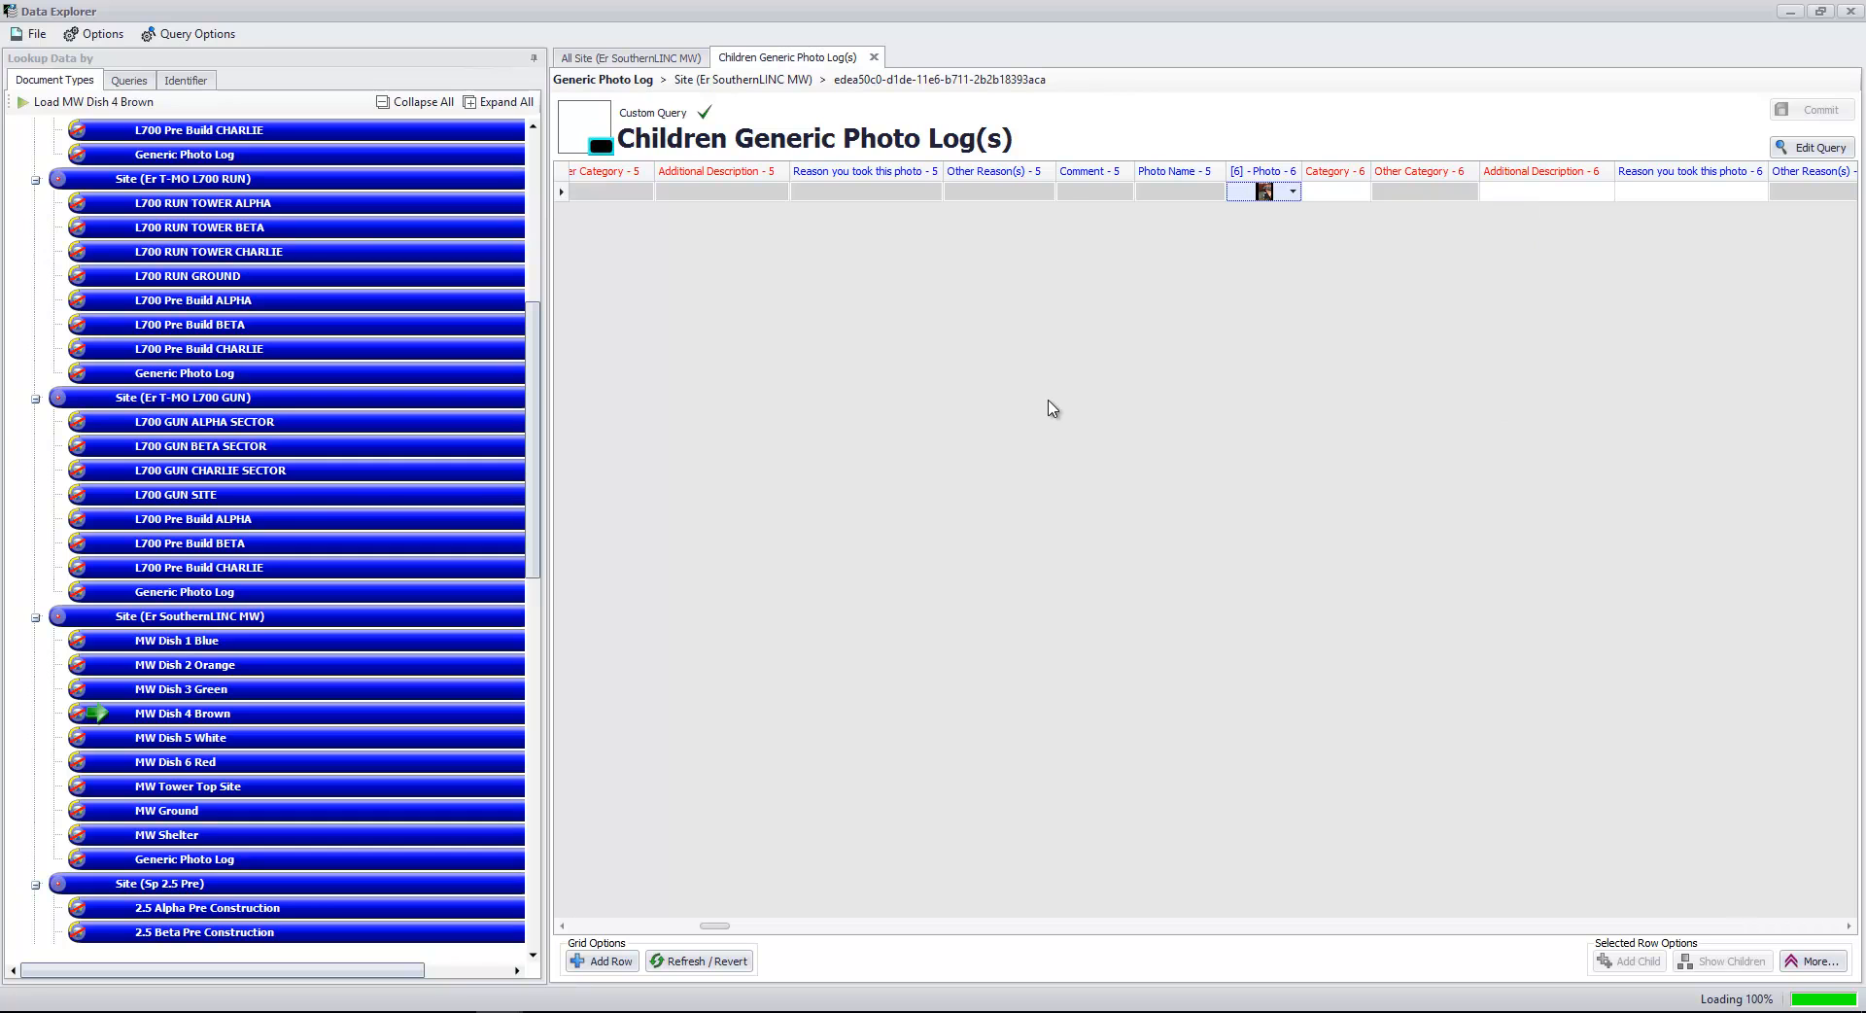
drag(712, 929, 571, 936)
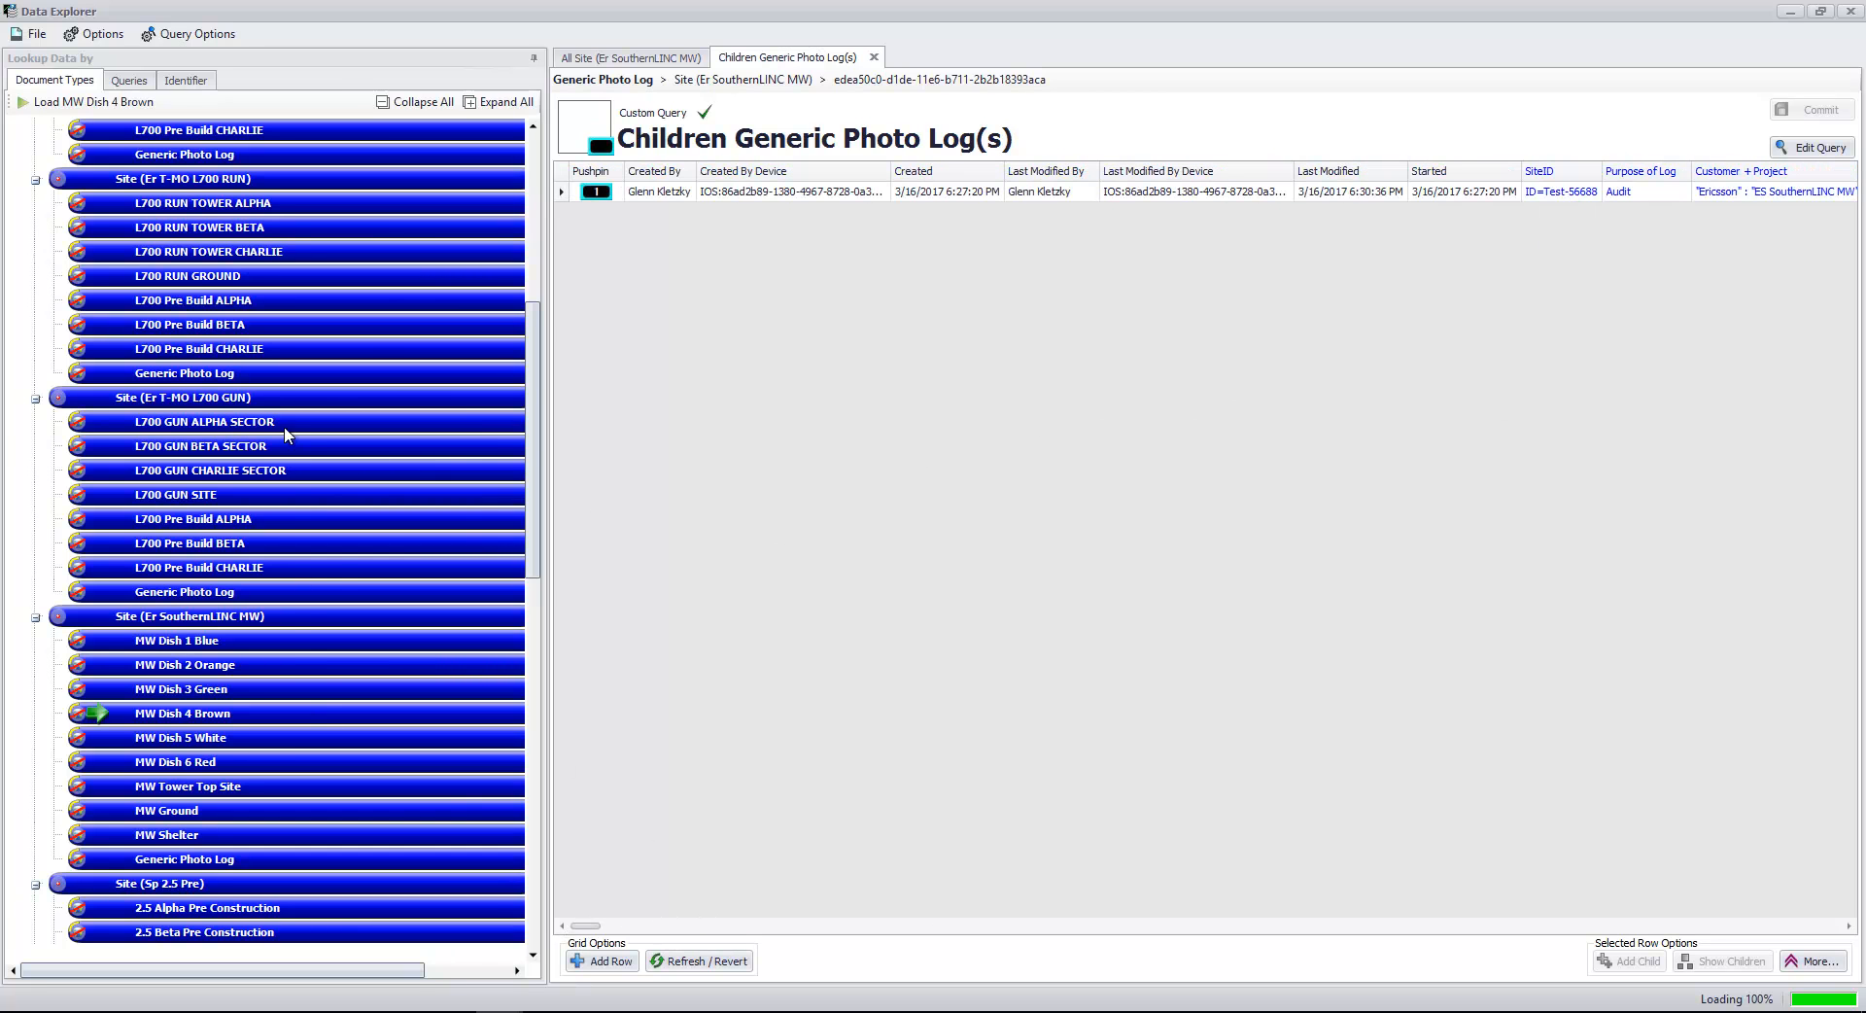
- Switch between the All Site and Children Generic Photo Log(s) results, finishing on the All Site (Er SouthernLINC MW) results
click(594, 61)
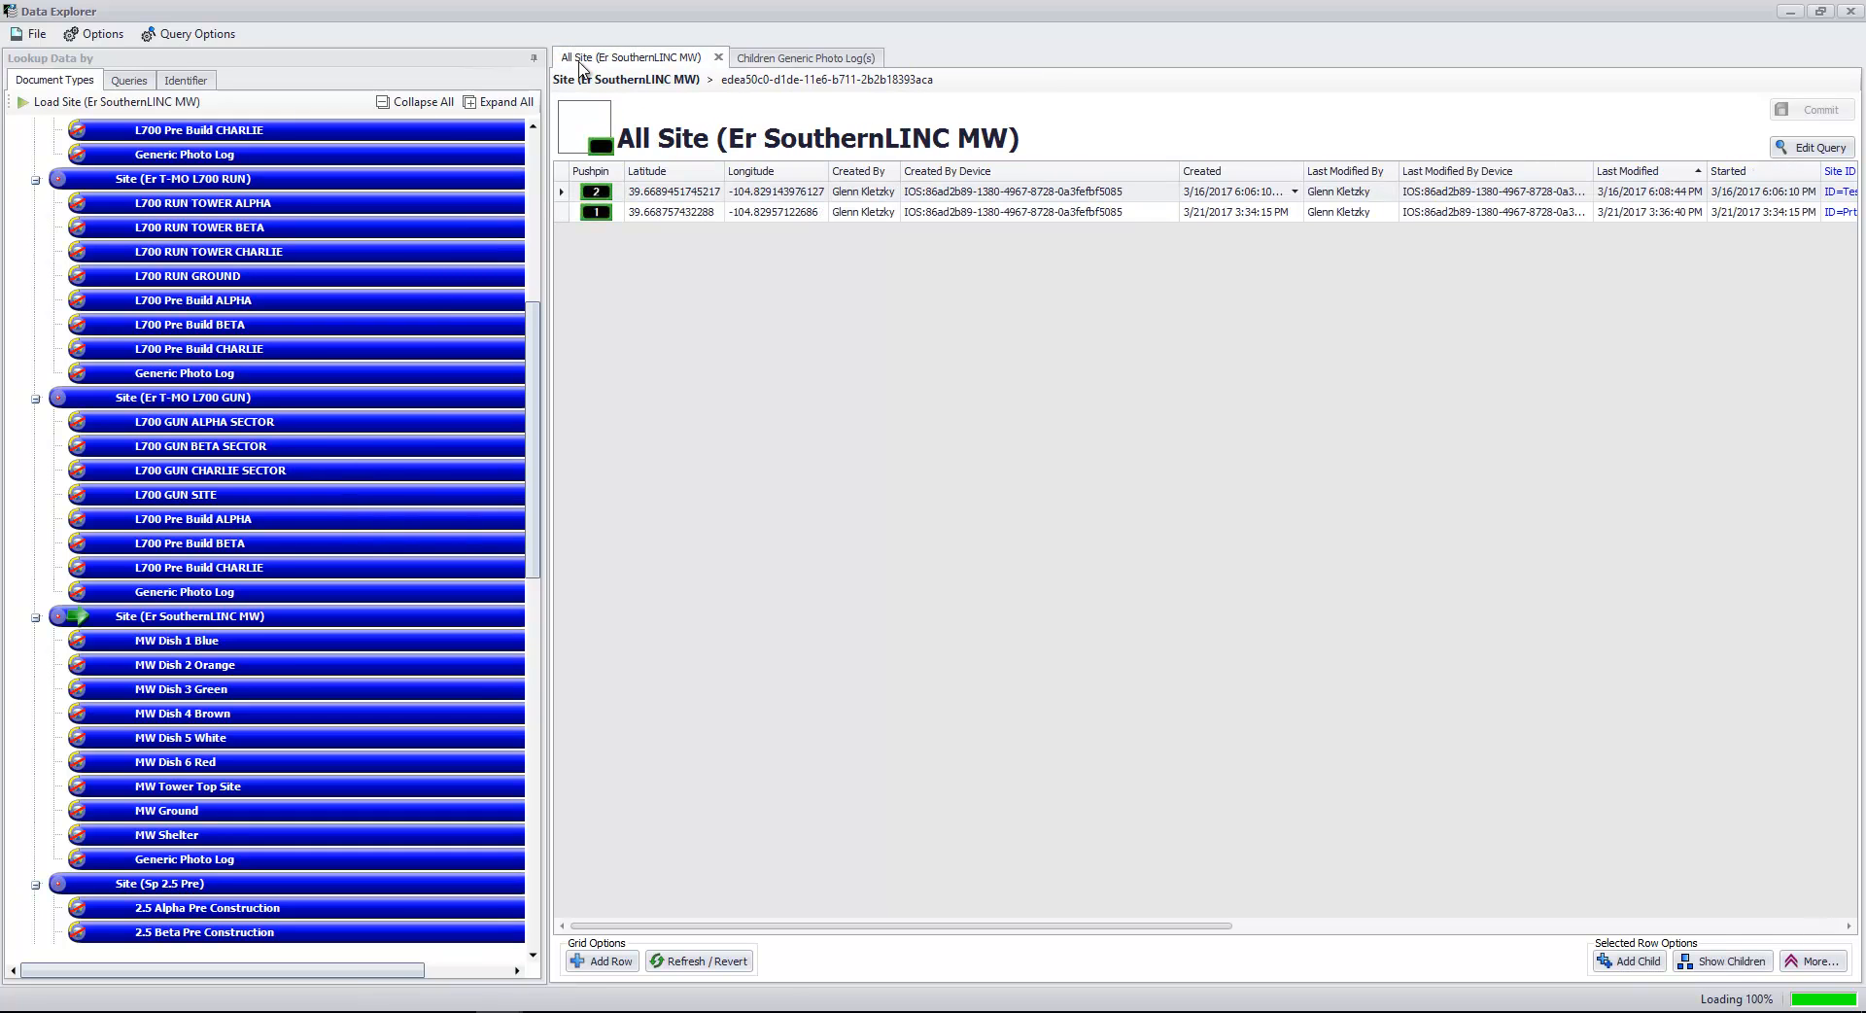
click(804, 60)
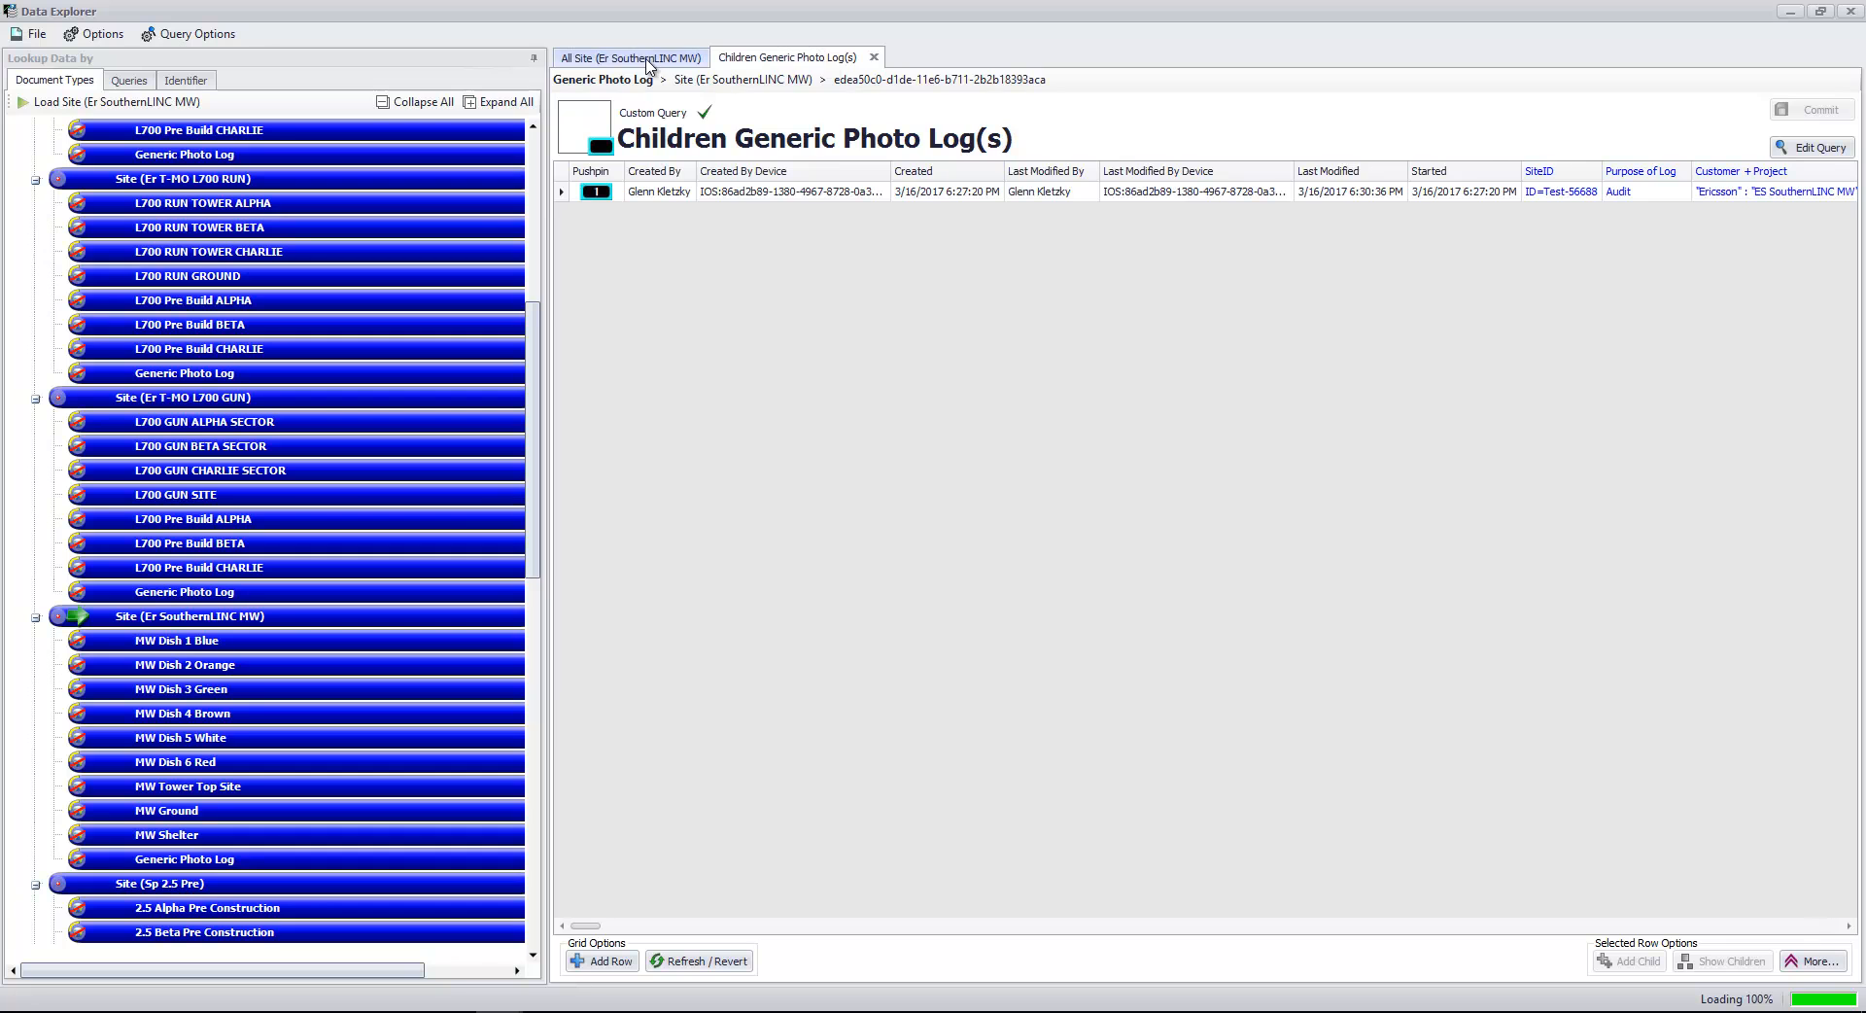
click(613, 60)
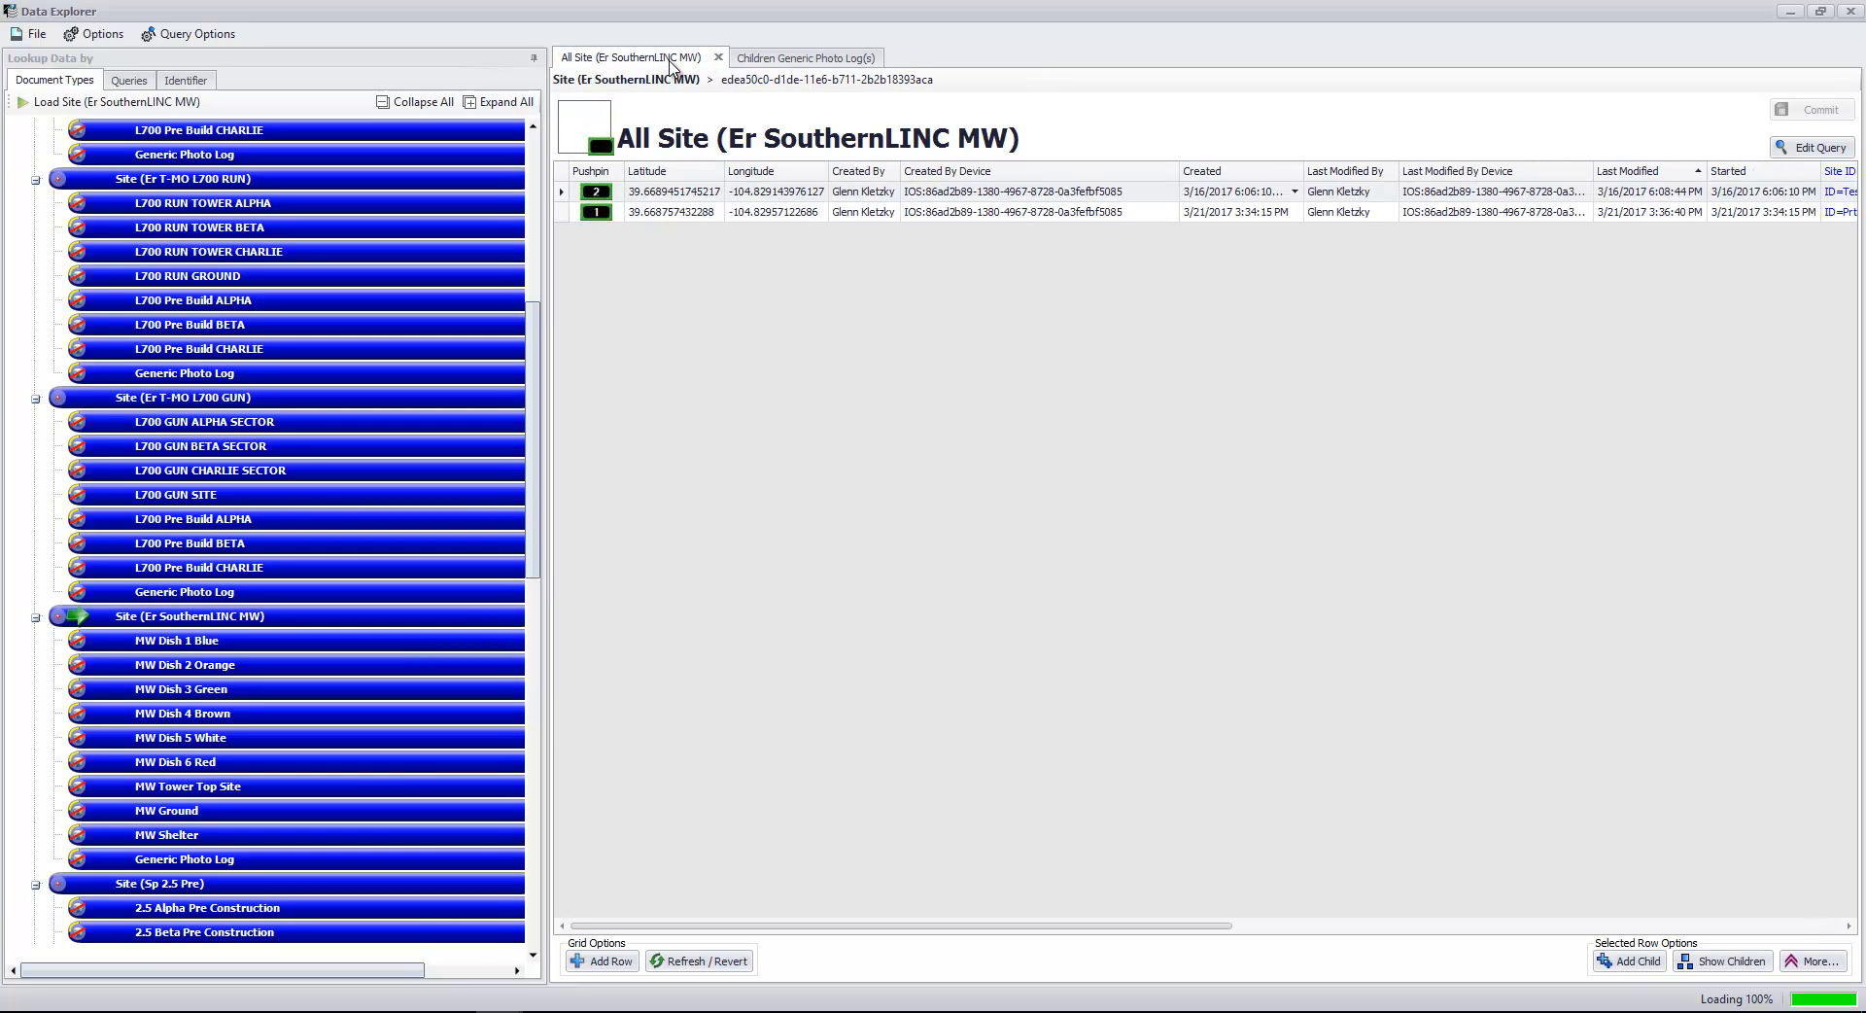
- Select both site records in the All Site (Er SouthernLINC MW) results and start a metadata export for them
click(563, 196)
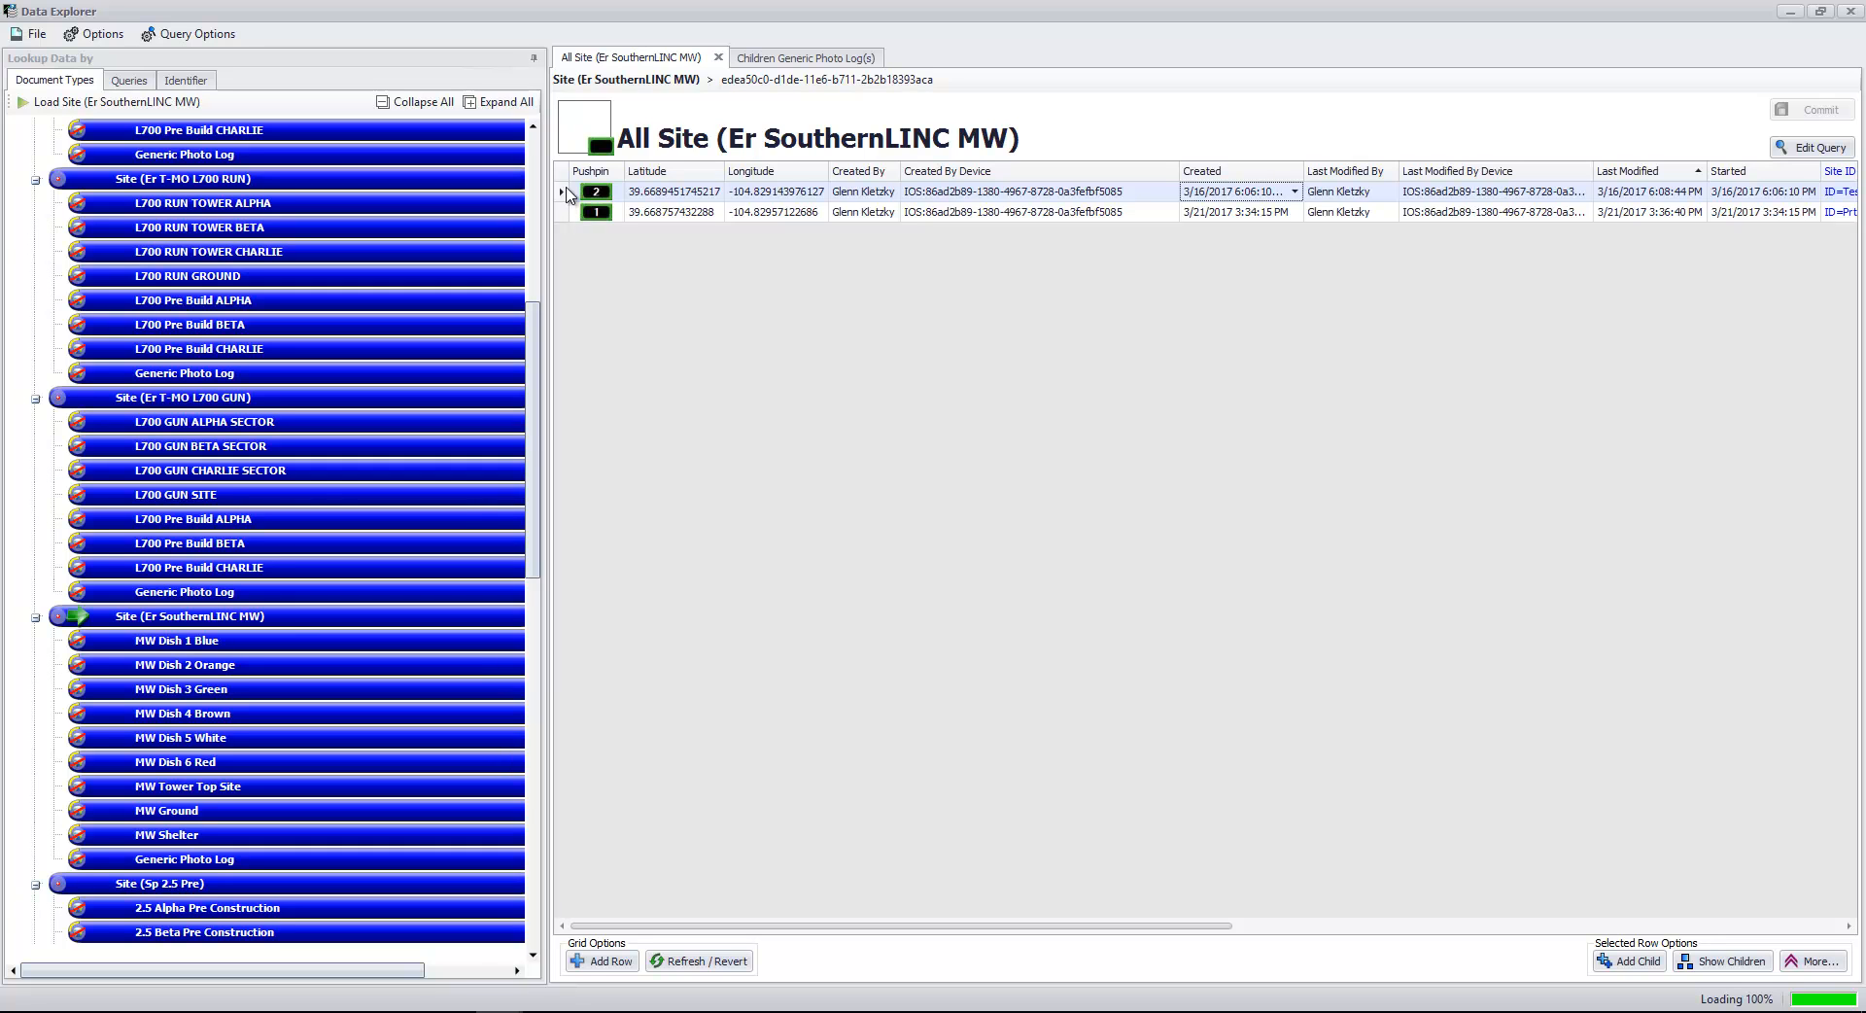
key(ctrl+a)
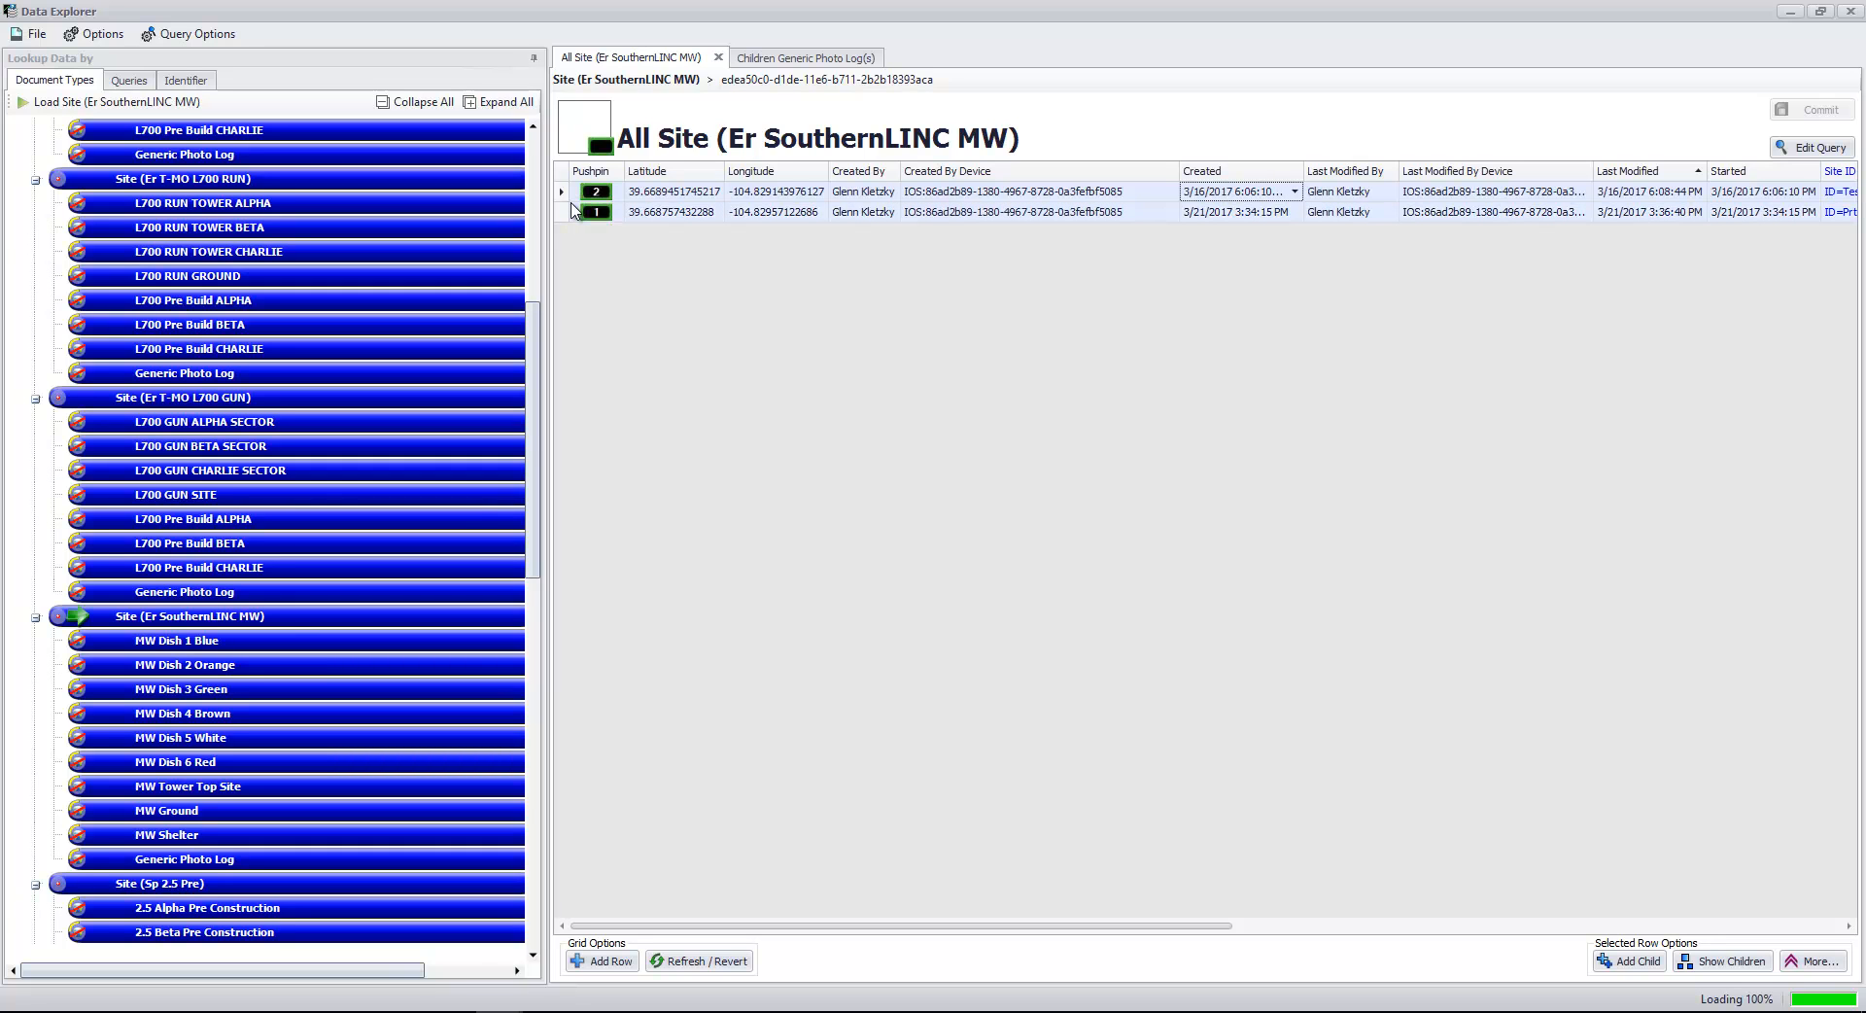
right_click(560, 198)
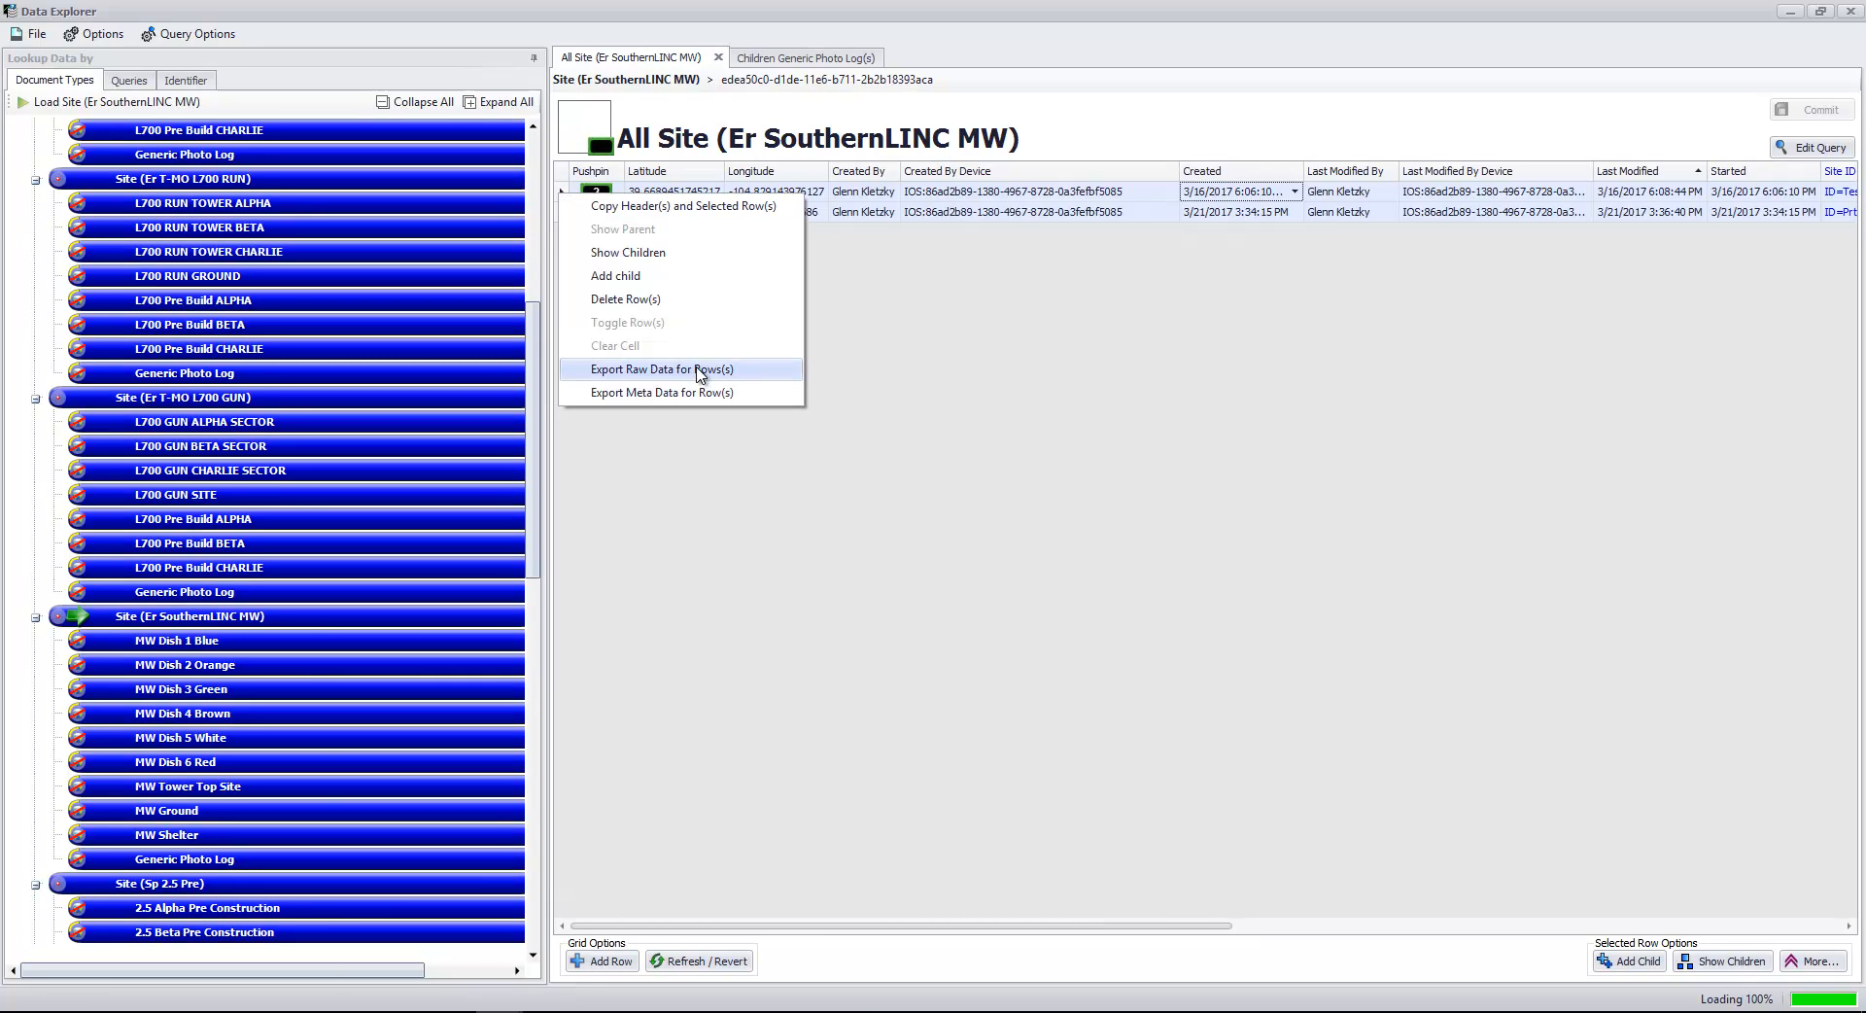
click(990, 338)
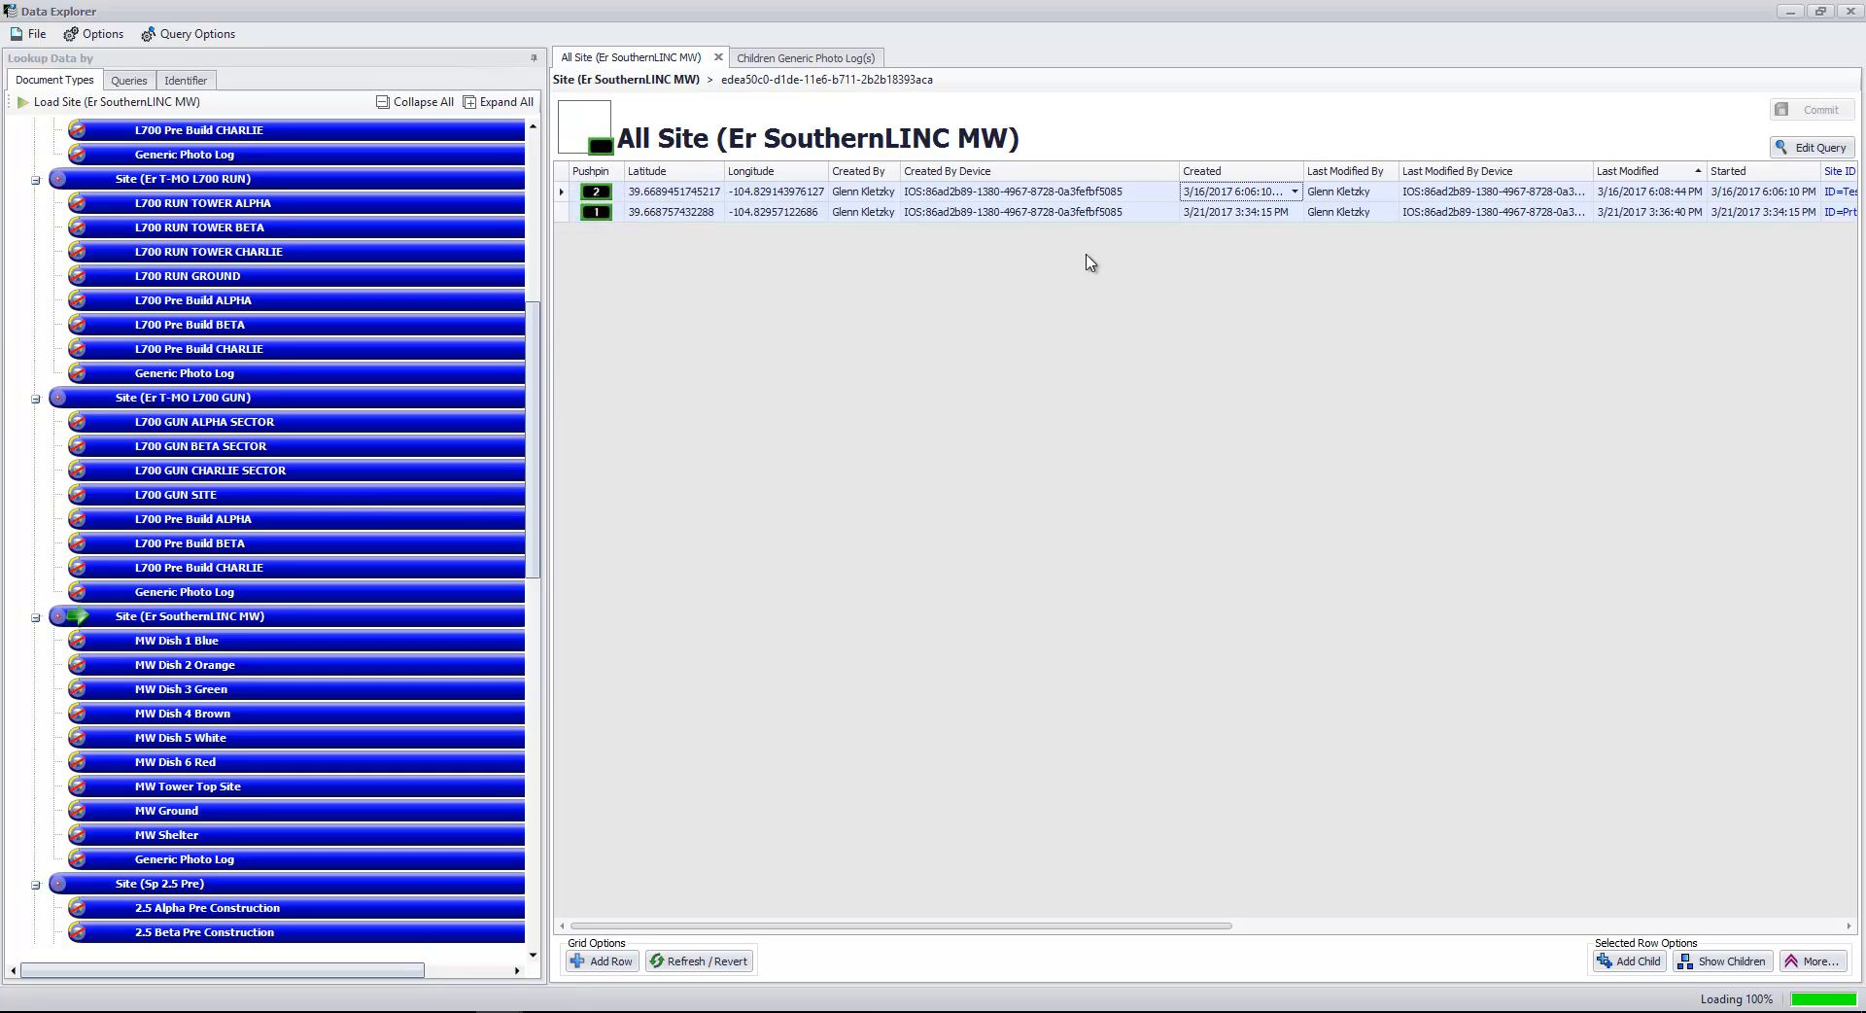
click(1802, 962)
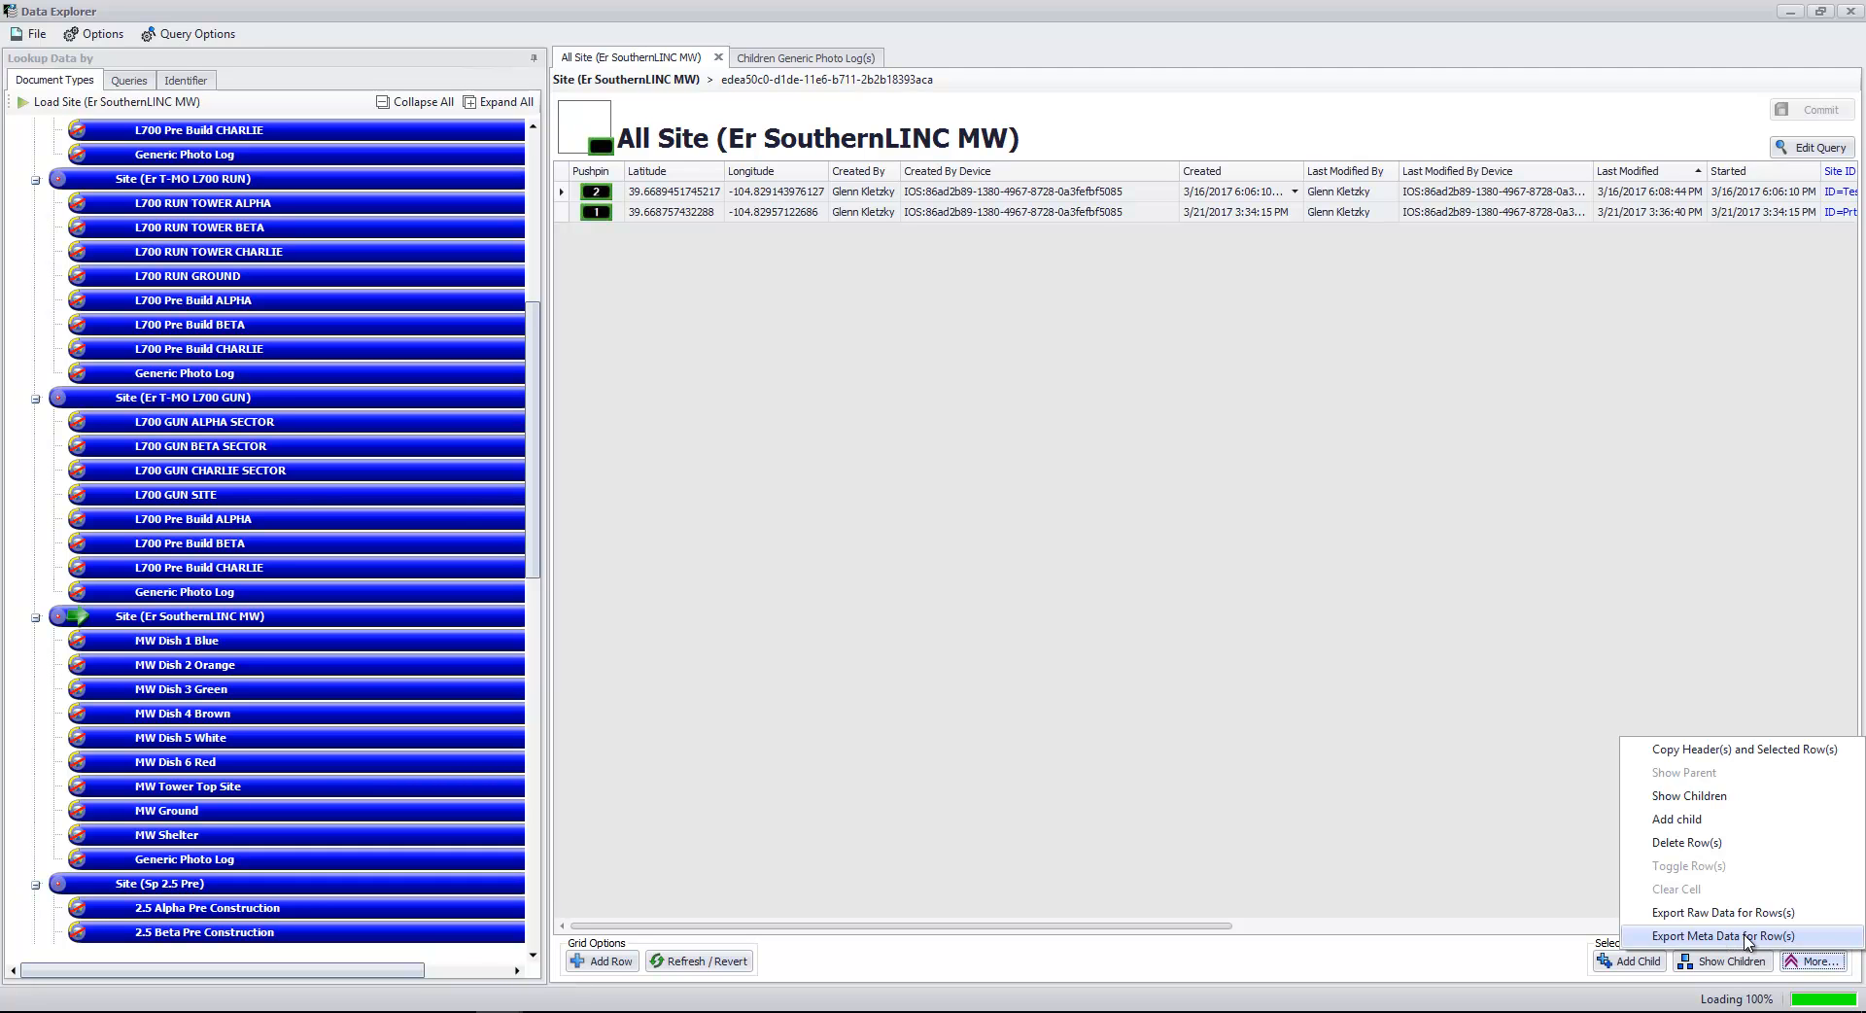
click(1746, 939)
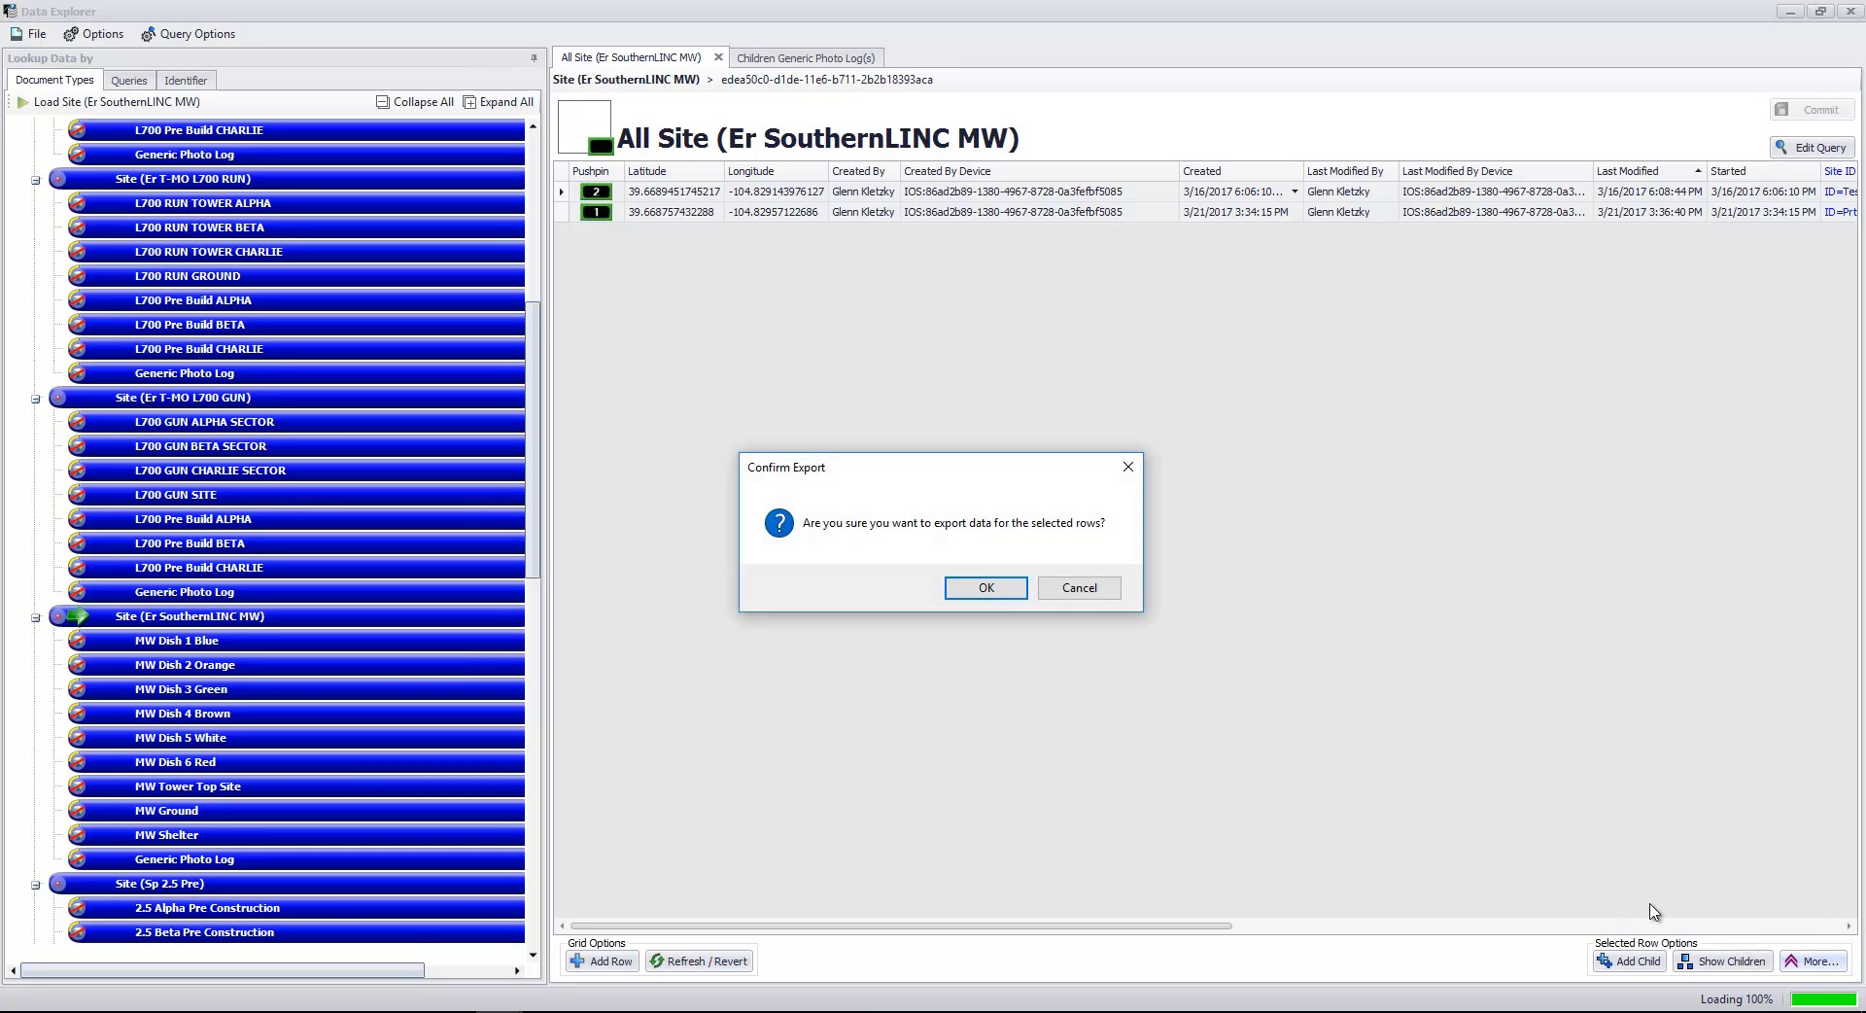
click(1005, 593)
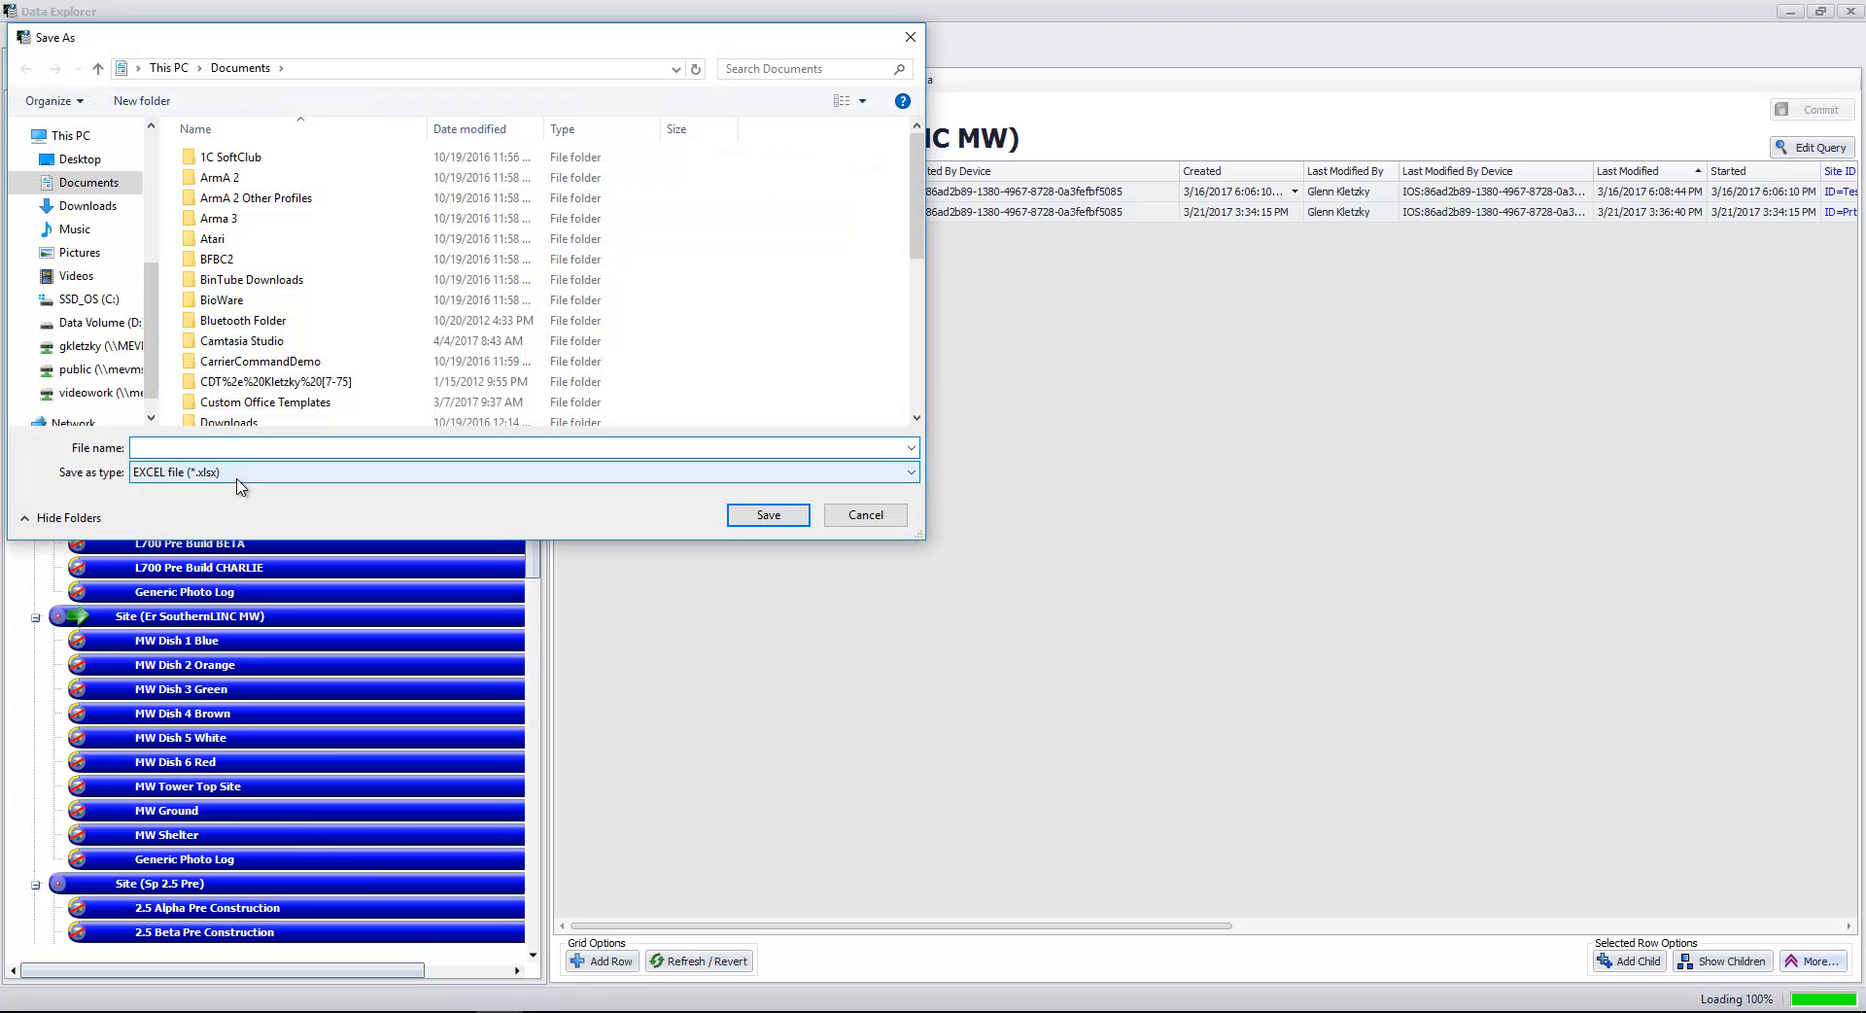
- Save the export to the Desktop as an Excel file named Demo test closeout manager
text(Demo test closeout manager)
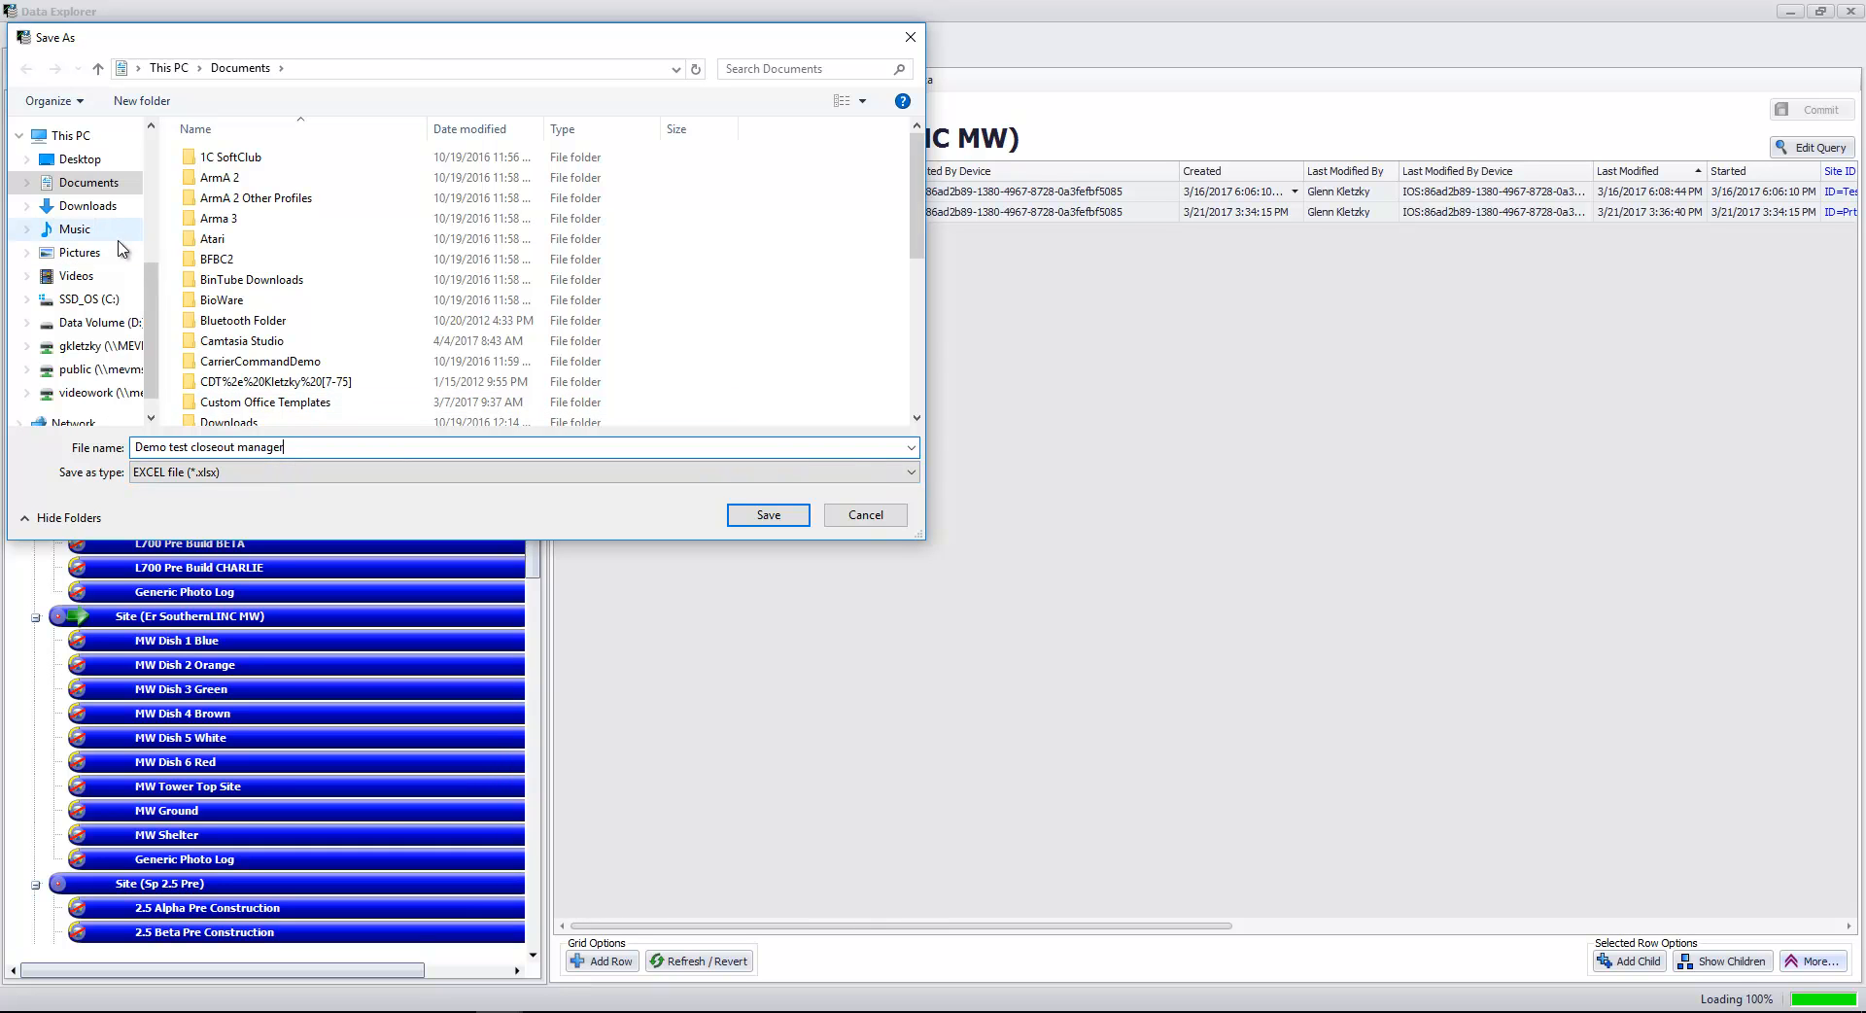
click(78, 159)
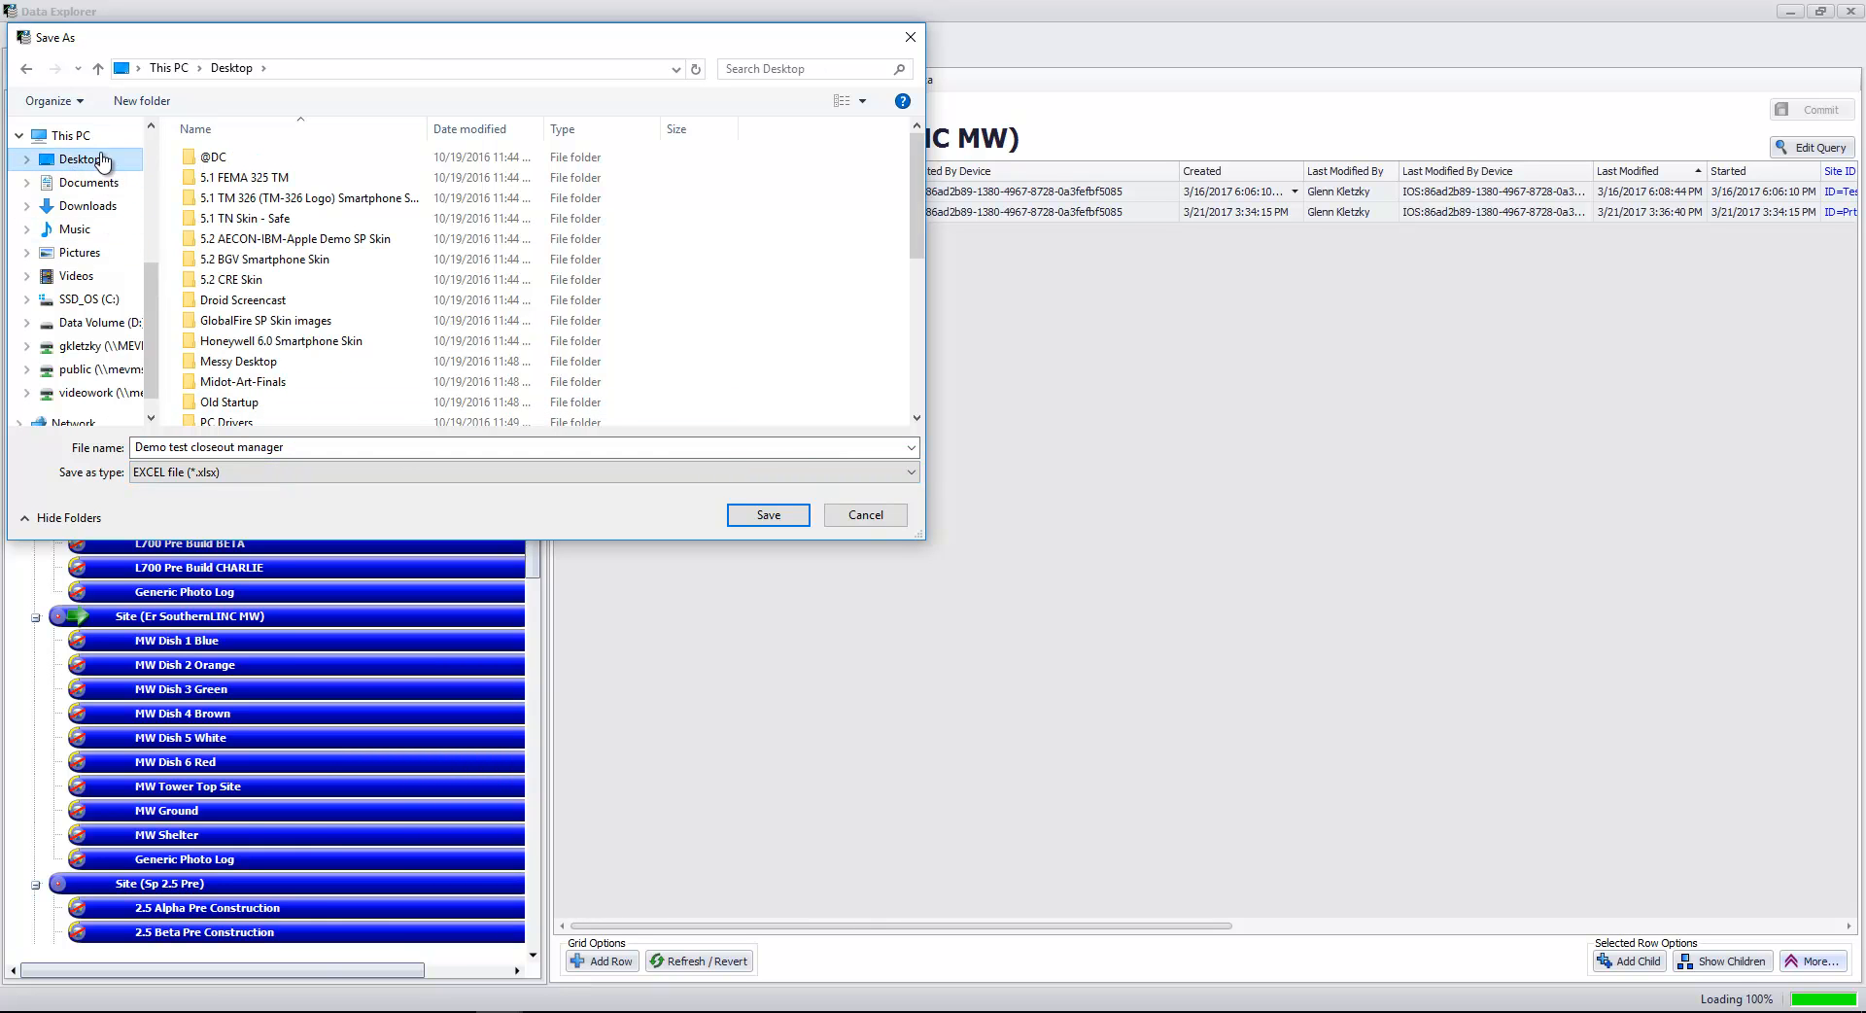
click(766, 515)
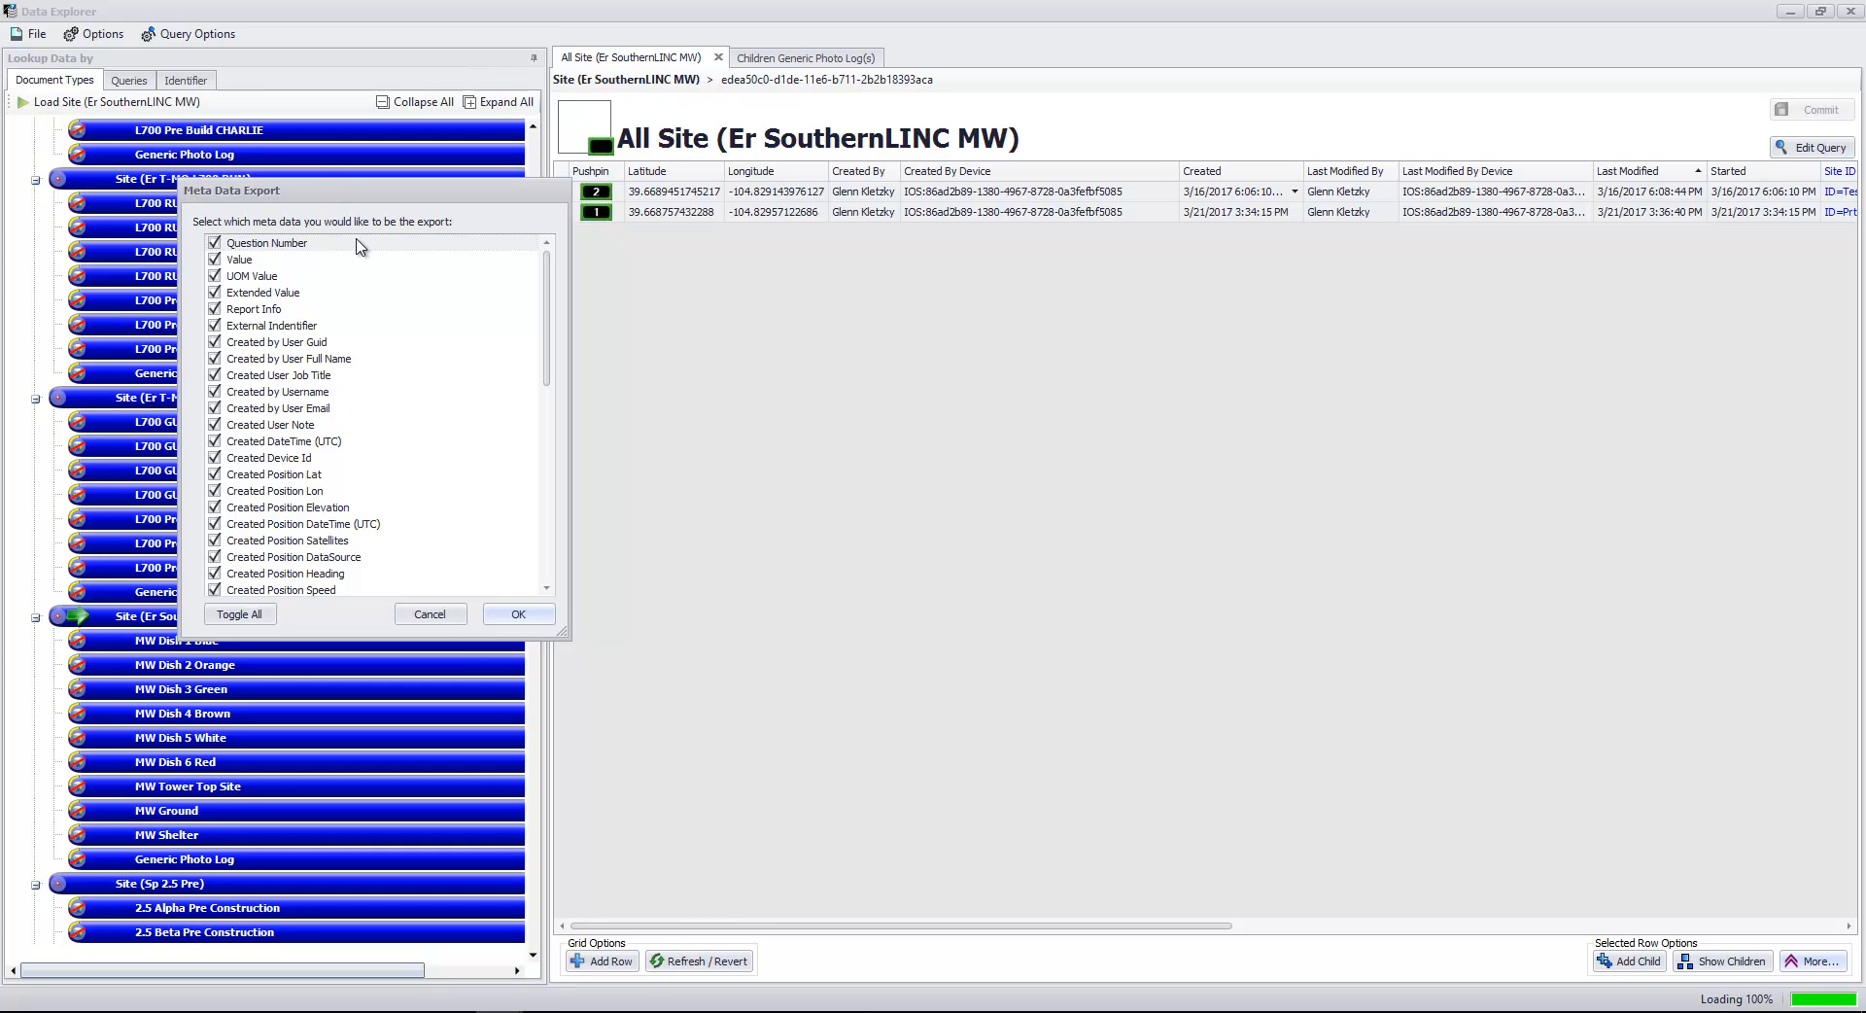
- Export only the Value, Created by Username, and Created Position Lat, Lon and Elevation metadata
drag(330, 194, 225, 78)
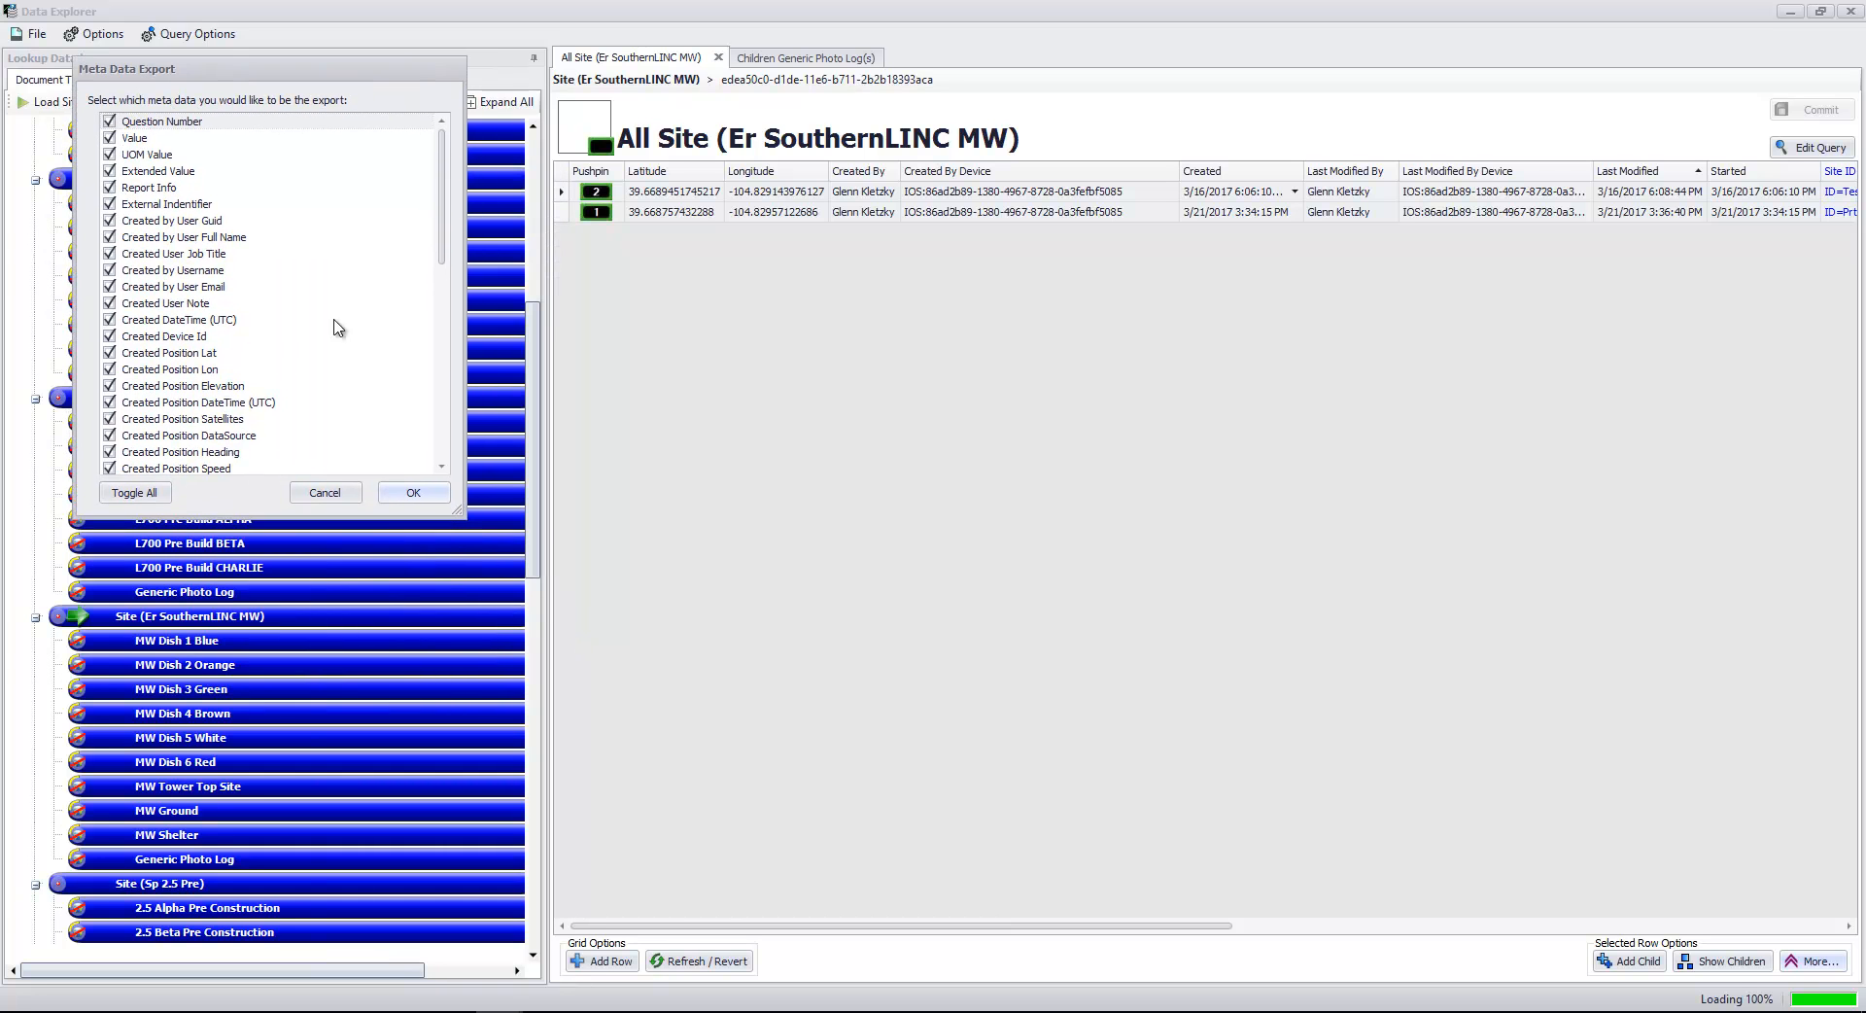
drag(457, 510, 589, 896)
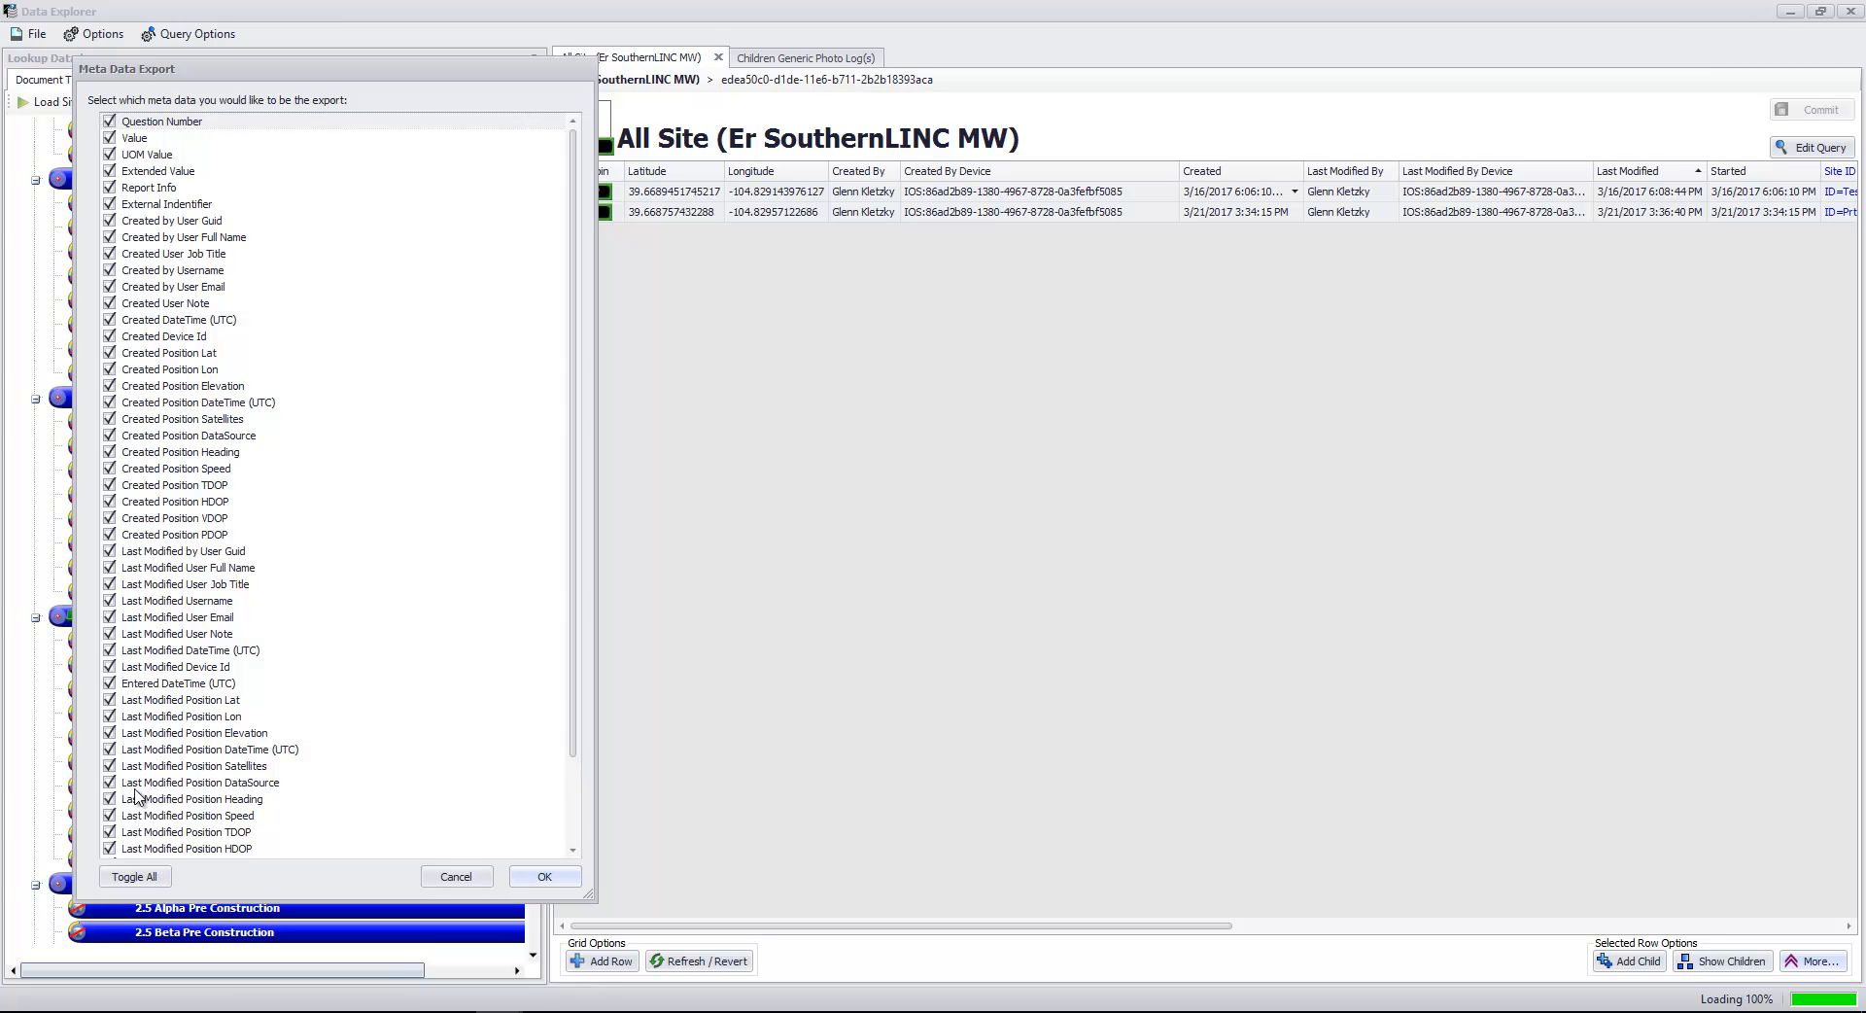
click(145, 879)
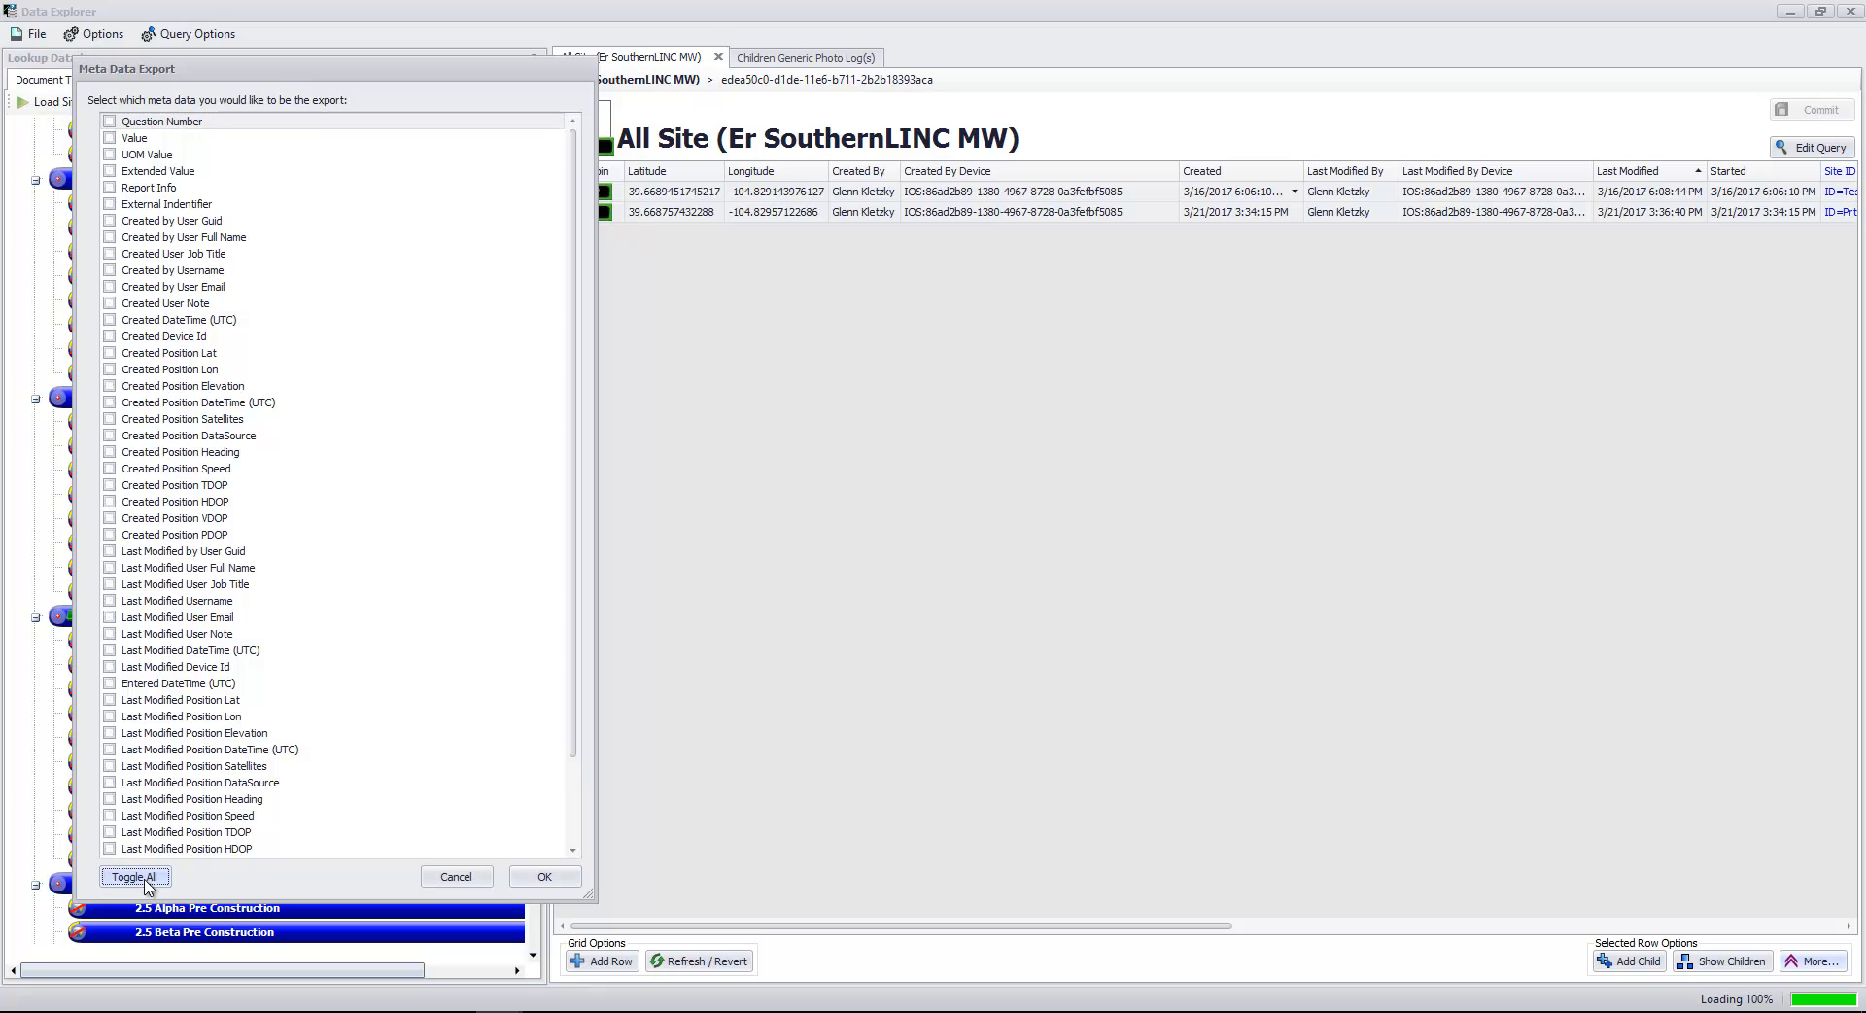
click(110, 139)
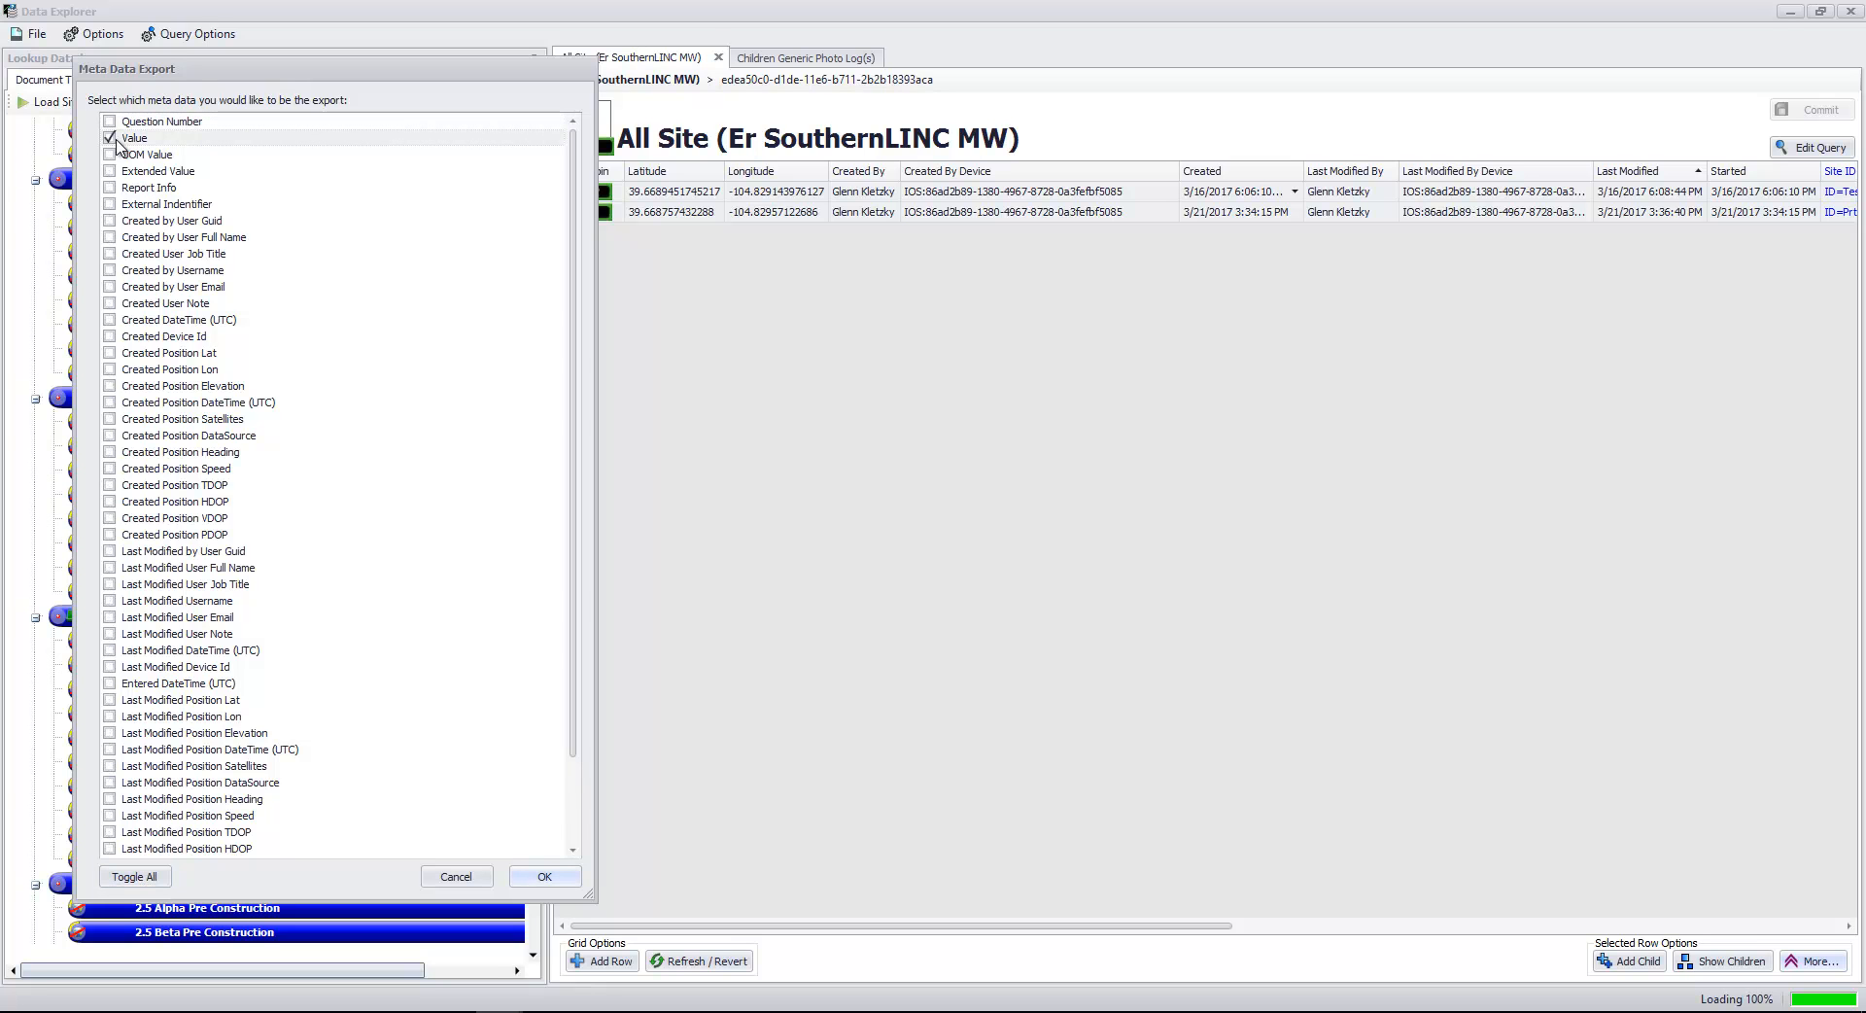
click(110, 271)
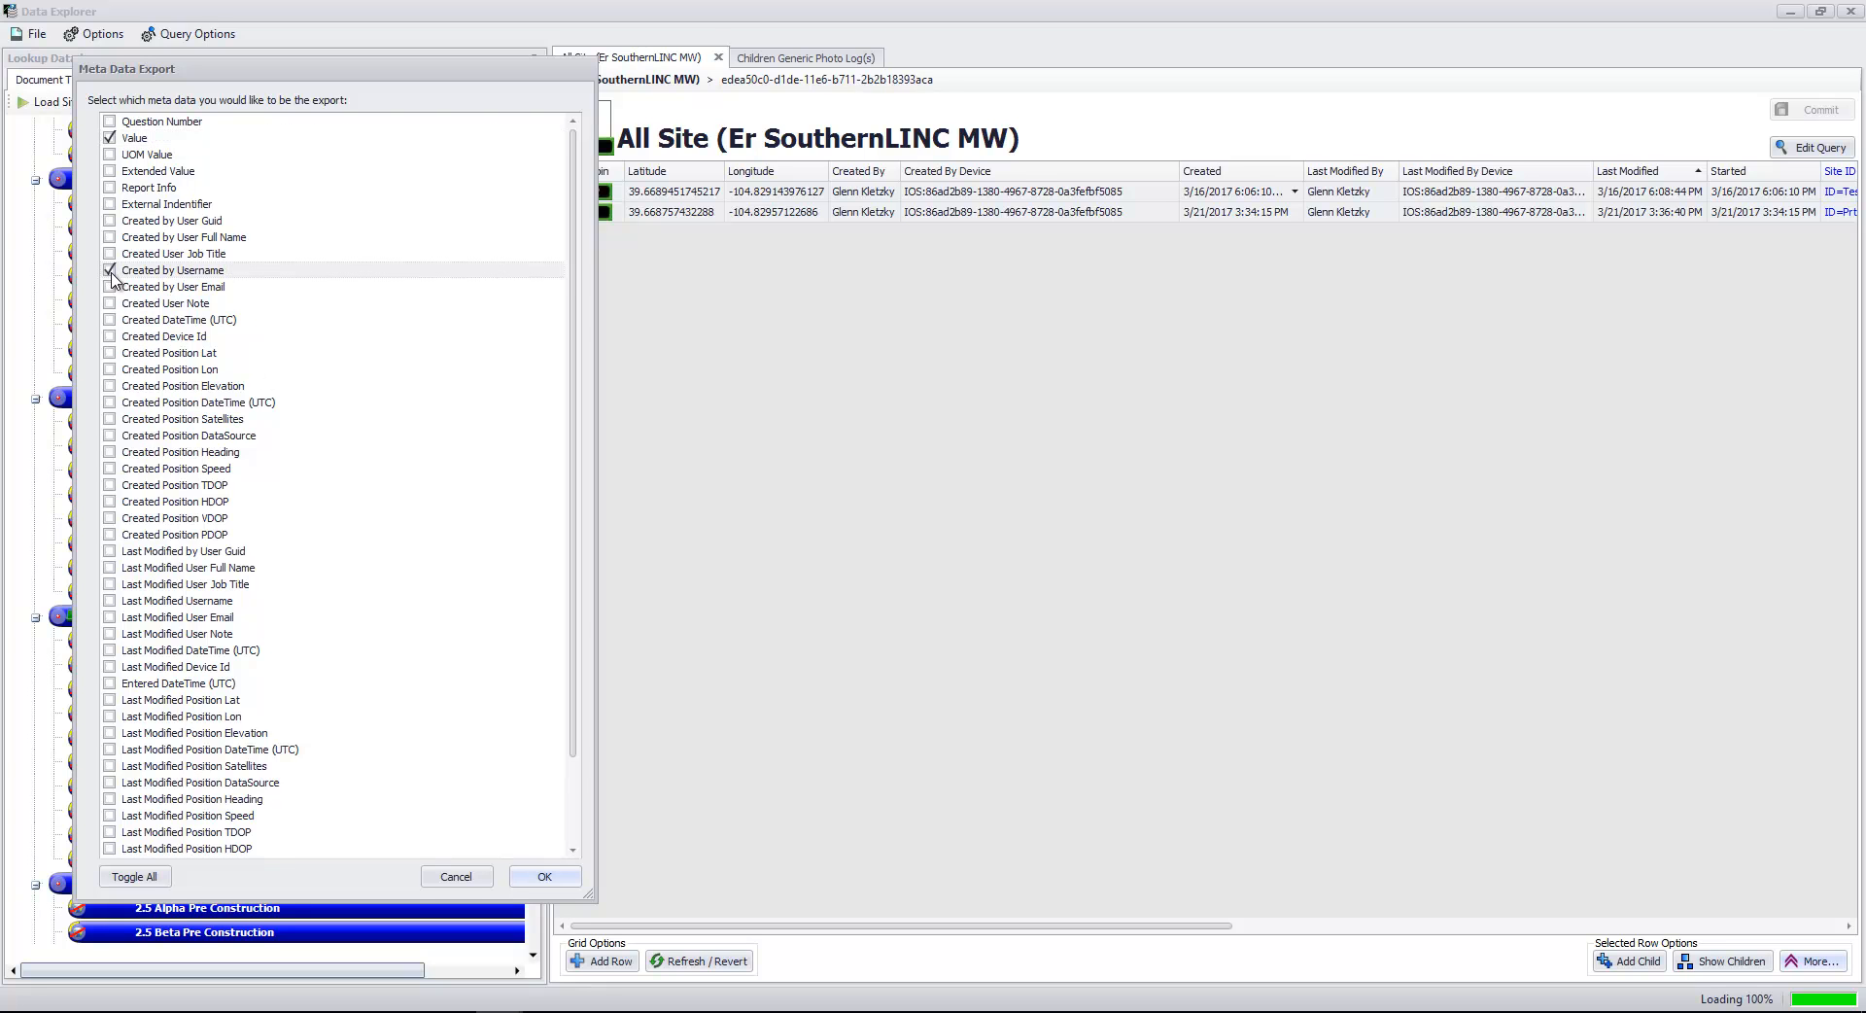
click(110, 355)
click(110, 370)
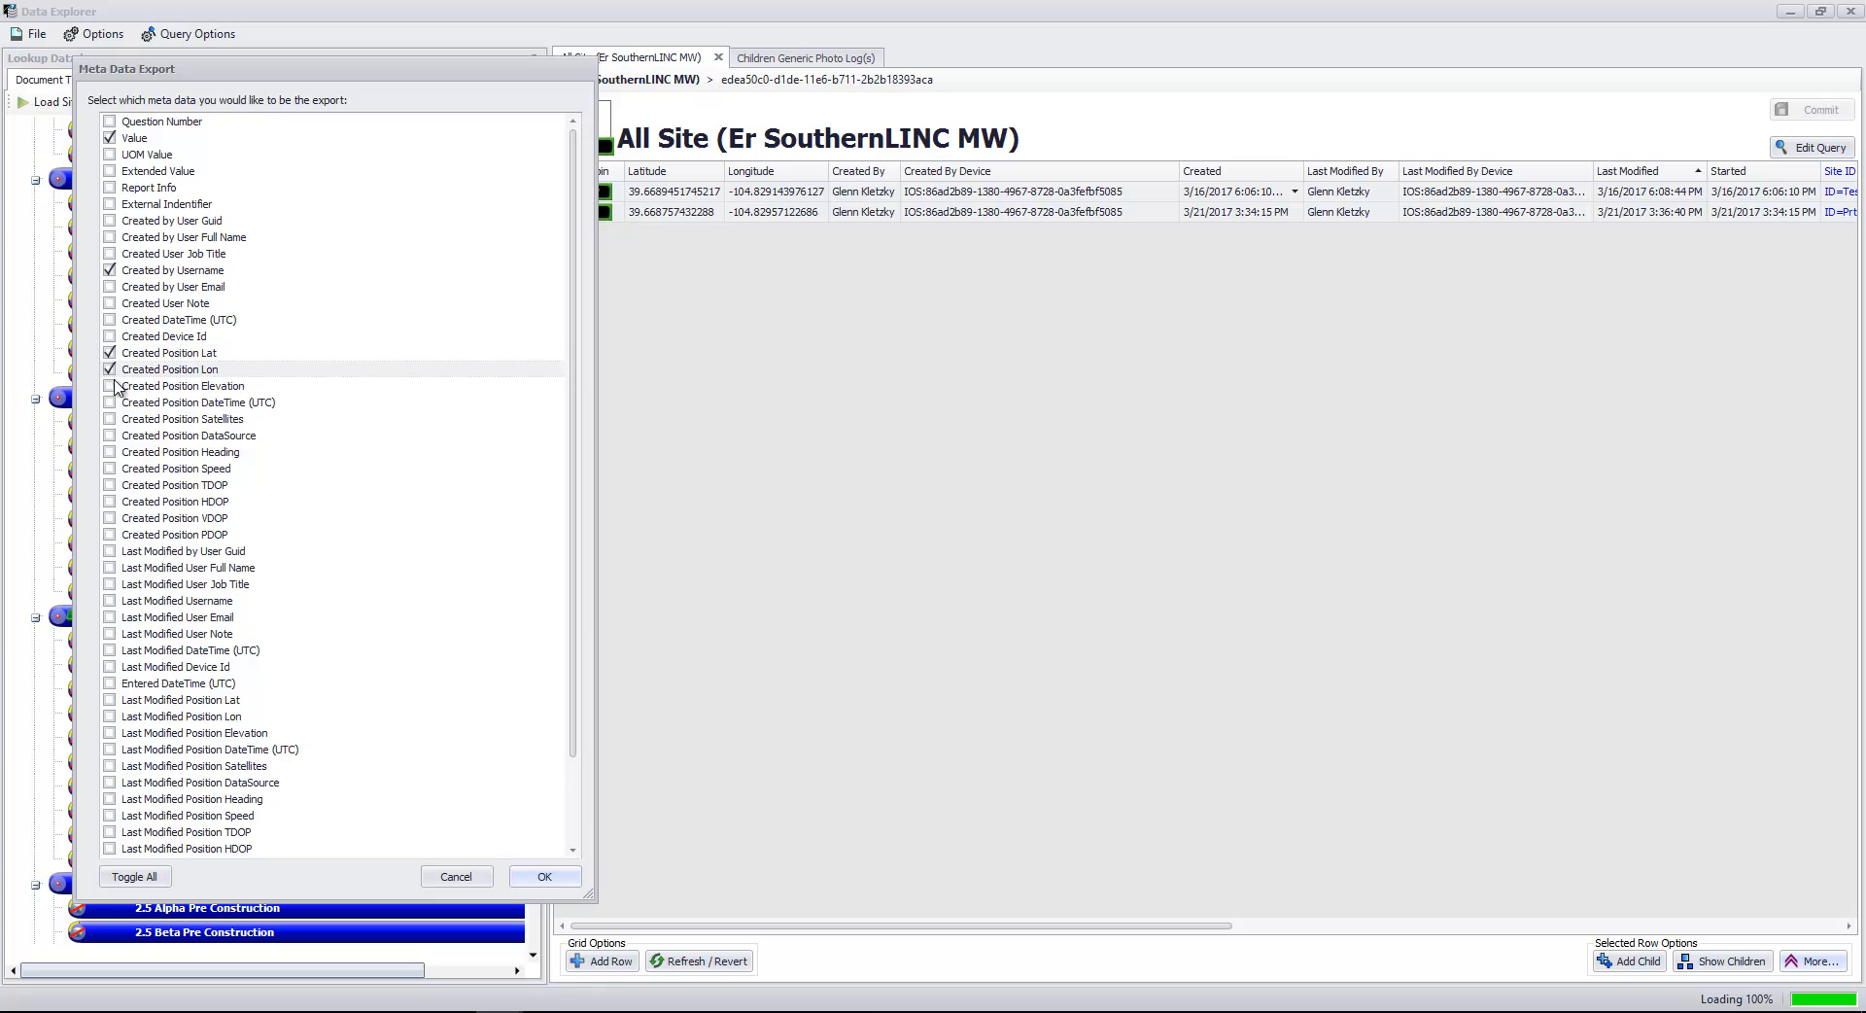
click(110, 388)
click(544, 877)
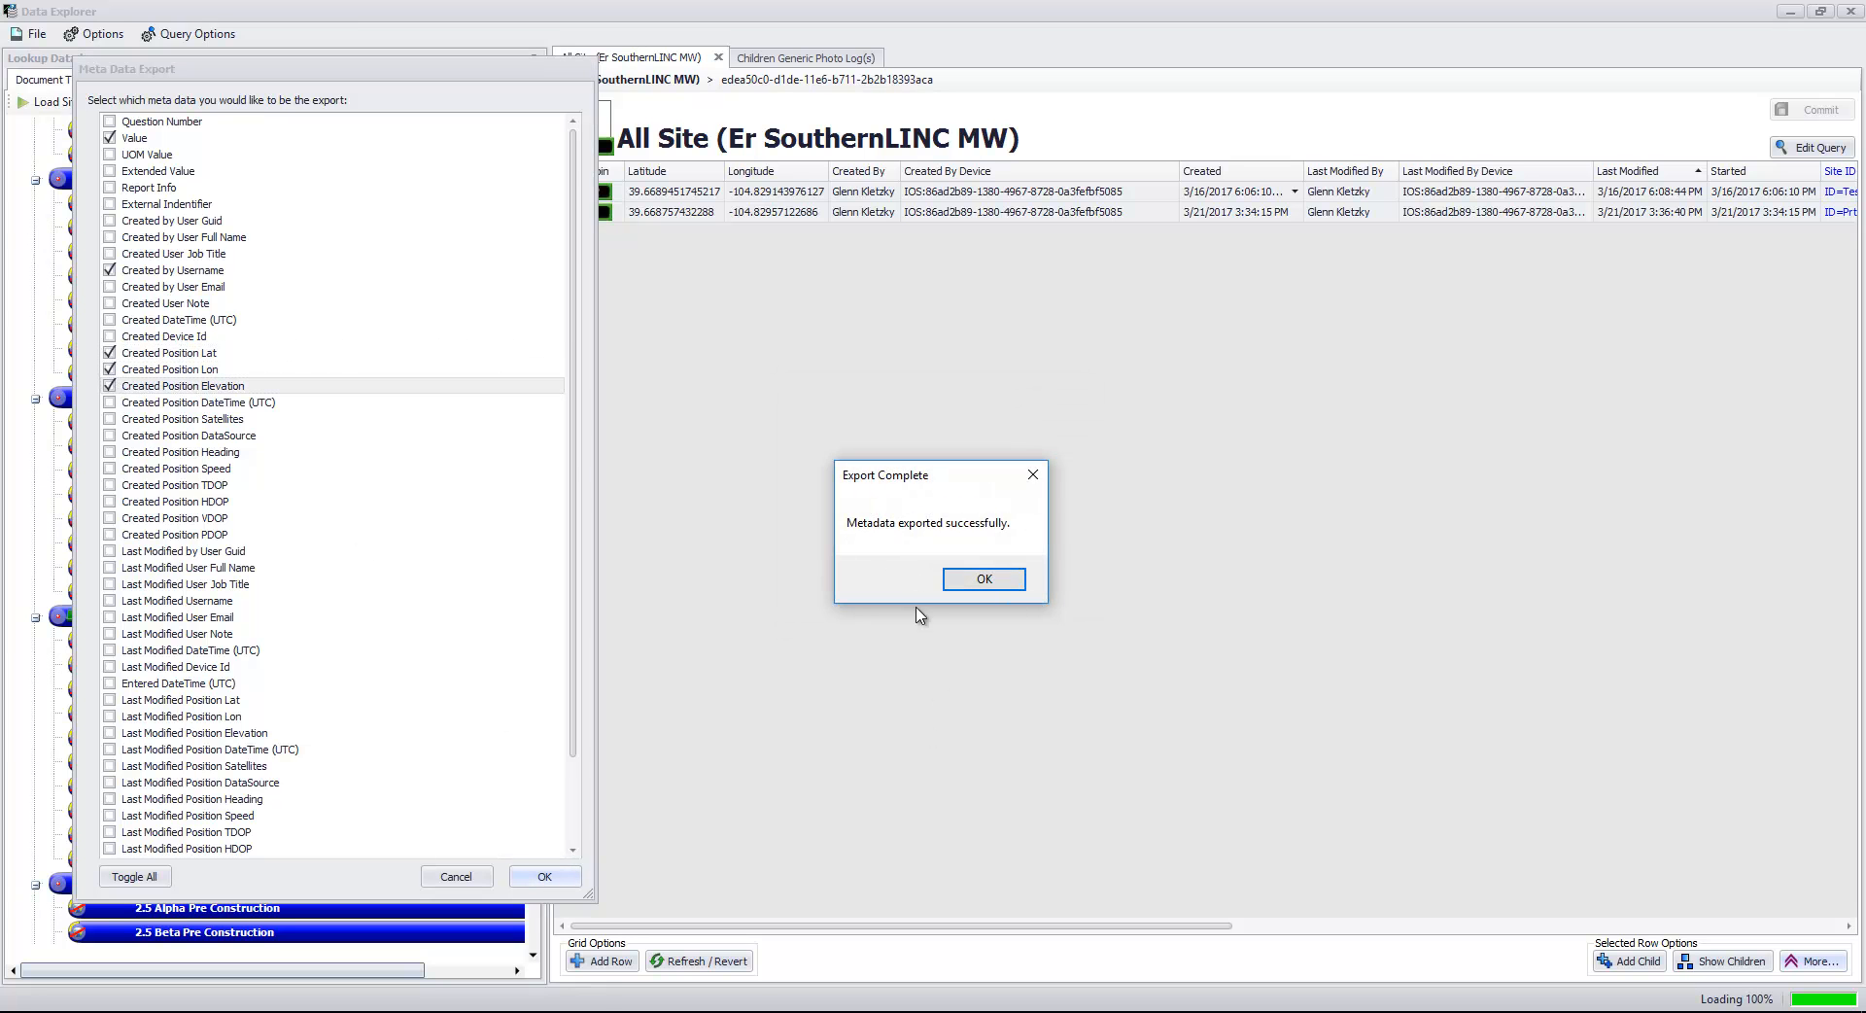
click(984, 579)
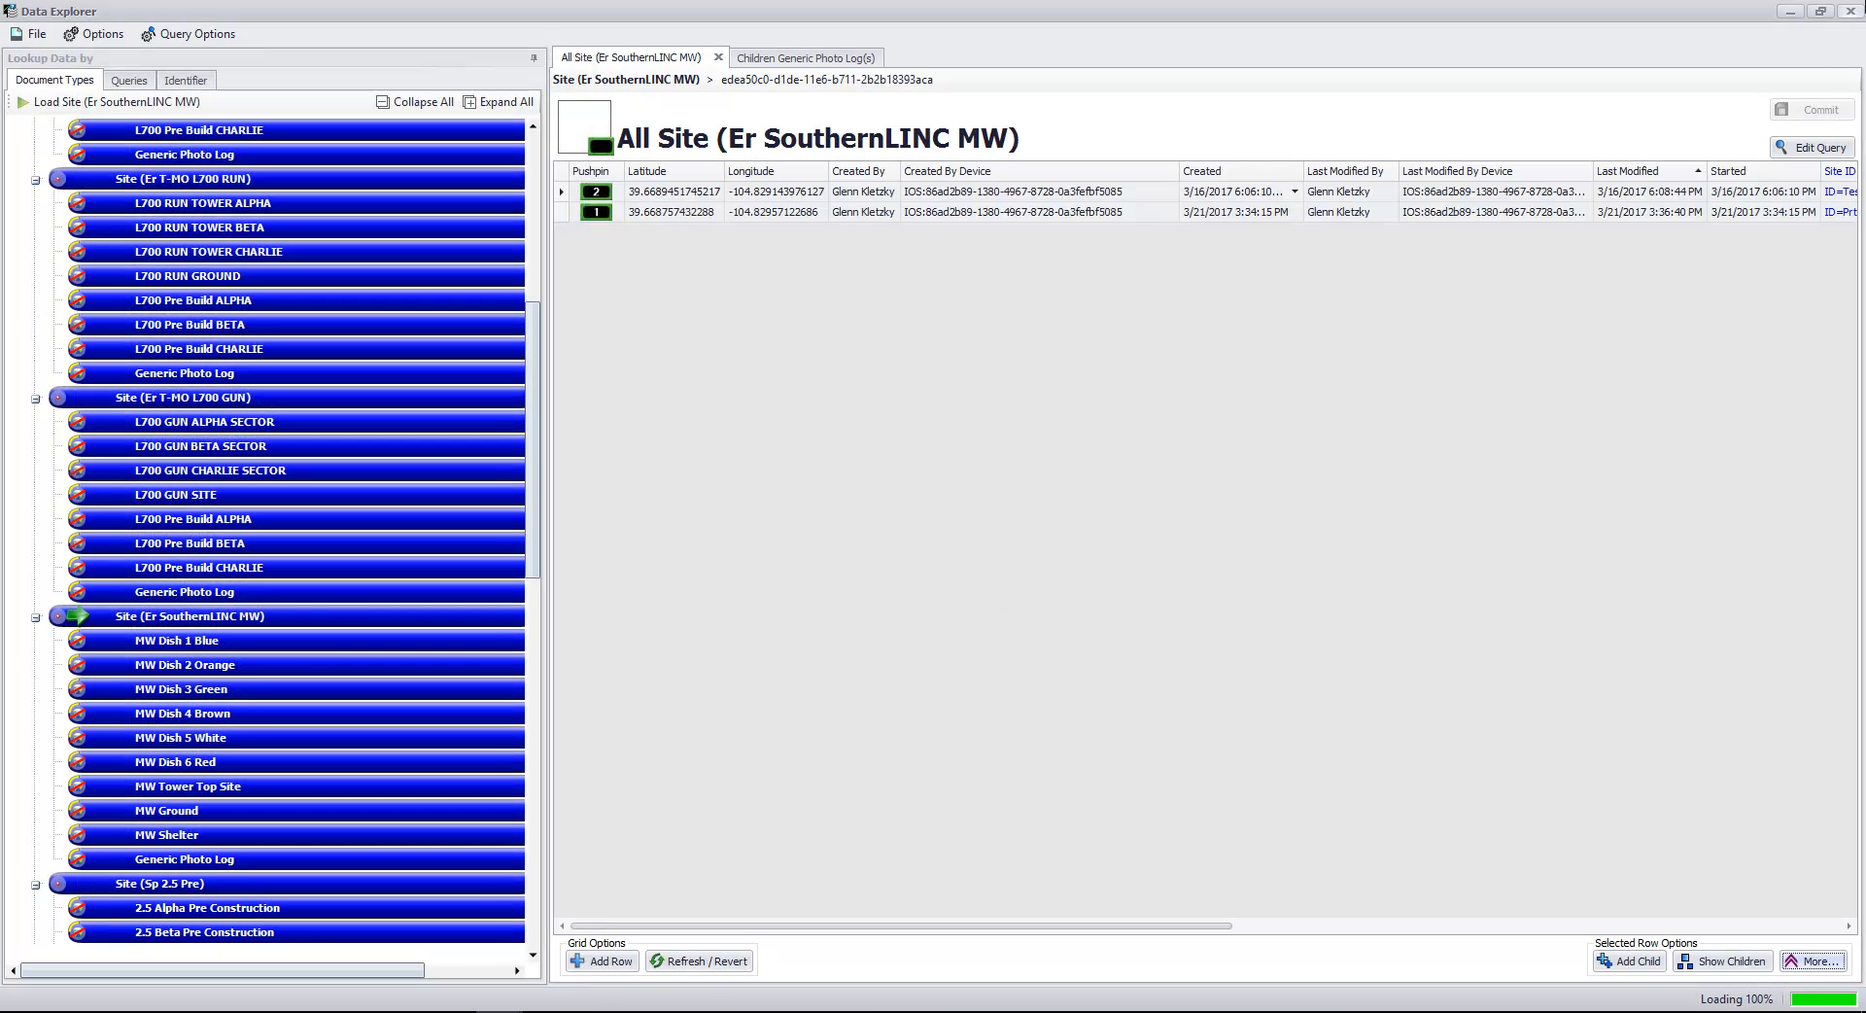
- Minimize Data Explorer and open the exported Demo test closeout manager workbook from the desktop in Excel
click(1791, 11)
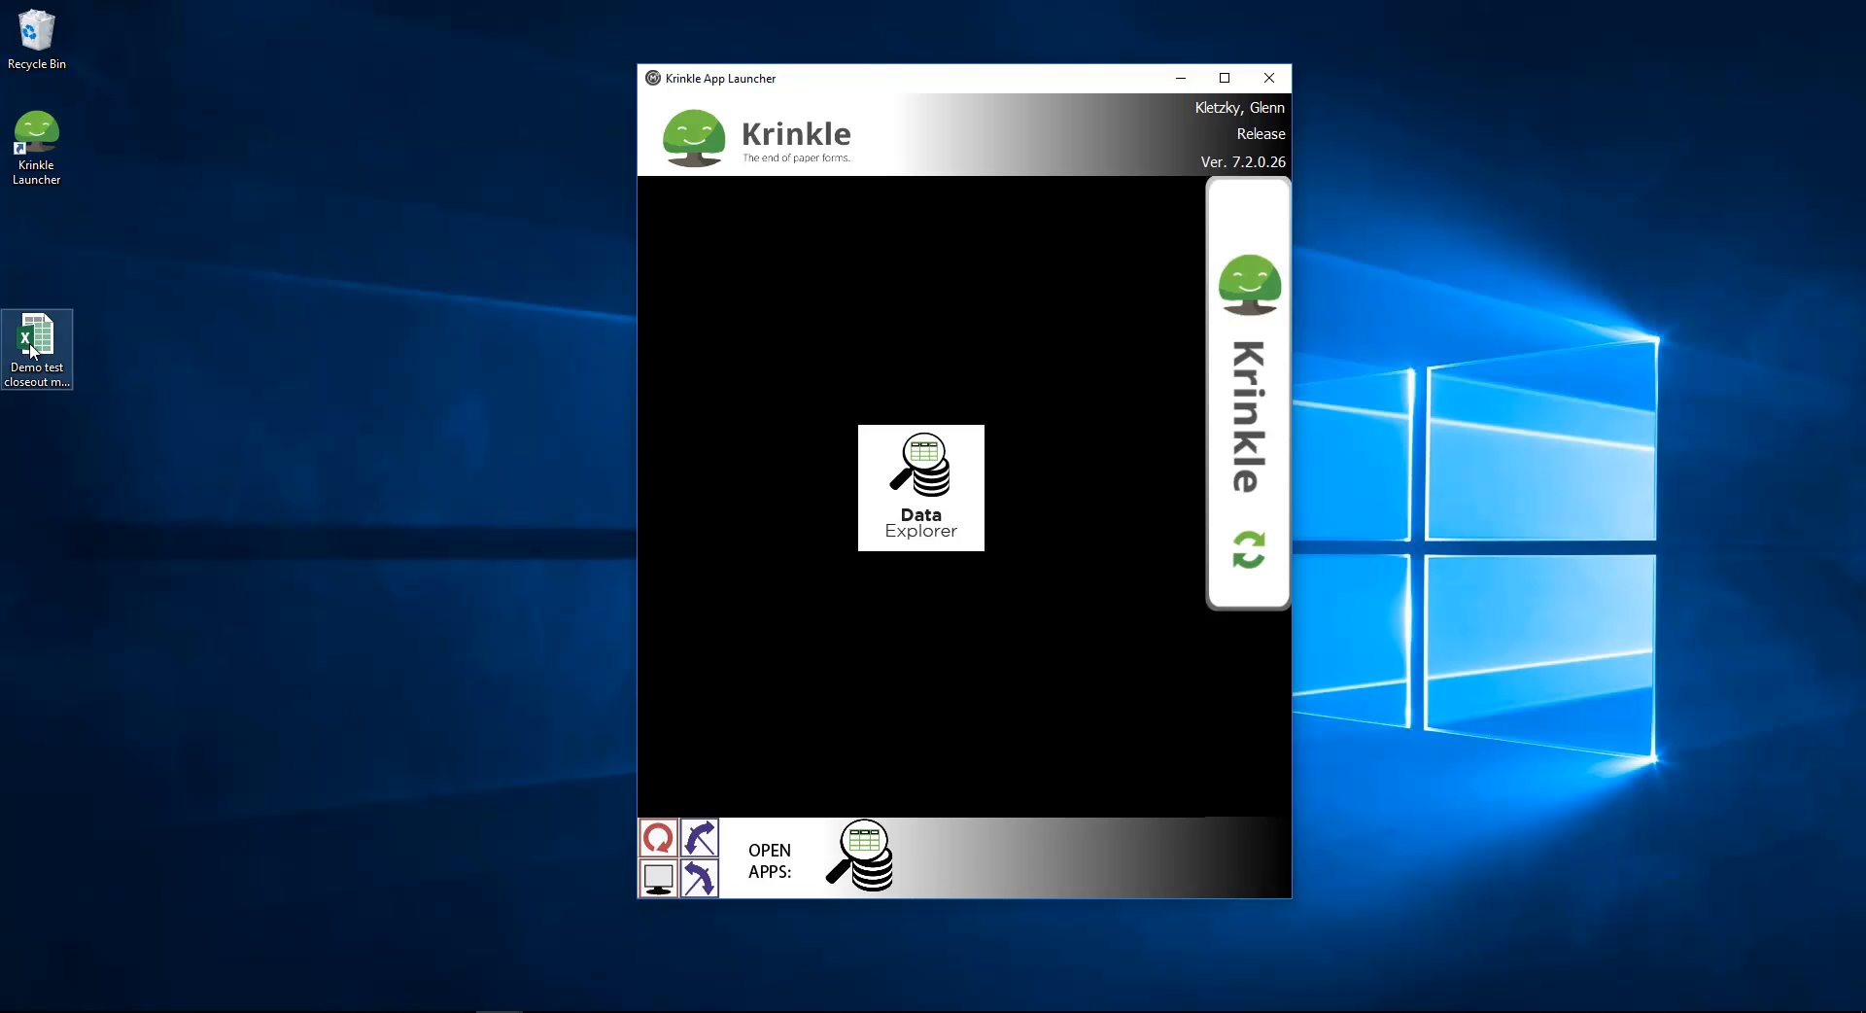
click(32, 352)
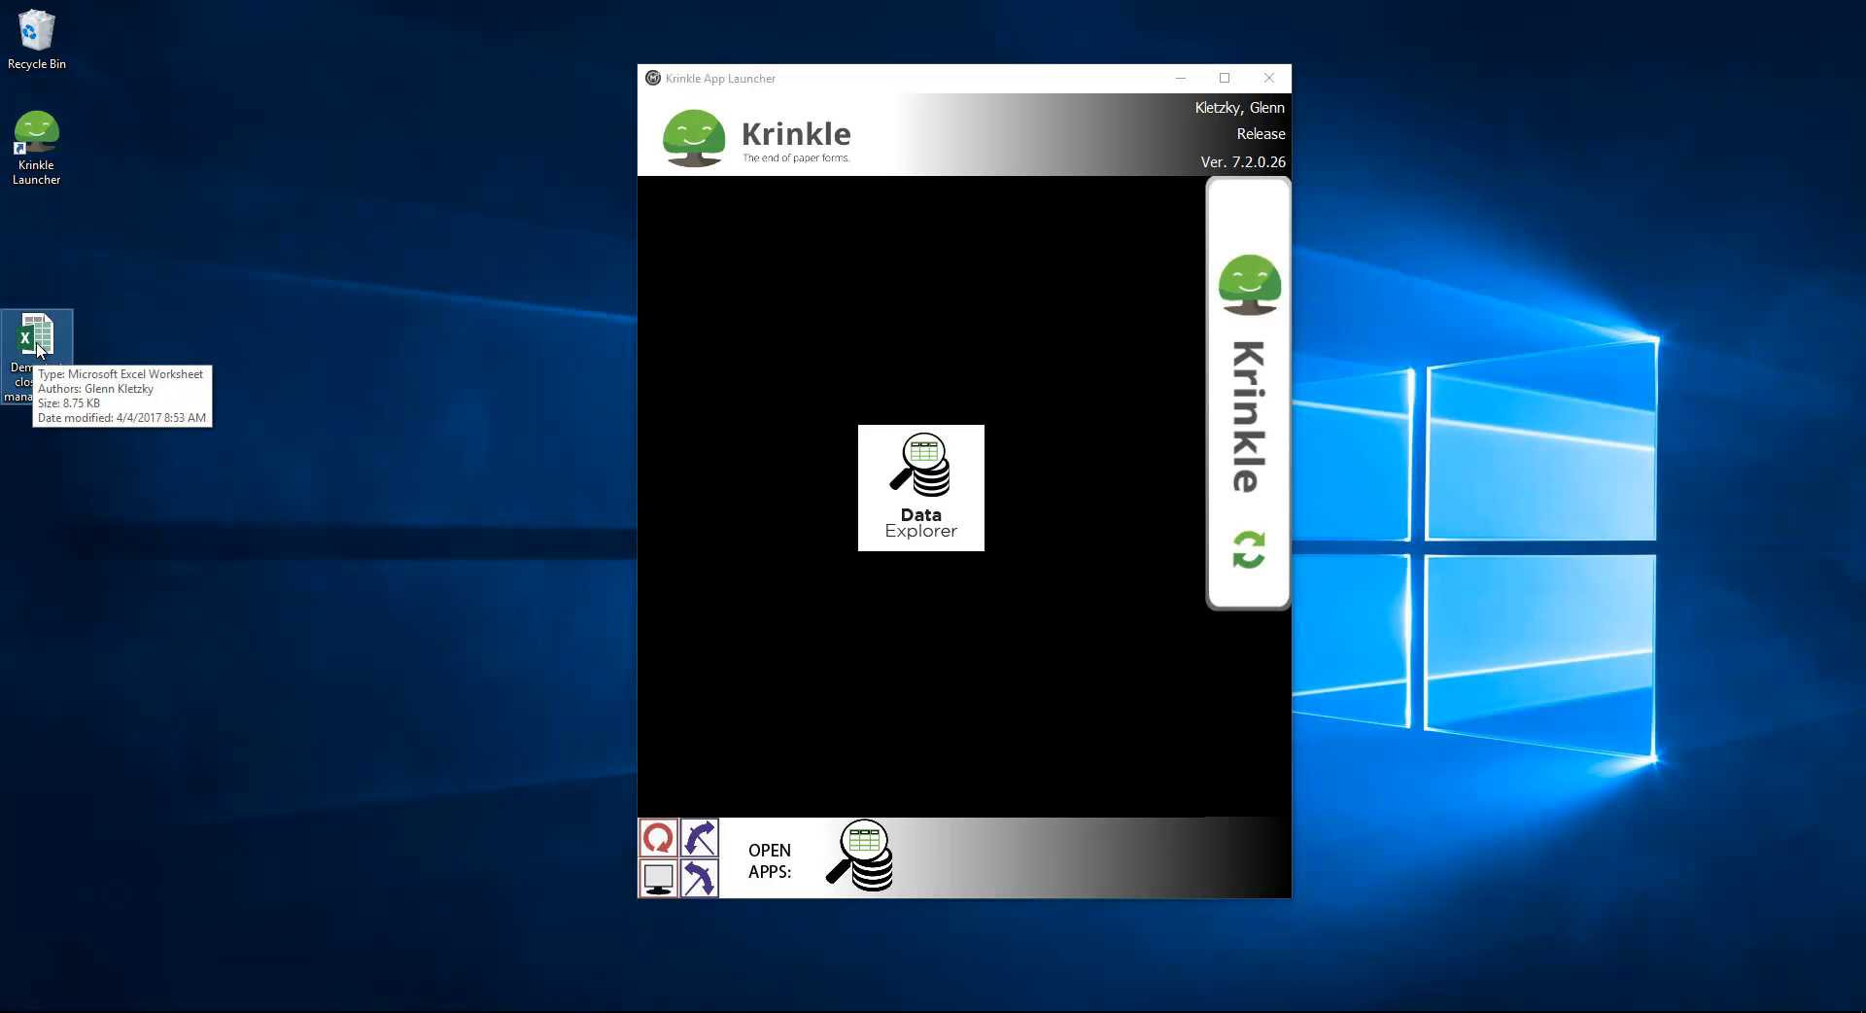
double_click(37, 350)
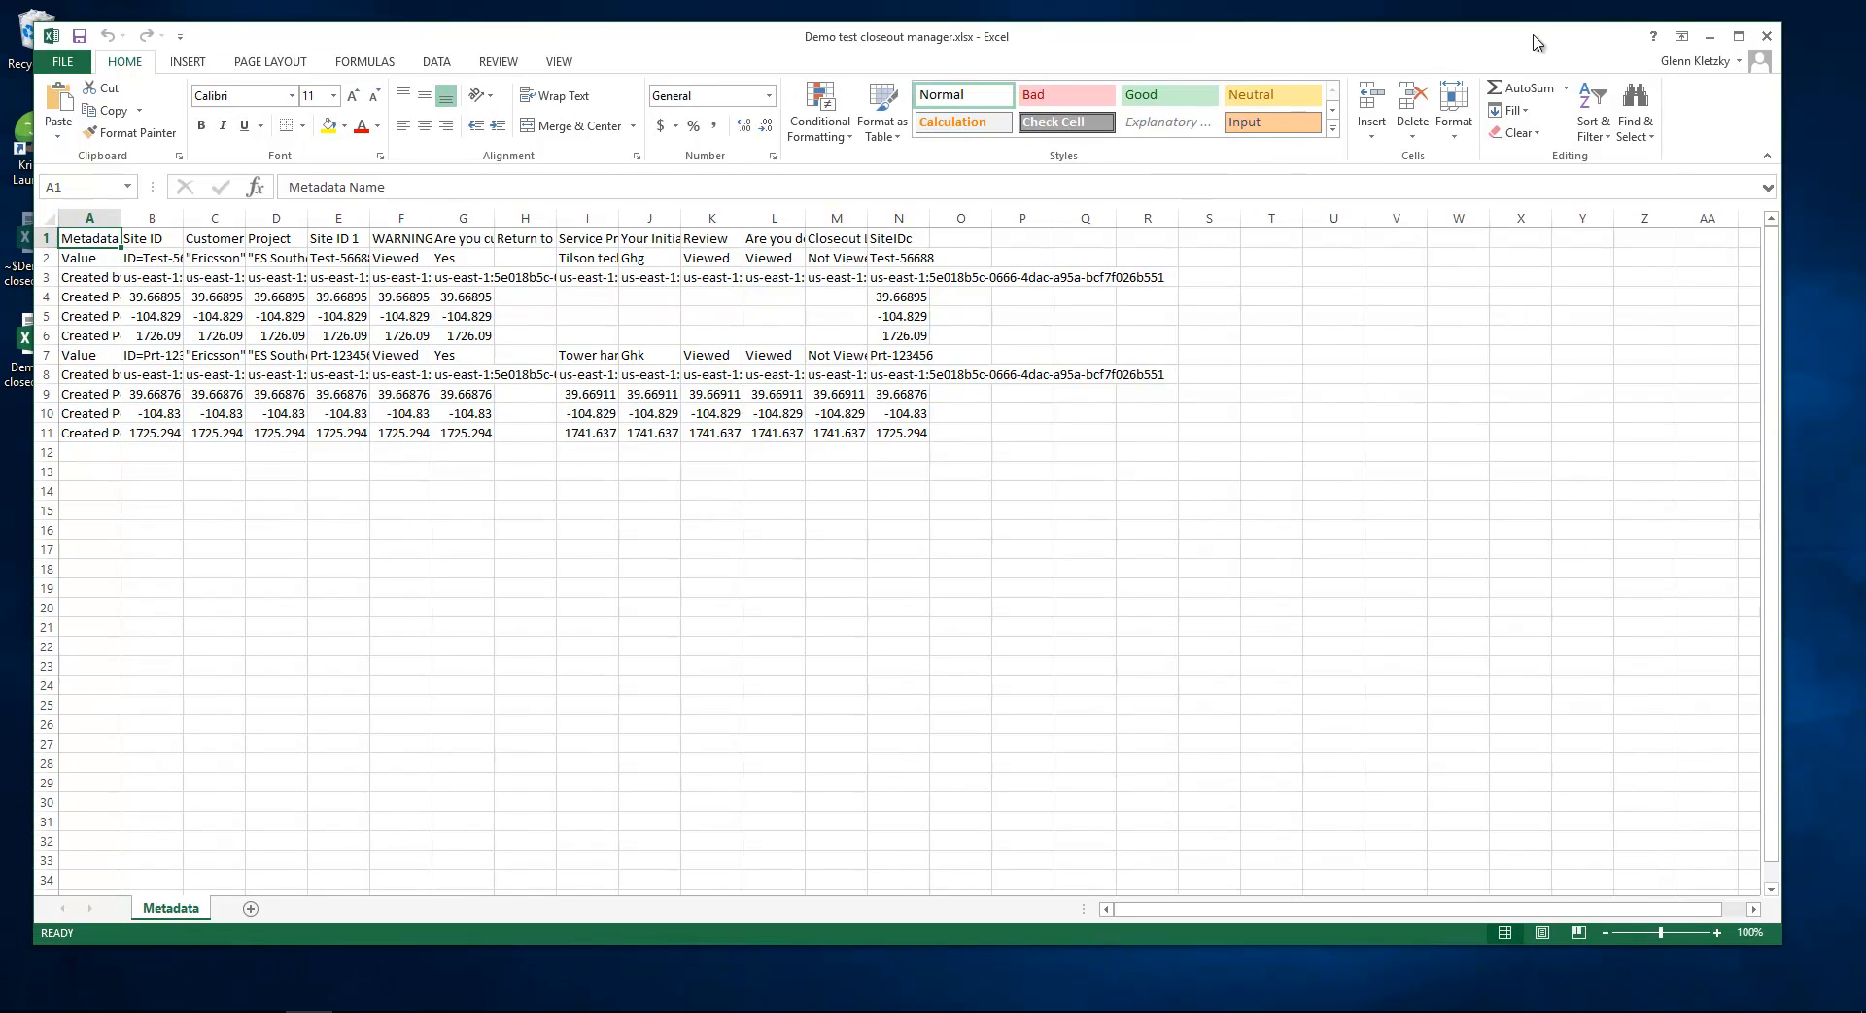
- Autofit the width of all columns in the Metadata sheet to their contents
click(46, 219)
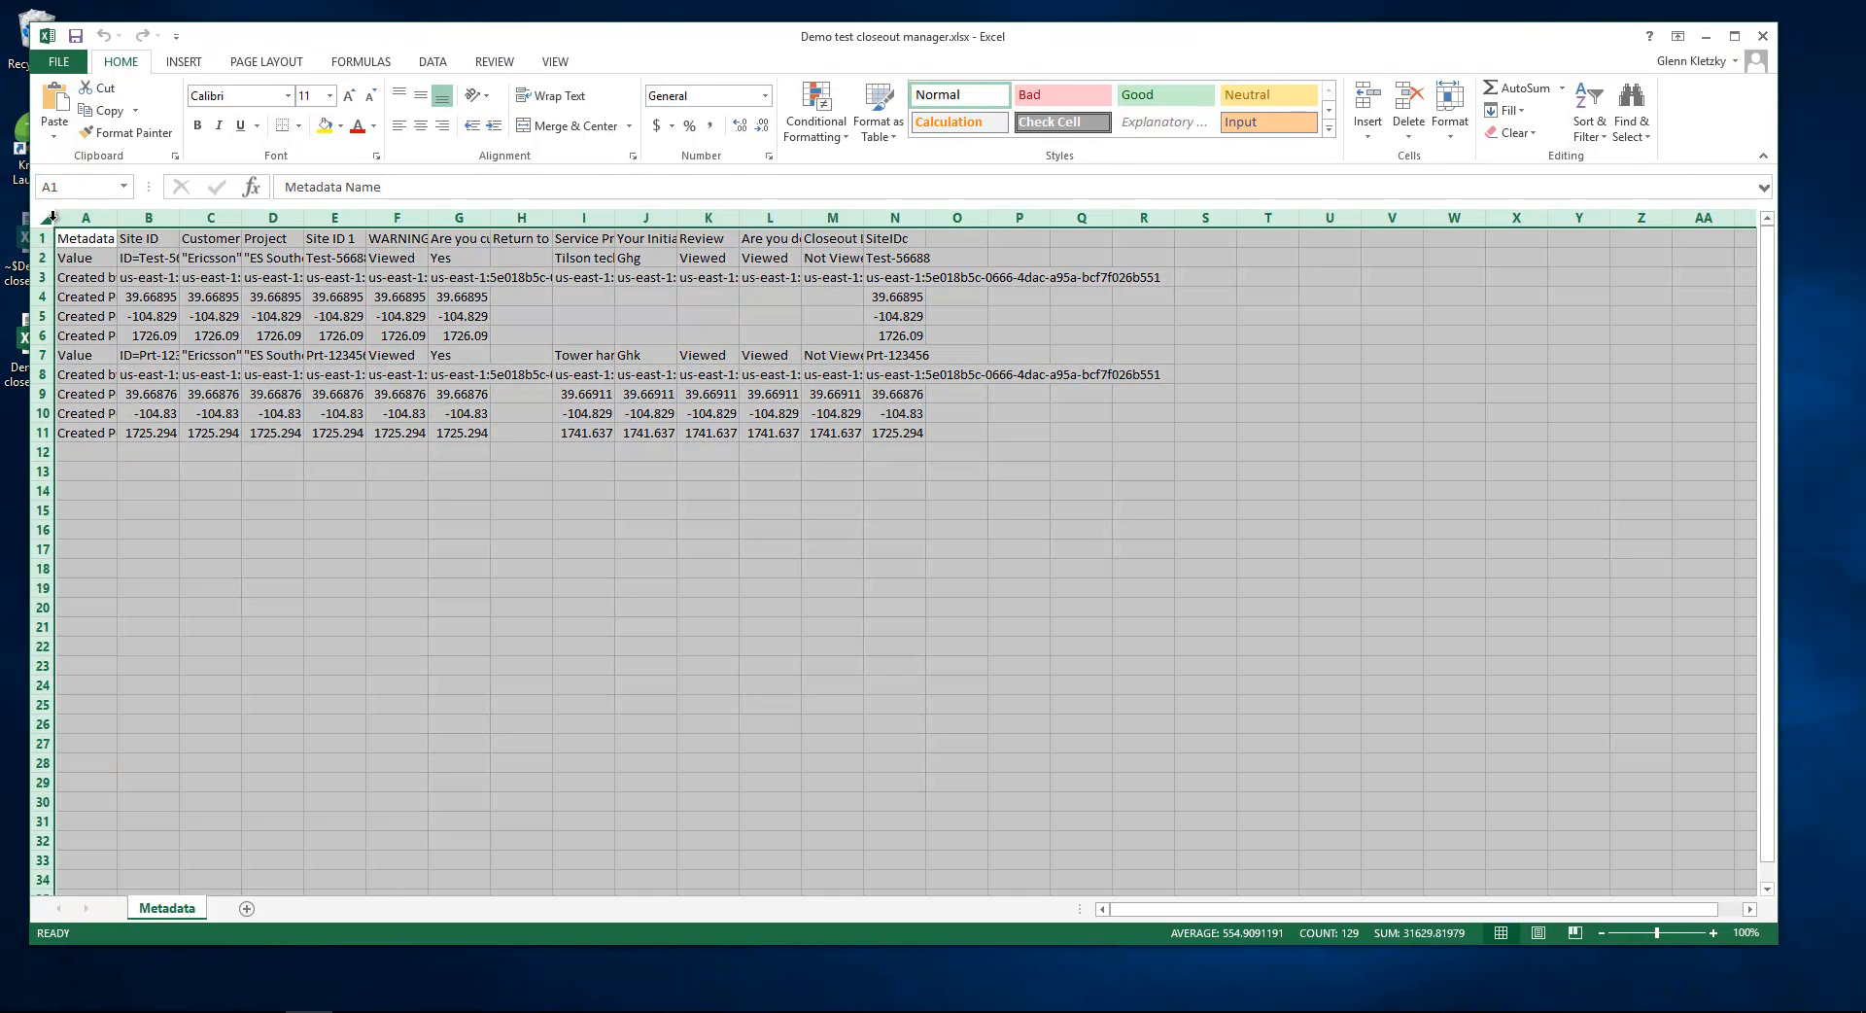
double_click(115, 219)
click(235, 625)
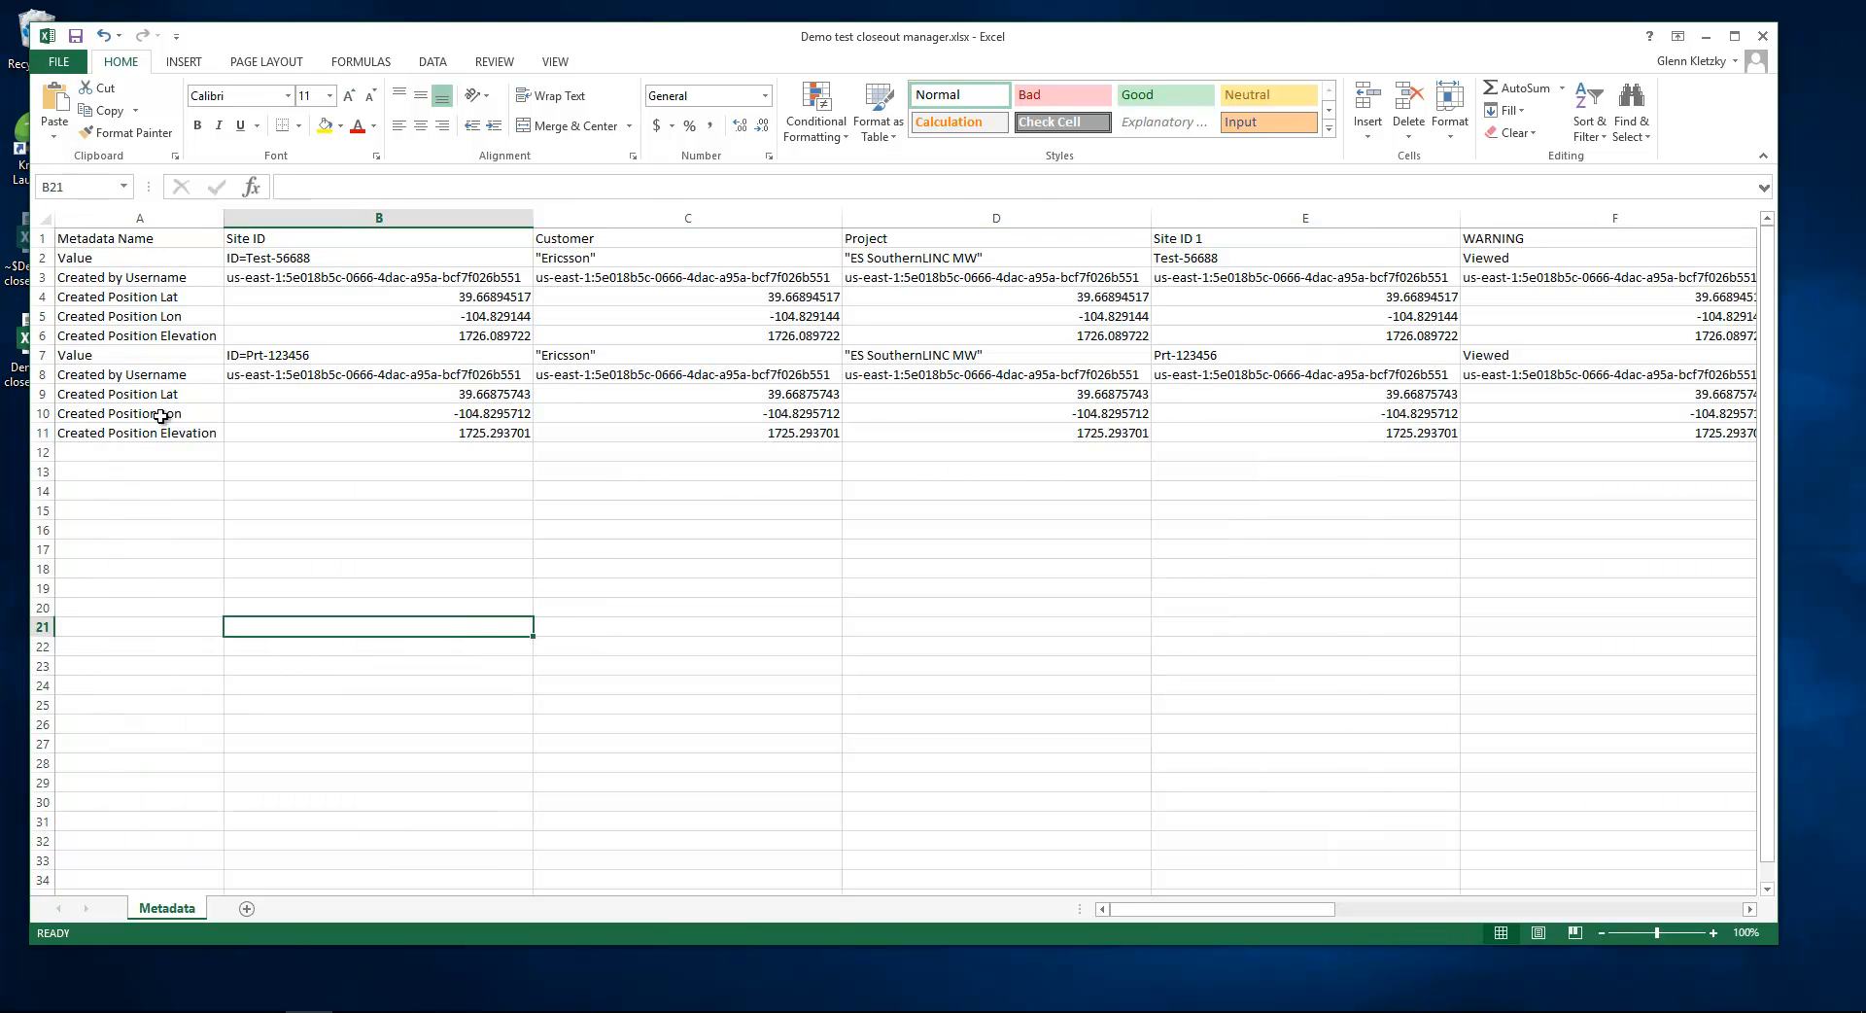
- Review the first record's Site ID value, creator username, and created position latitude, longitude and elevation
click(258, 263)
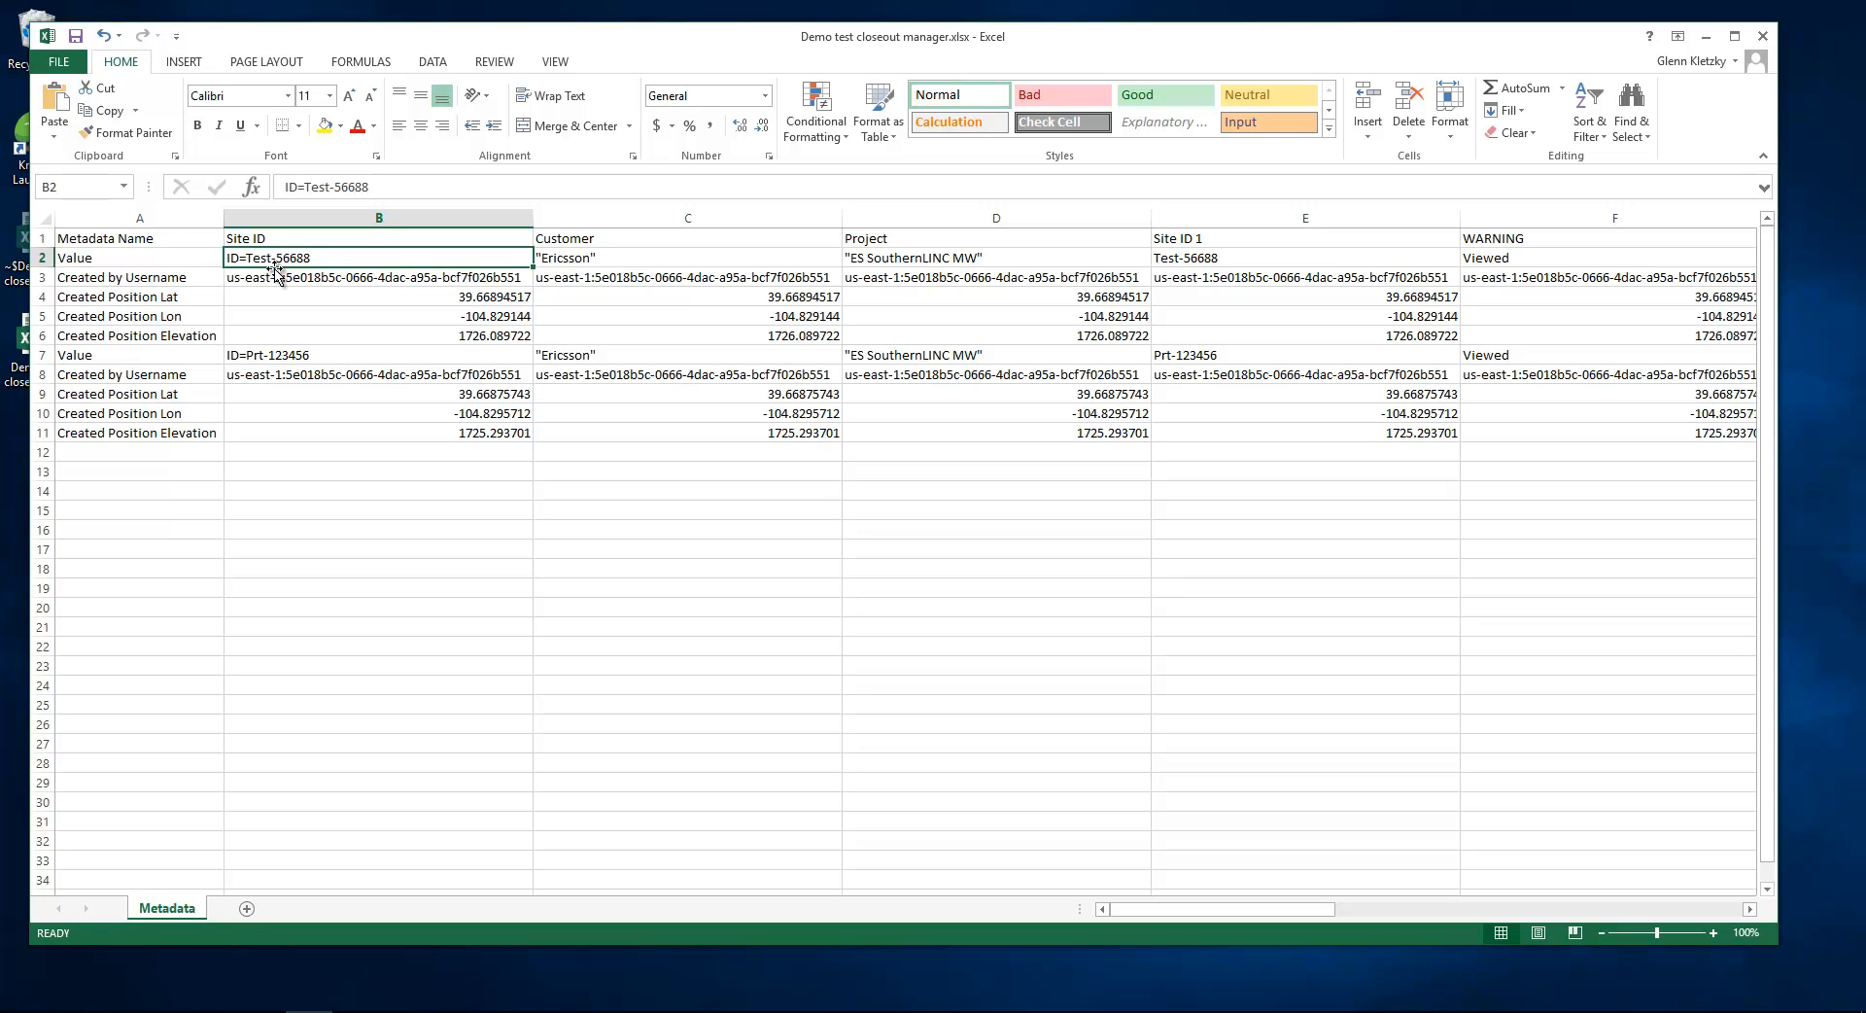
click(341, 279)
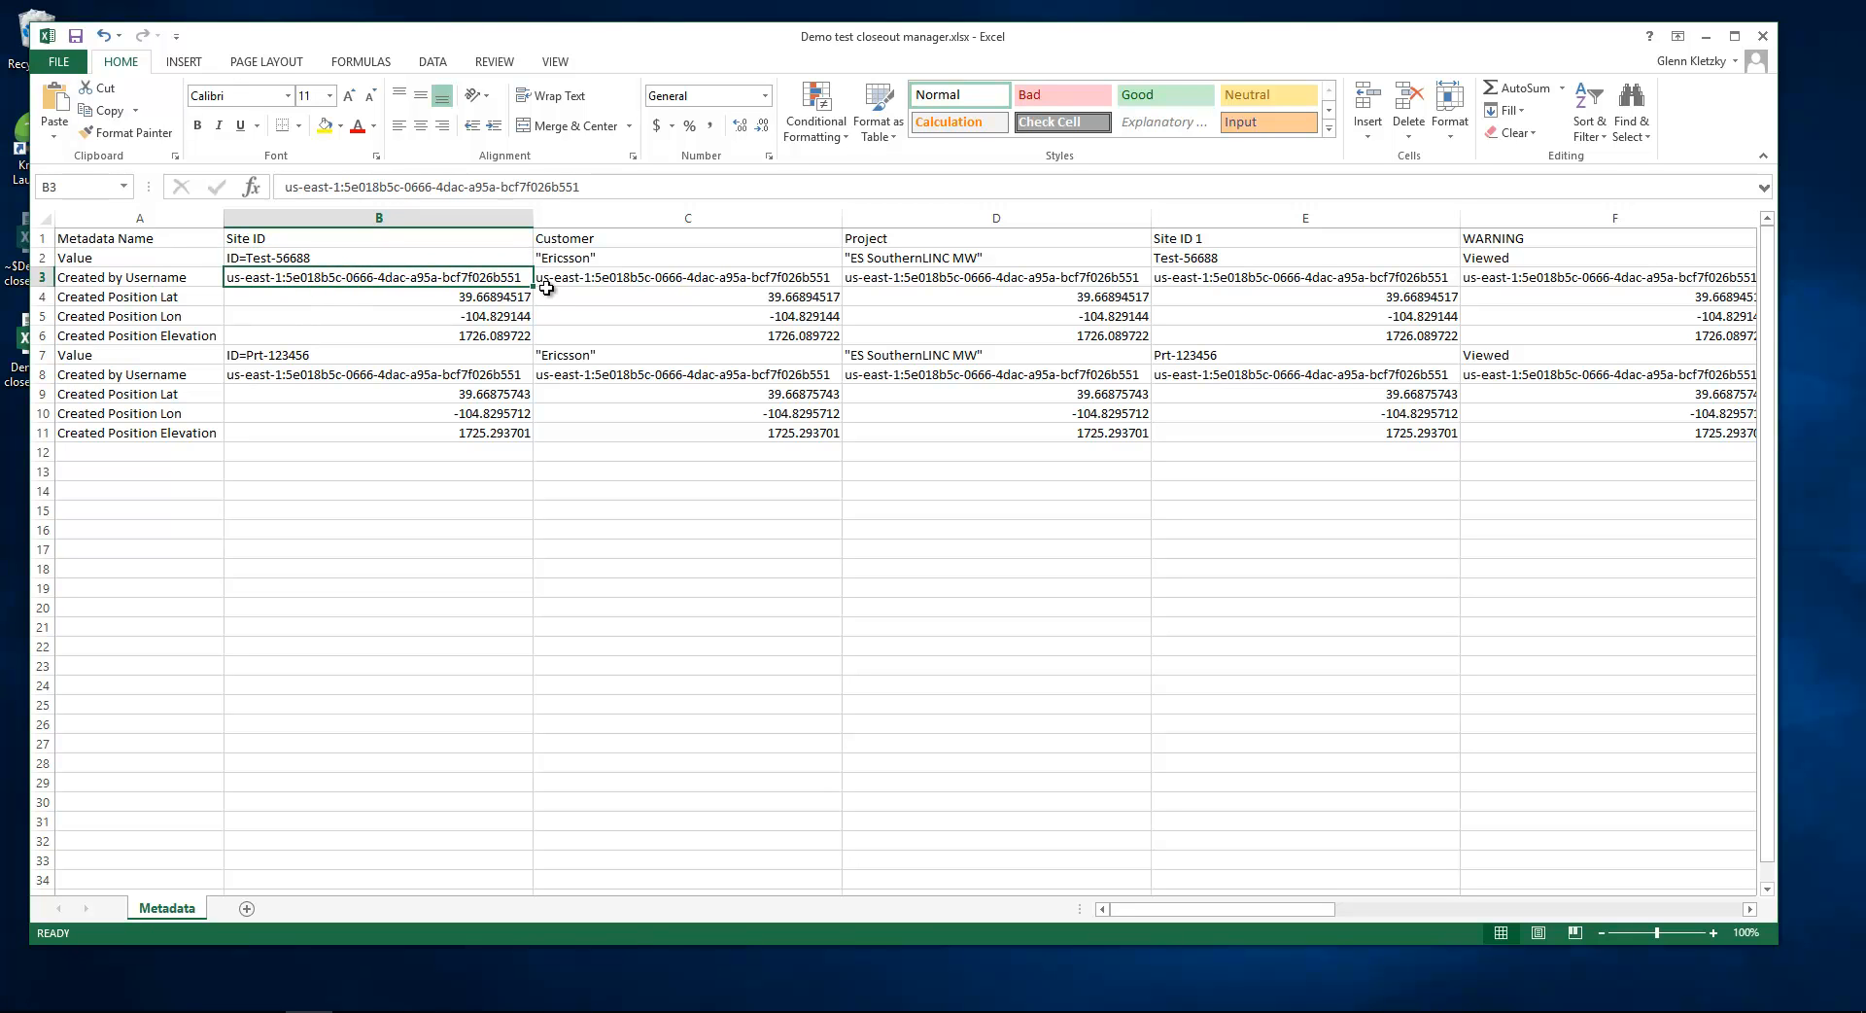
click(501, 301)
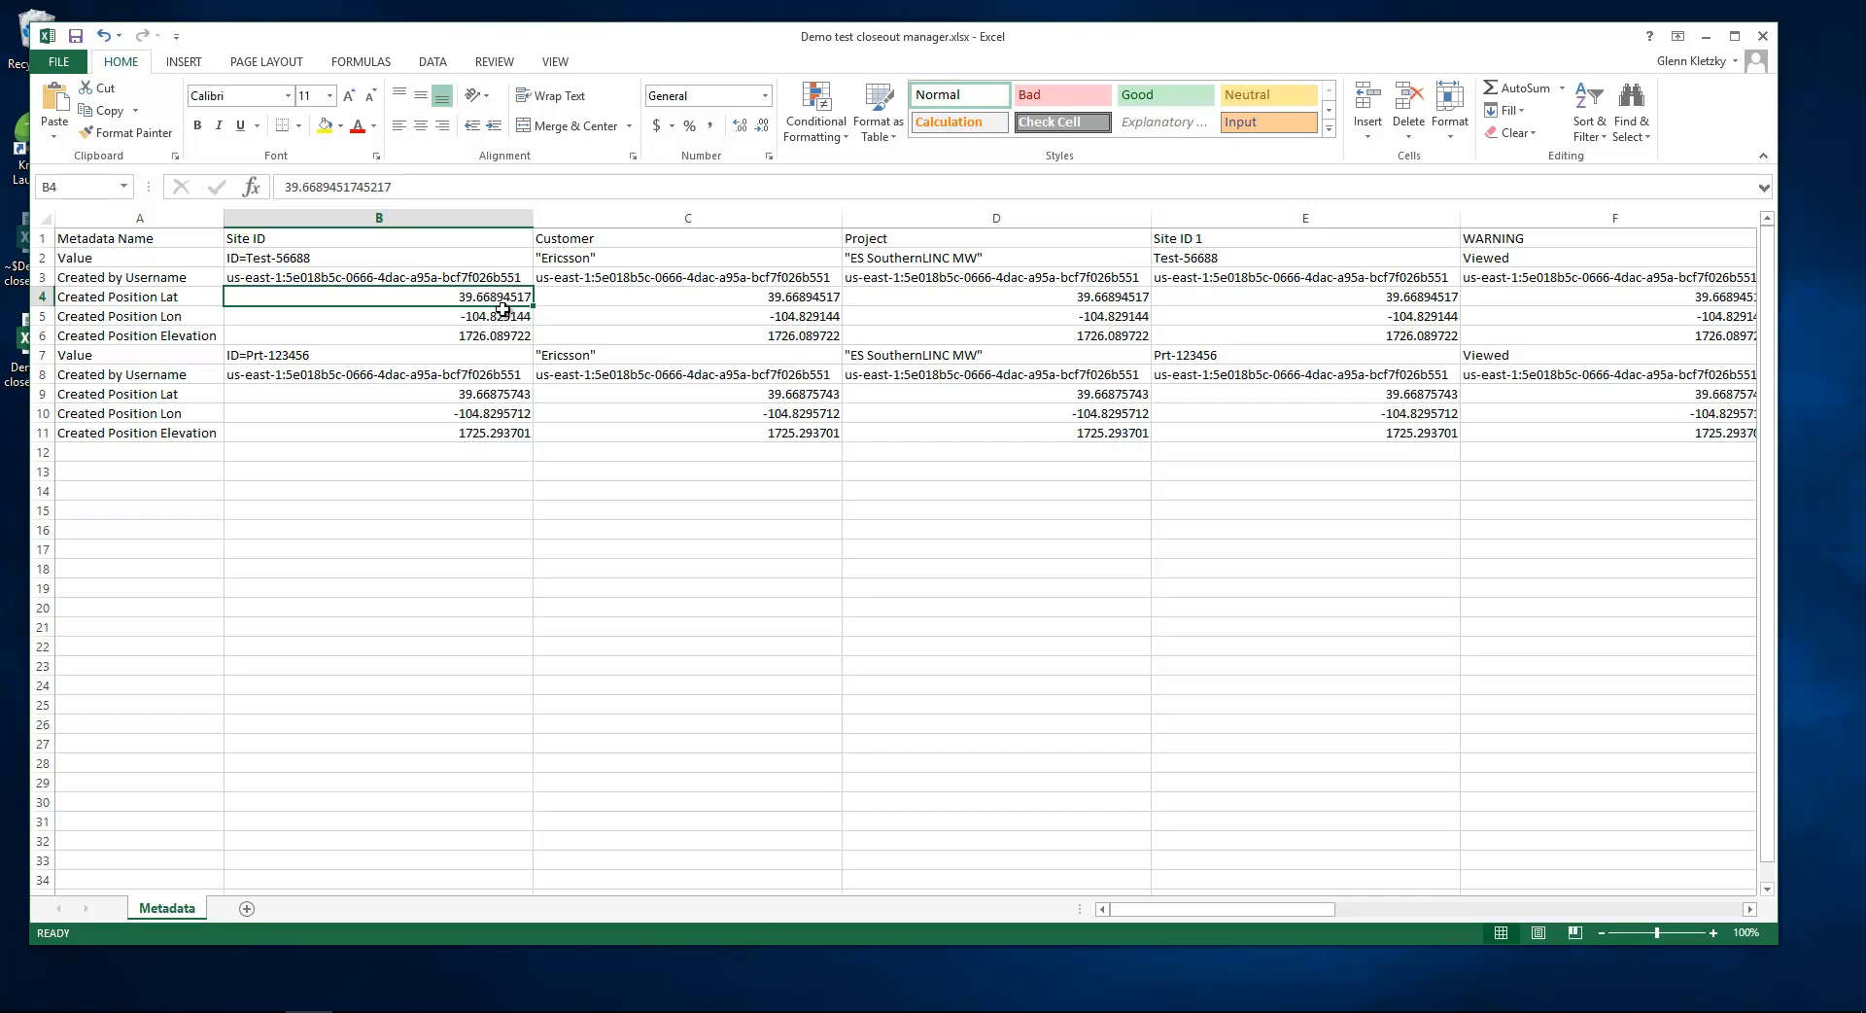
click(499, 317)
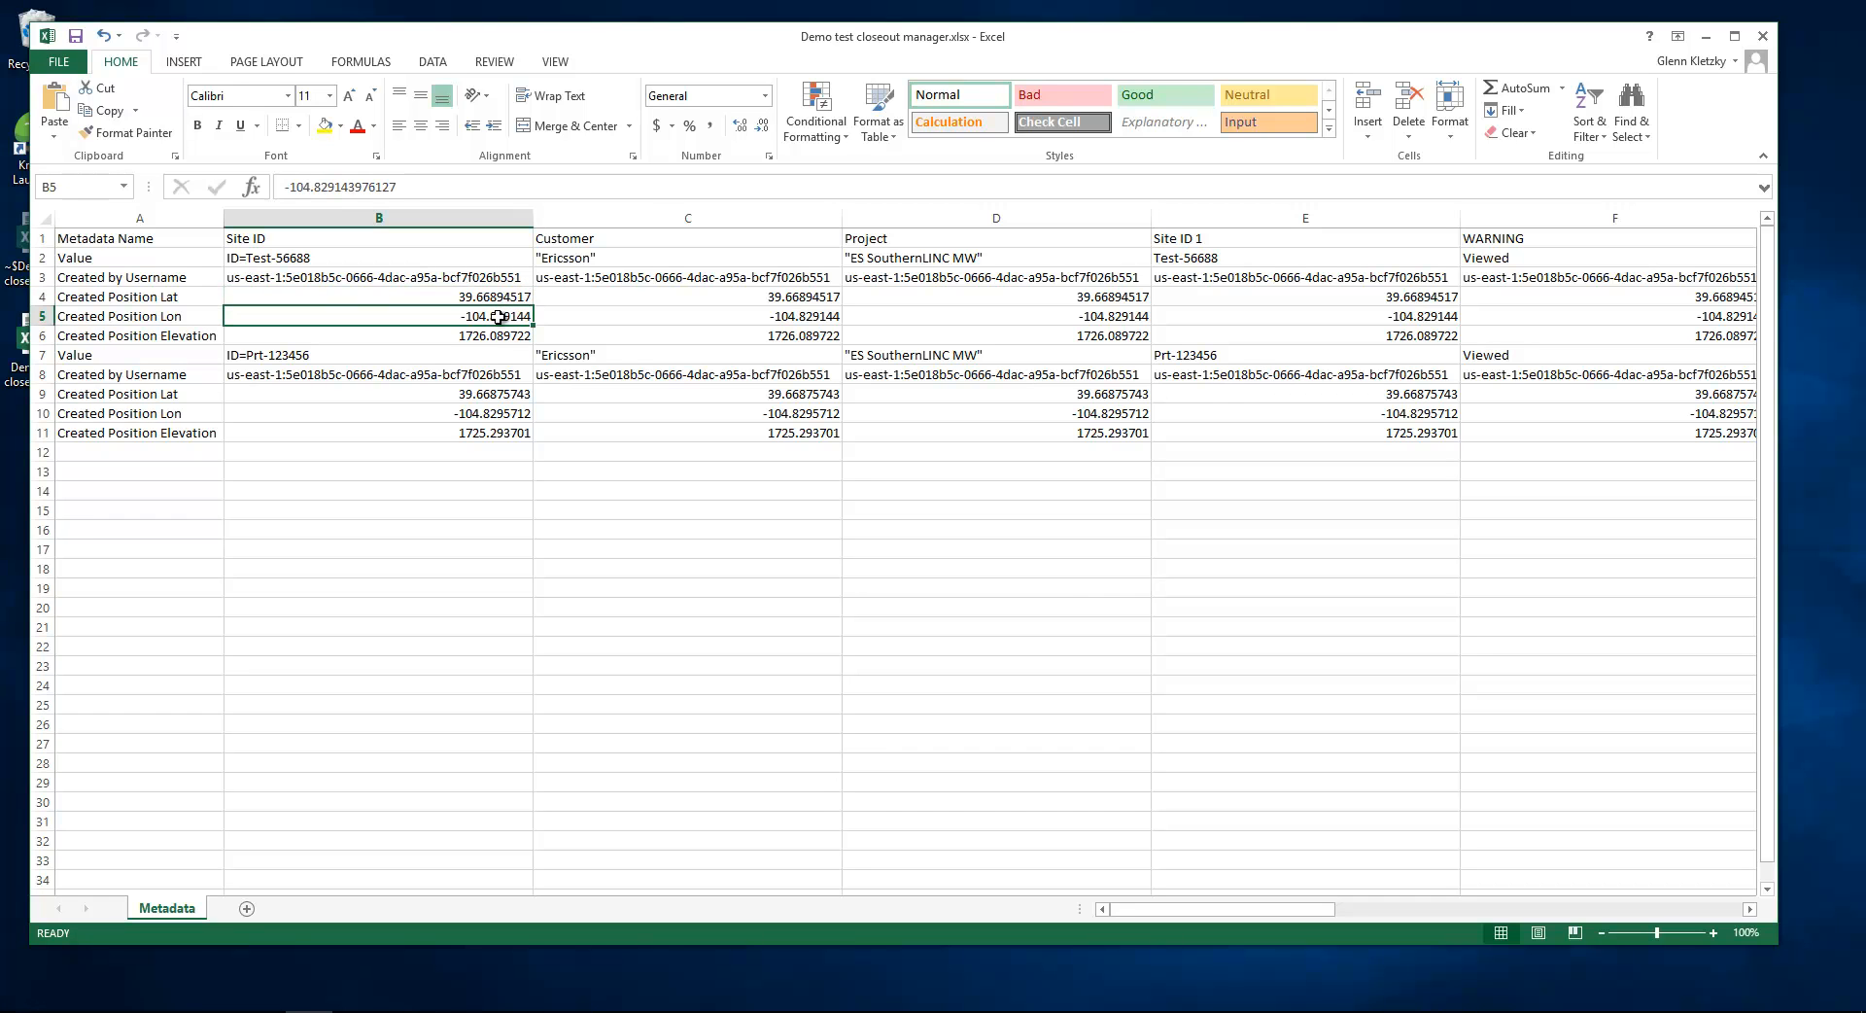
click(497, 340)
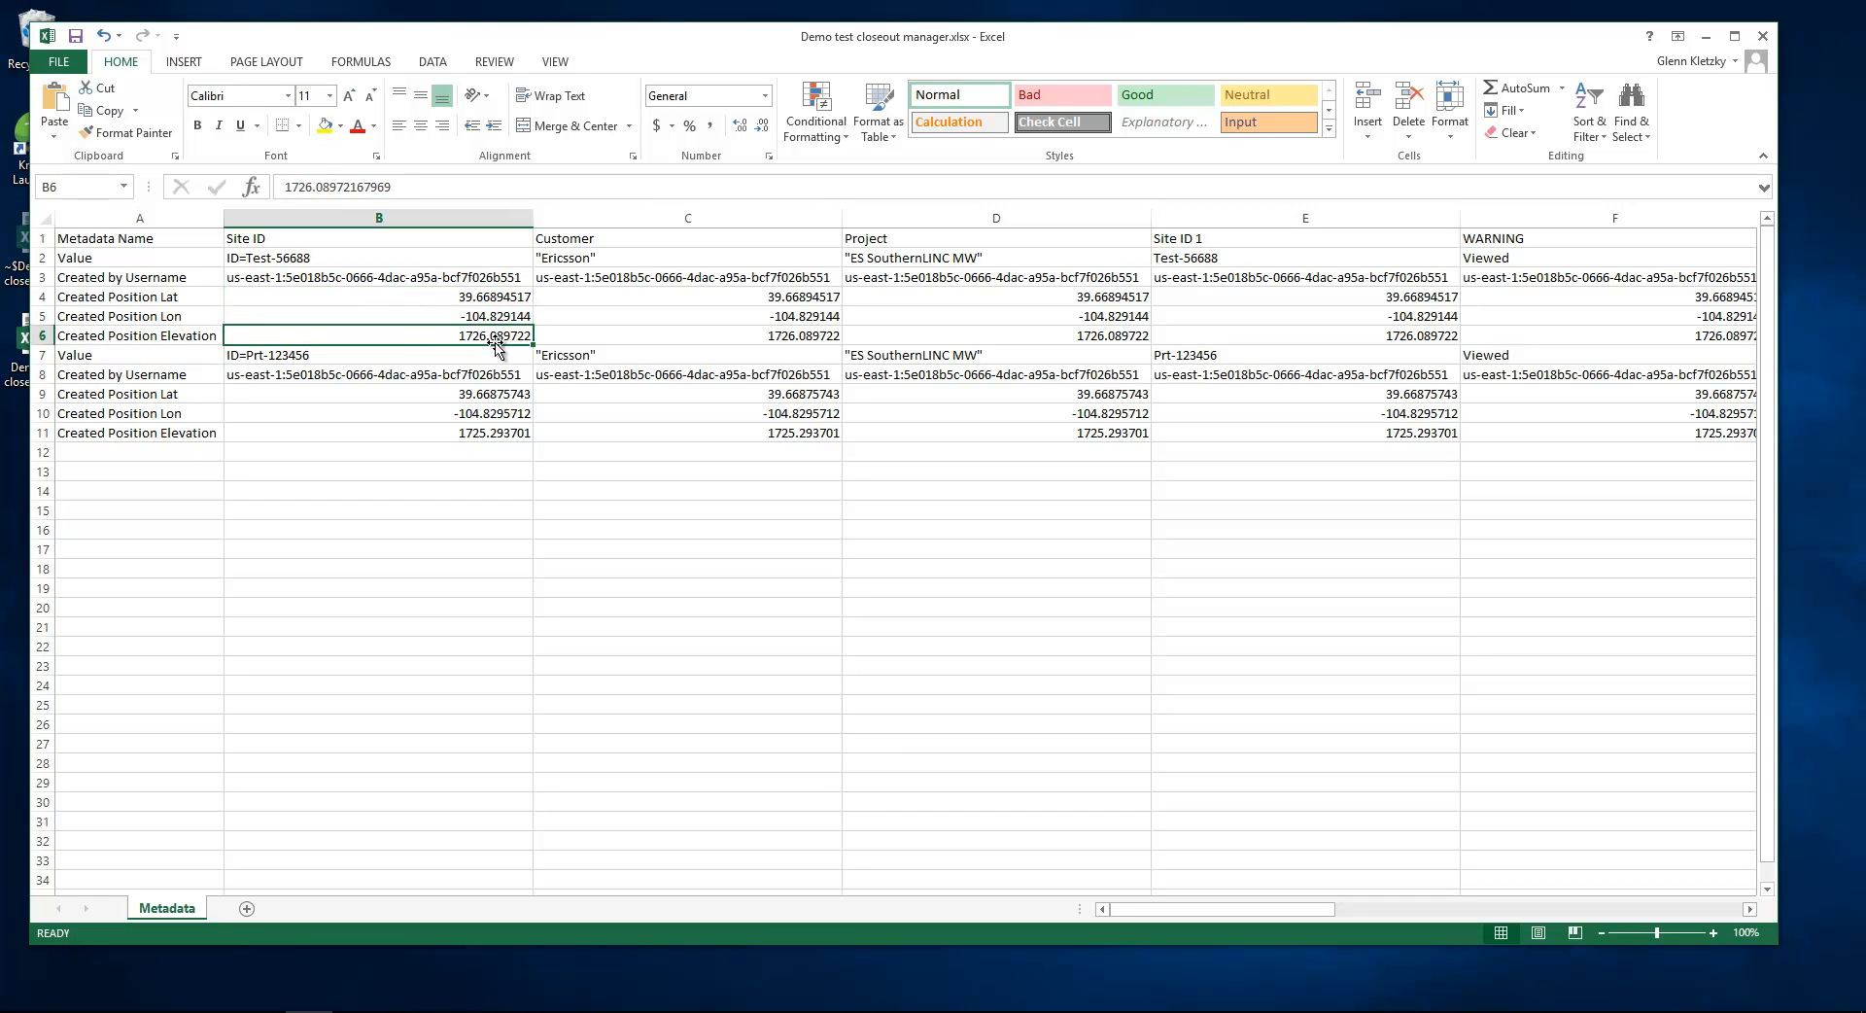
- Insert a blank row above row 7 to separate the two site records
click(45, 356)
right_click(45, 356)
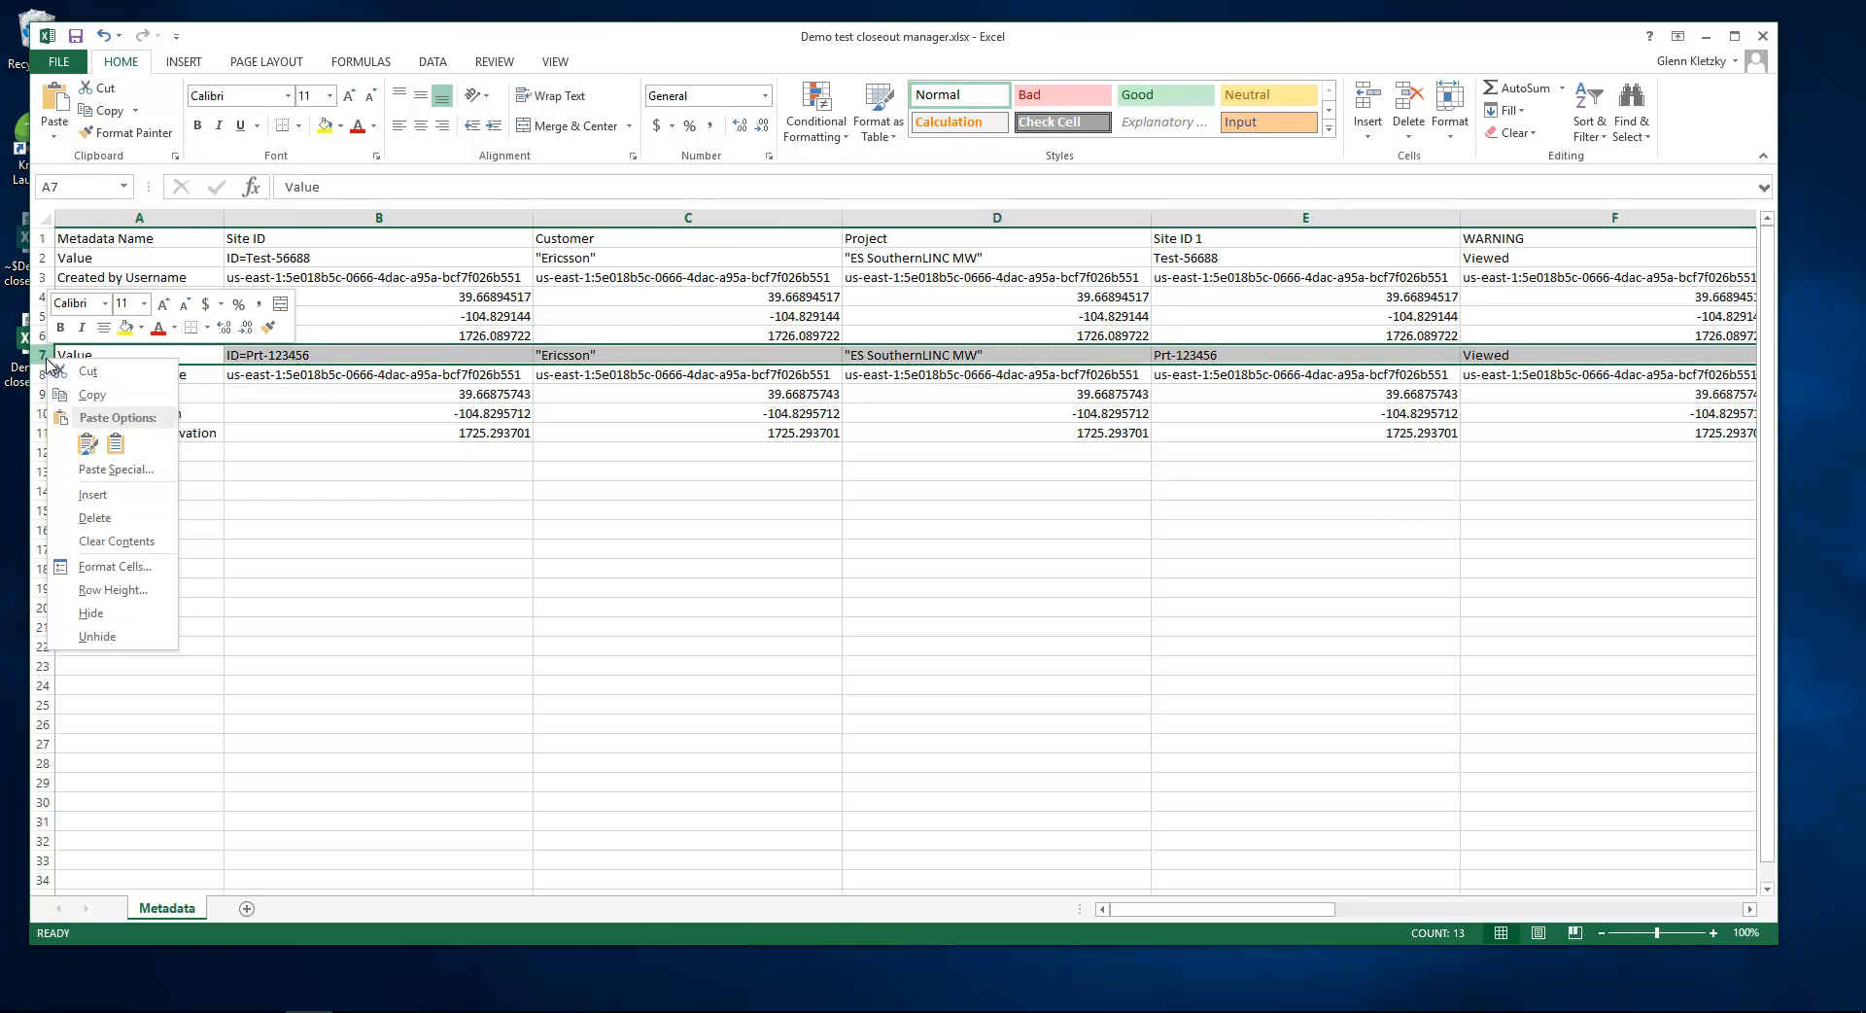
click(96, 495)
click(292, 548)
- Compare the two records' Value rows and check the first record's Site ID 1 latitude, longitude and elevation
click(82, 255)
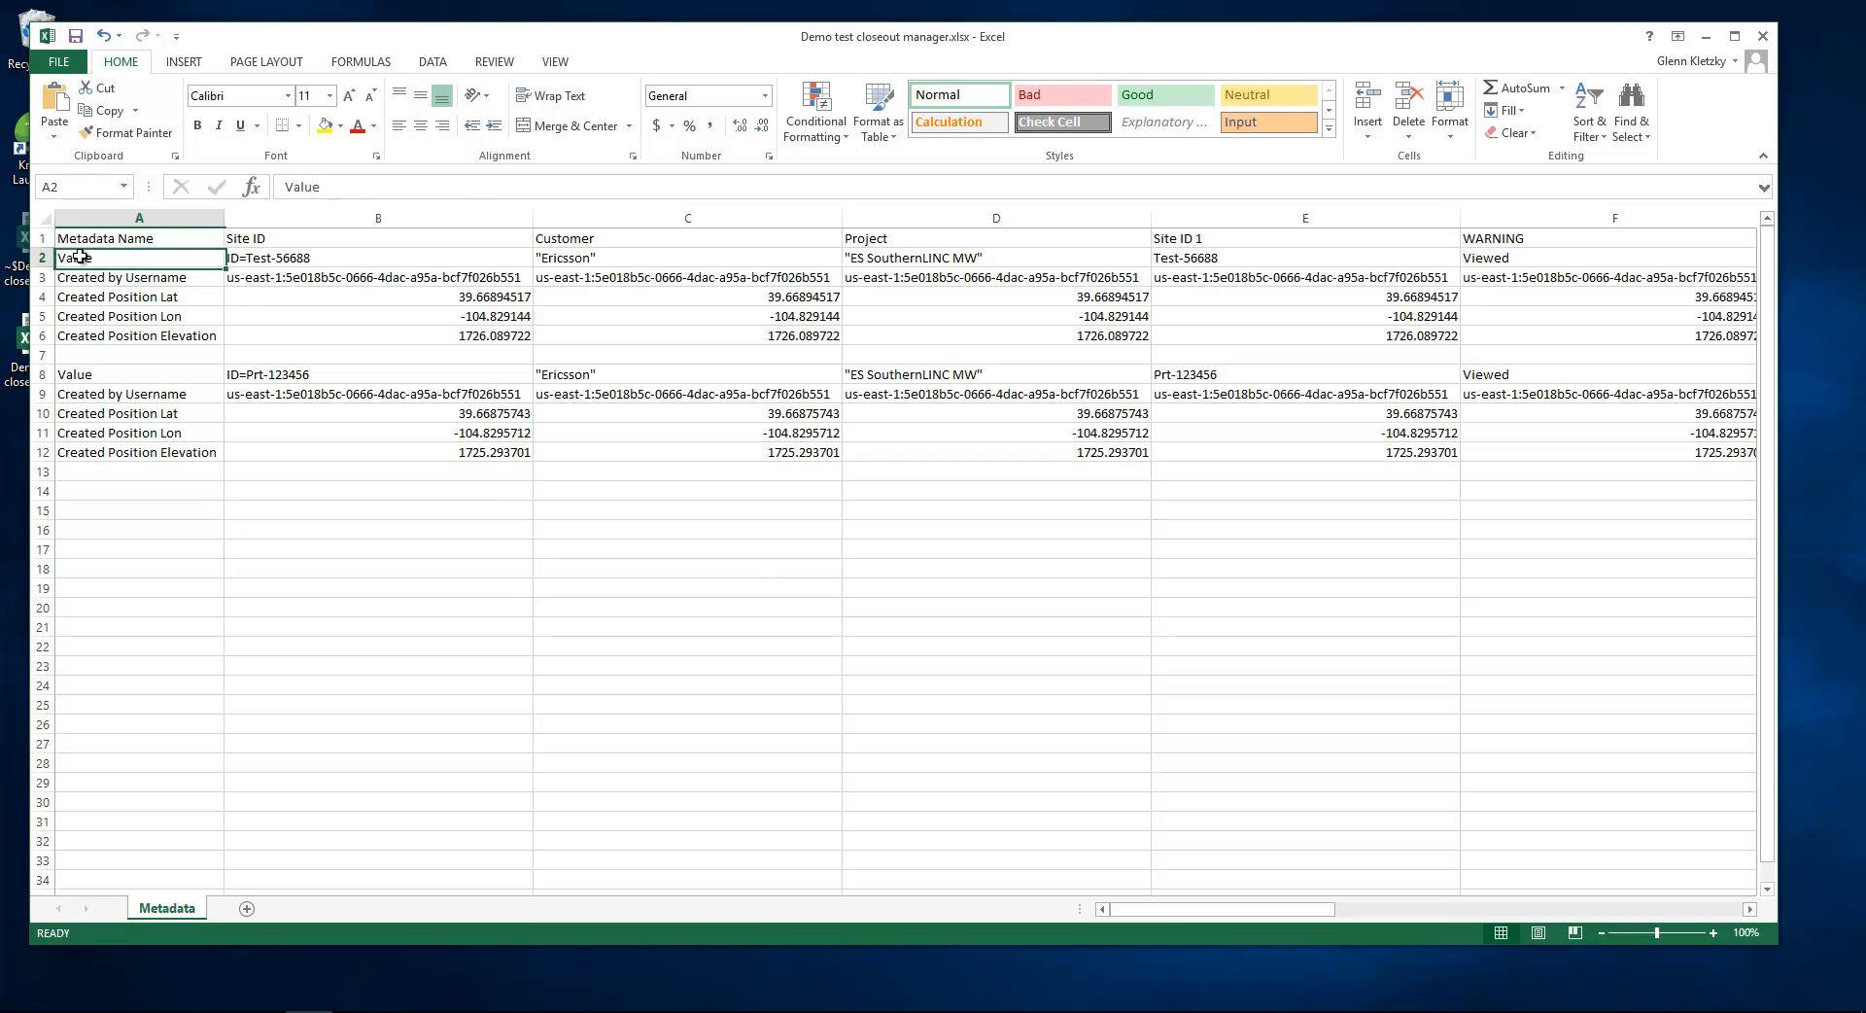
click(76, 374)
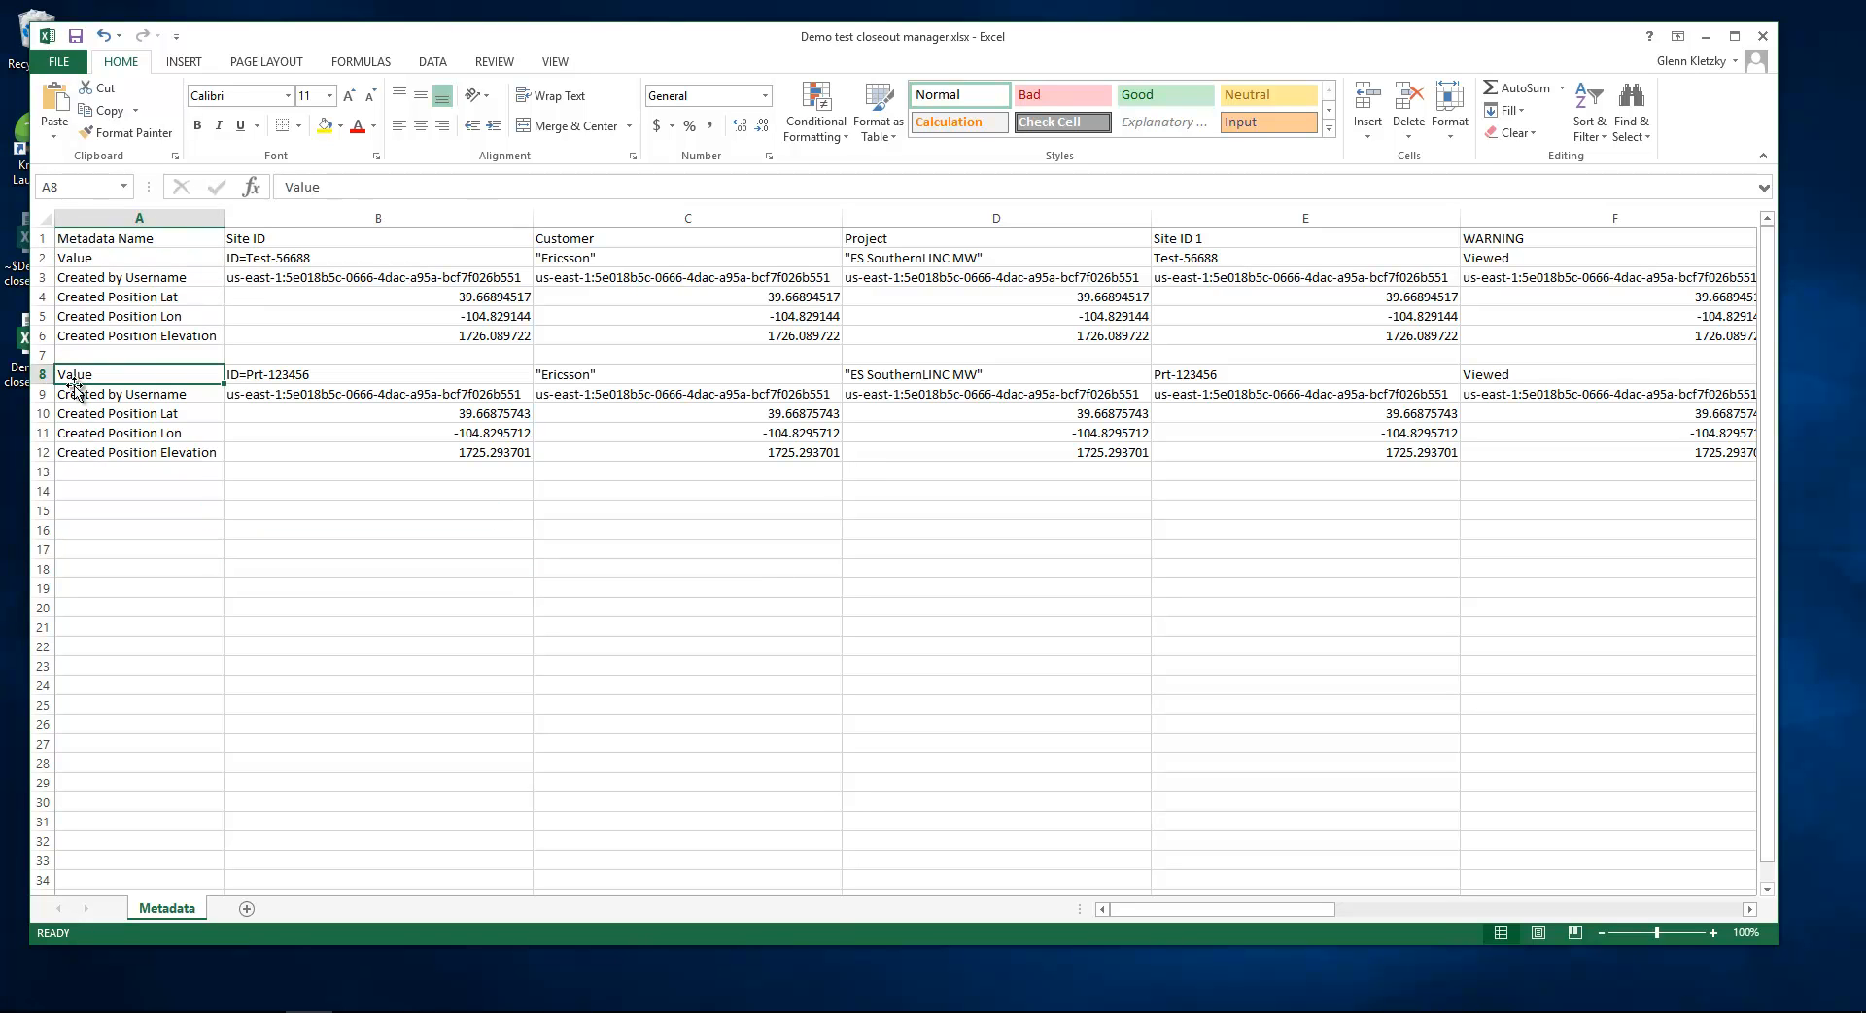
click(44, 375)
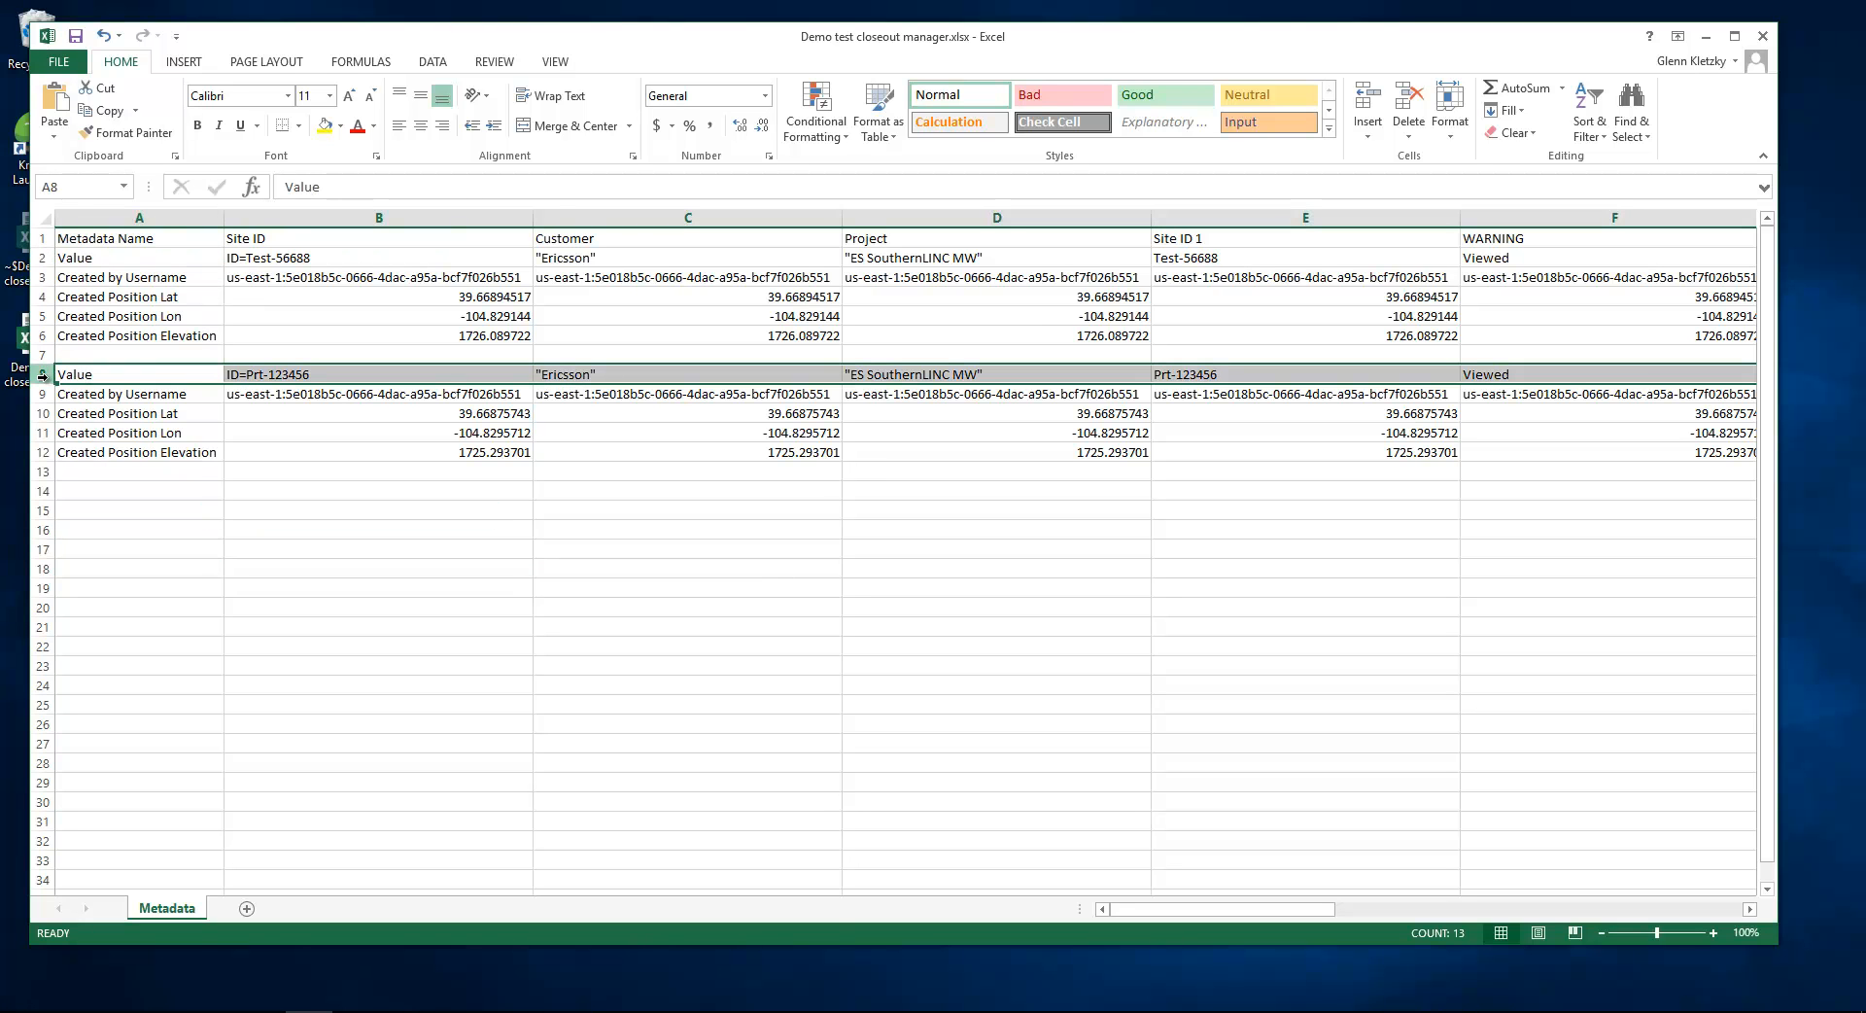
click(43, 258)
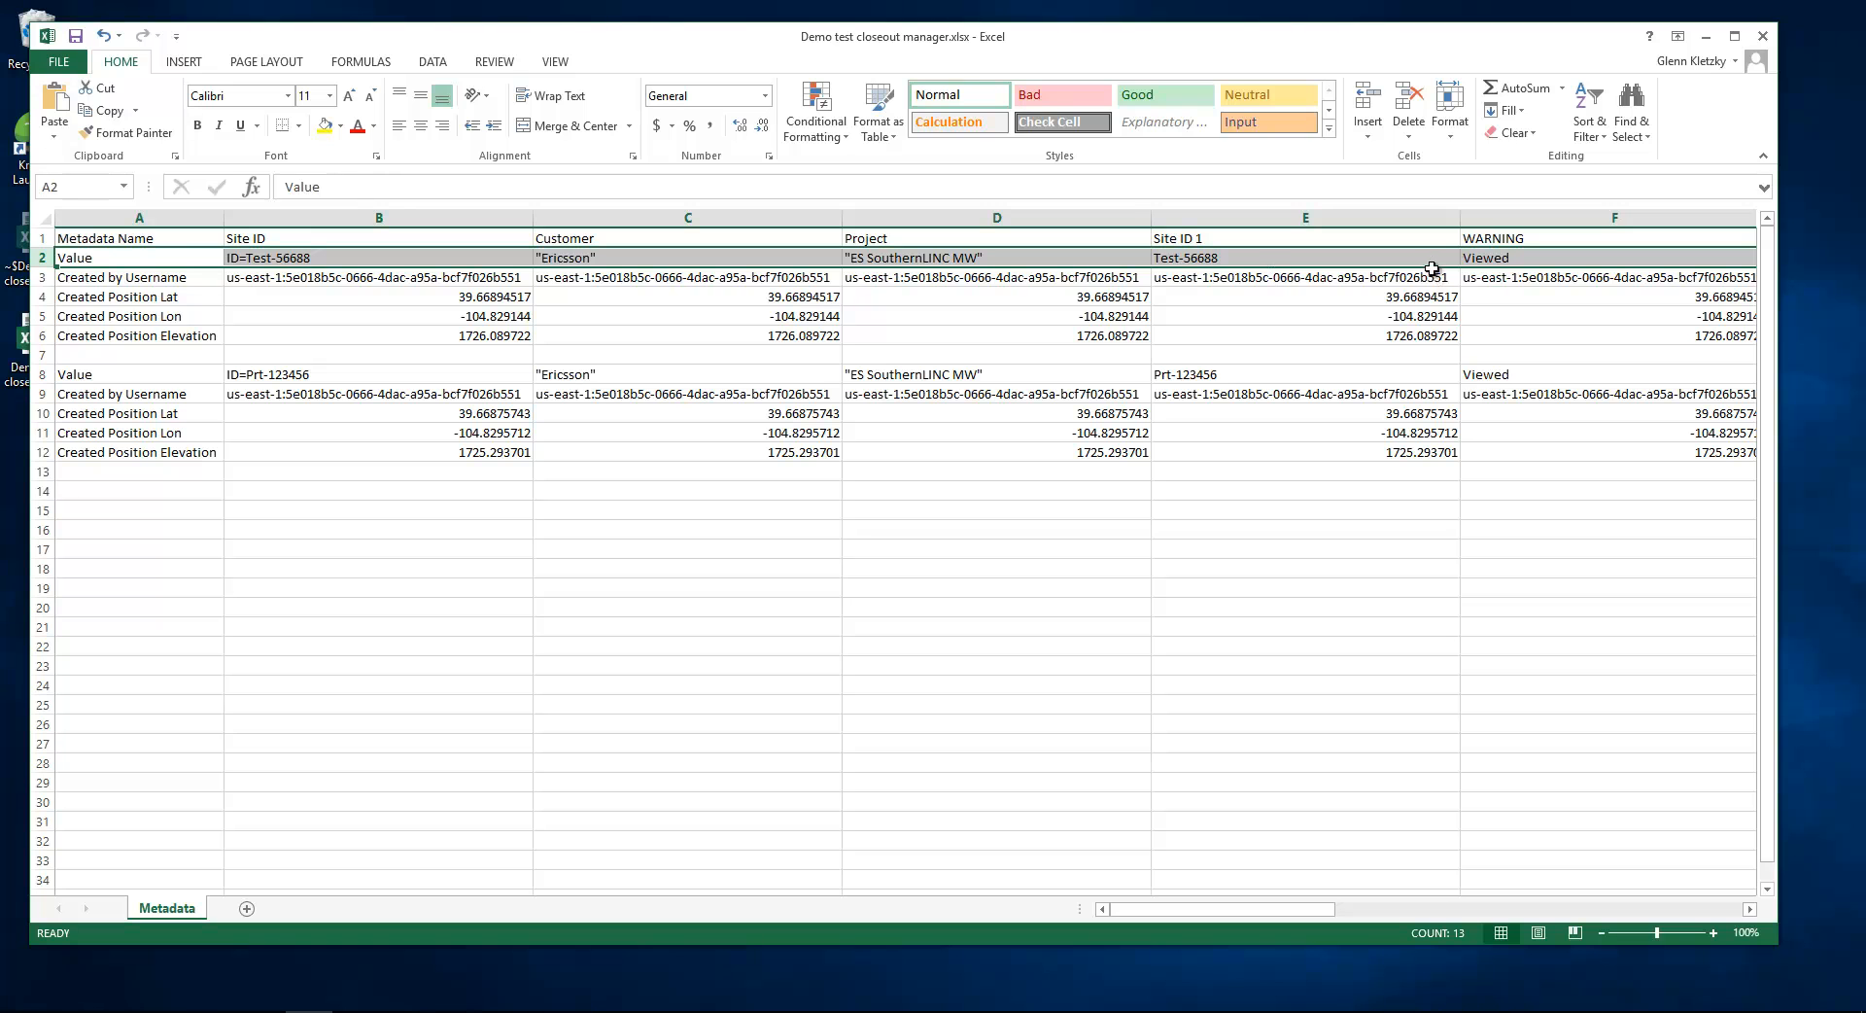
click(1416, 297)
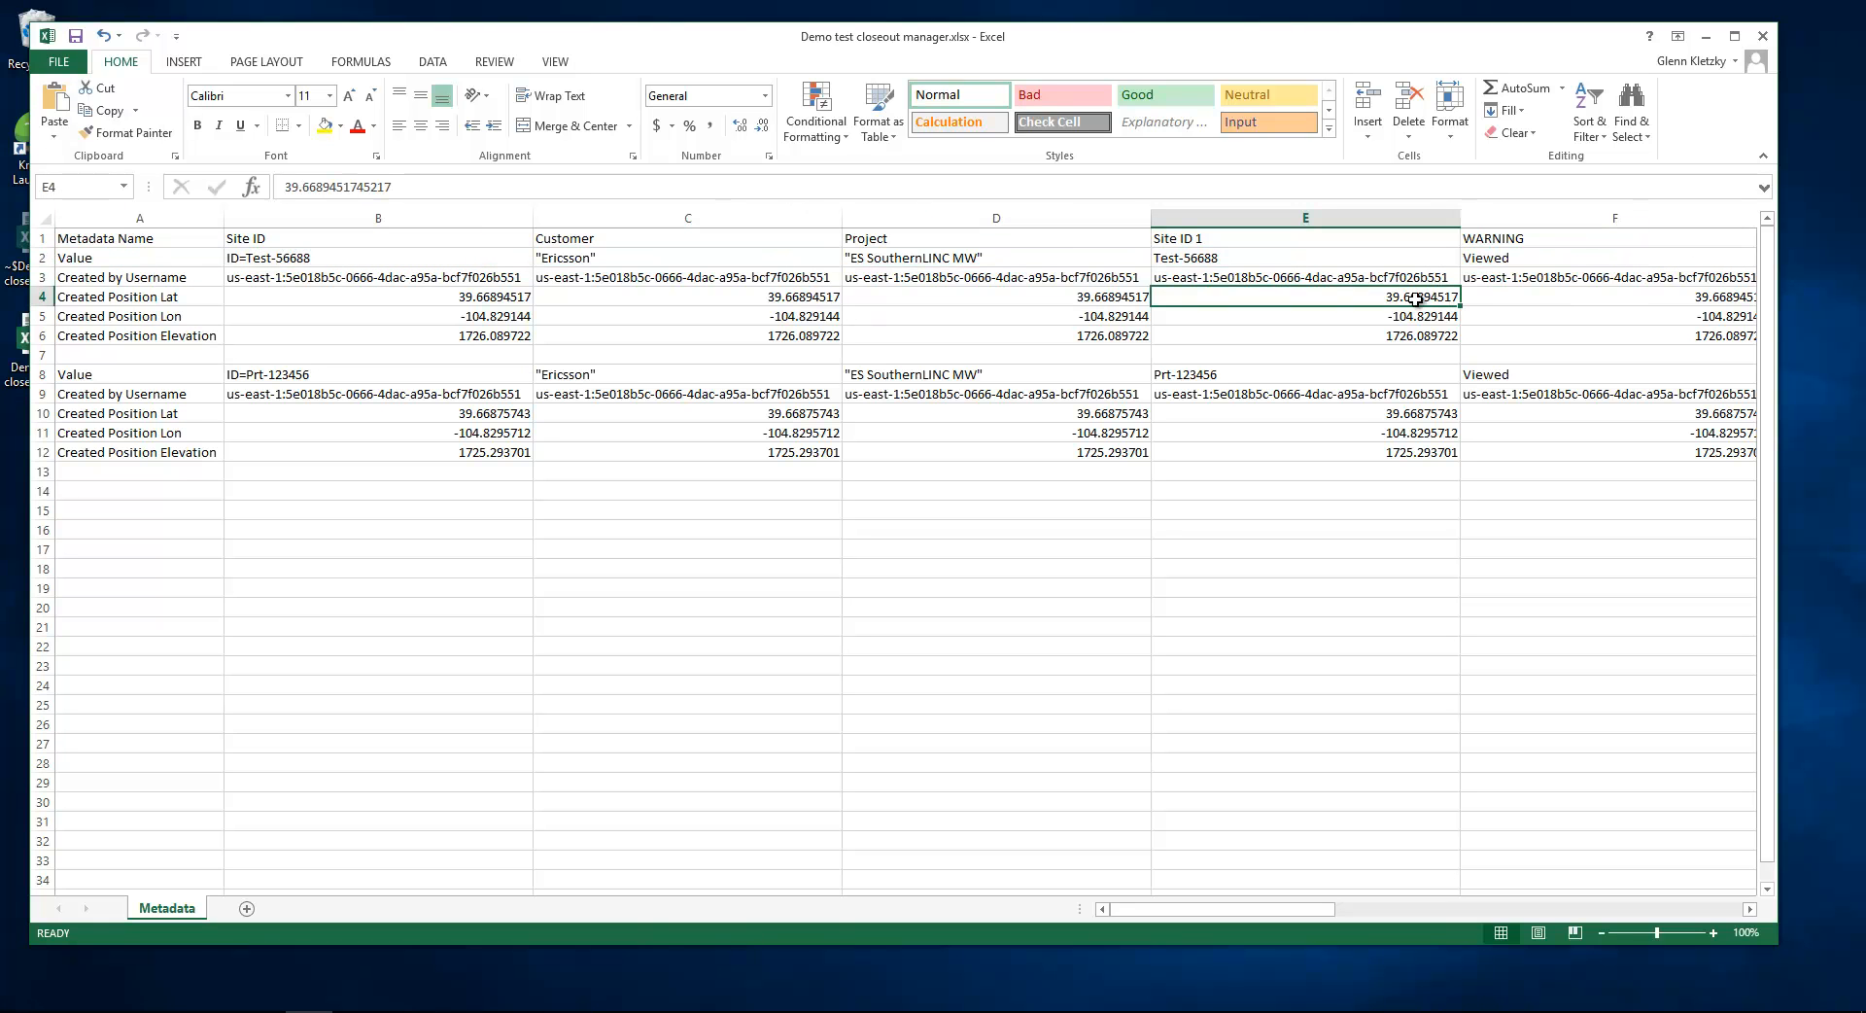
click(1415, 317)
click(1410, 338)
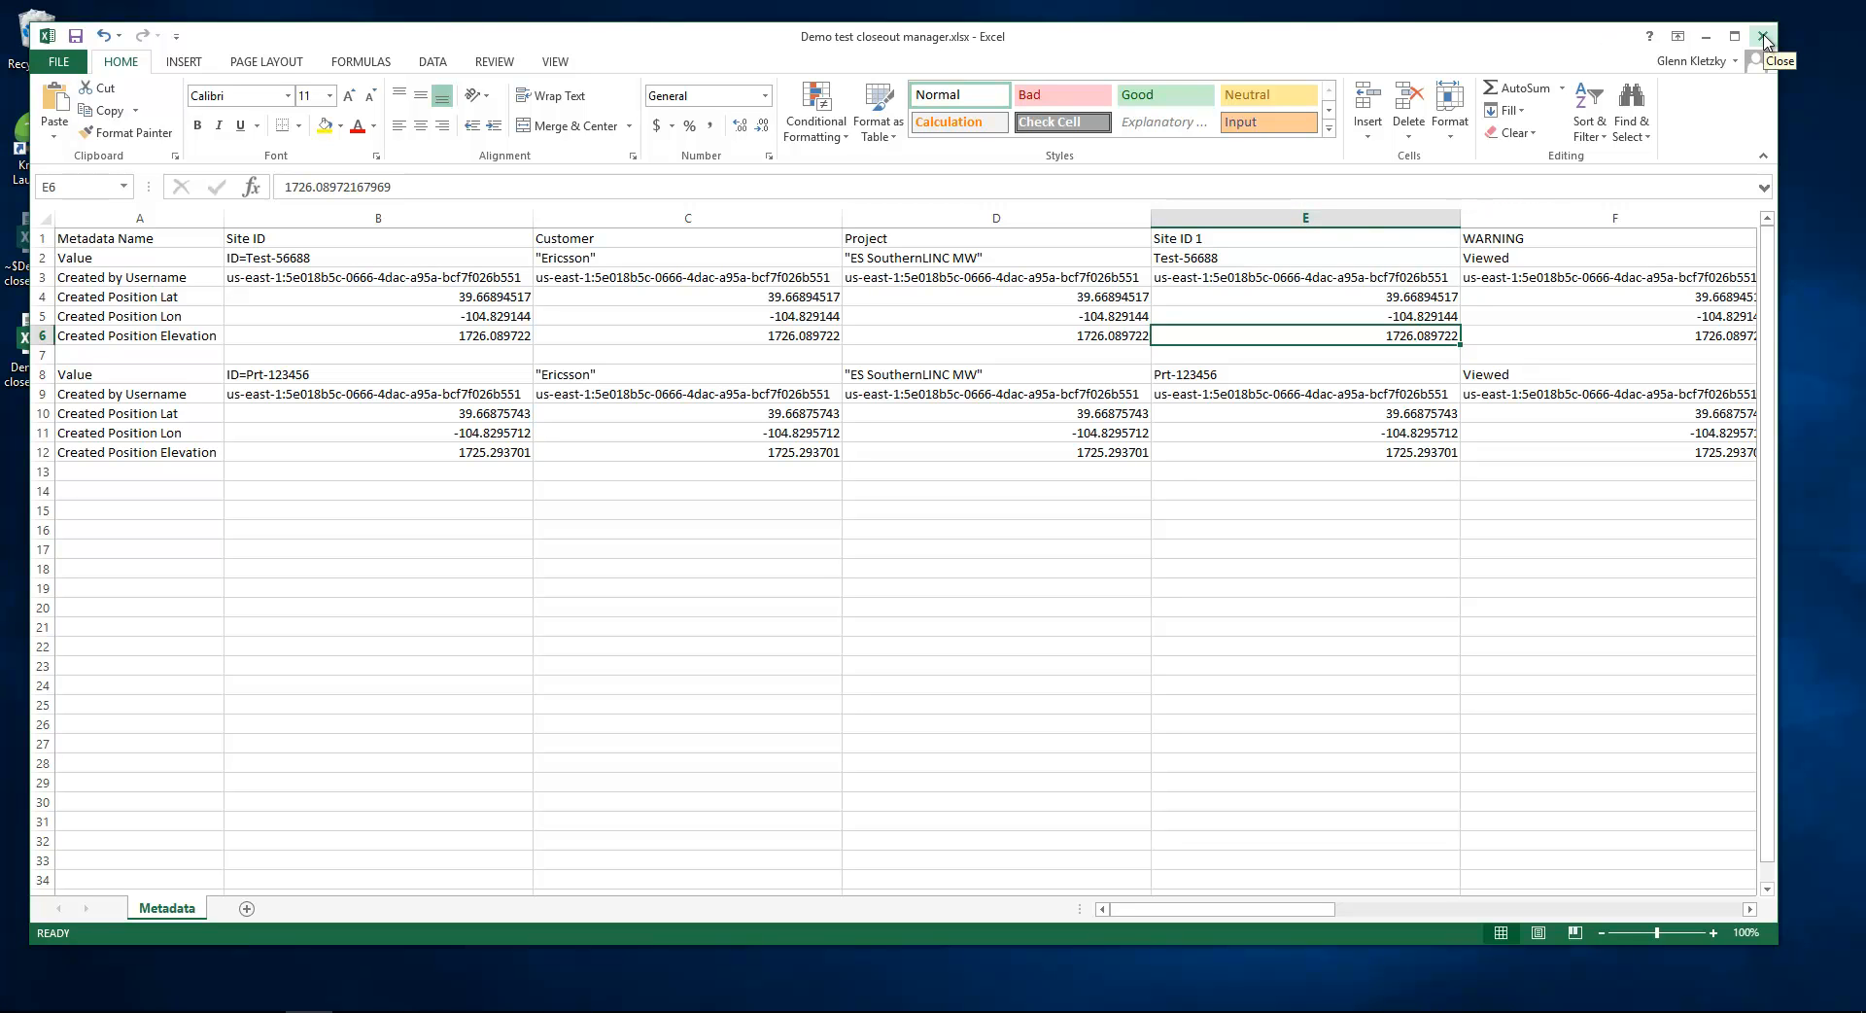
- Check the remaining metadata columns through SiteIDc, close the workbook, and switch back to Data Explorer
drag(1194, 909, 1699, 908)
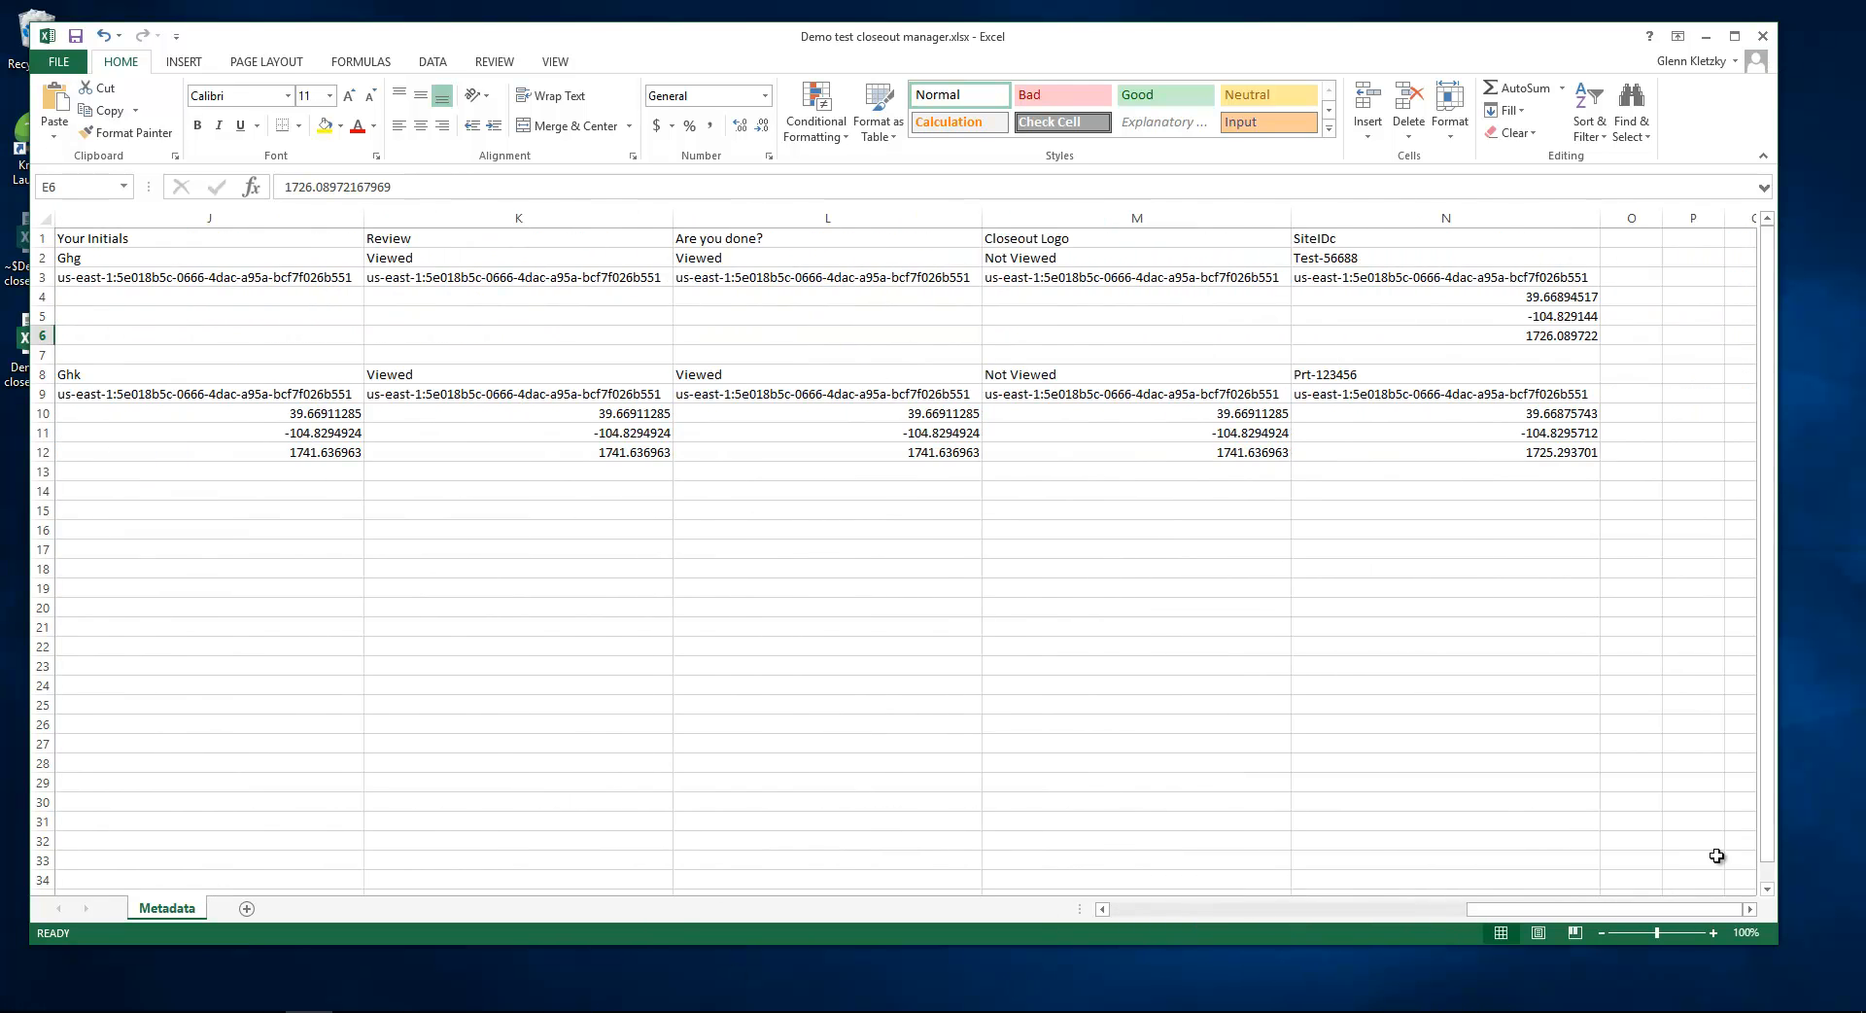
click(1762, 36)
click(923, 544)
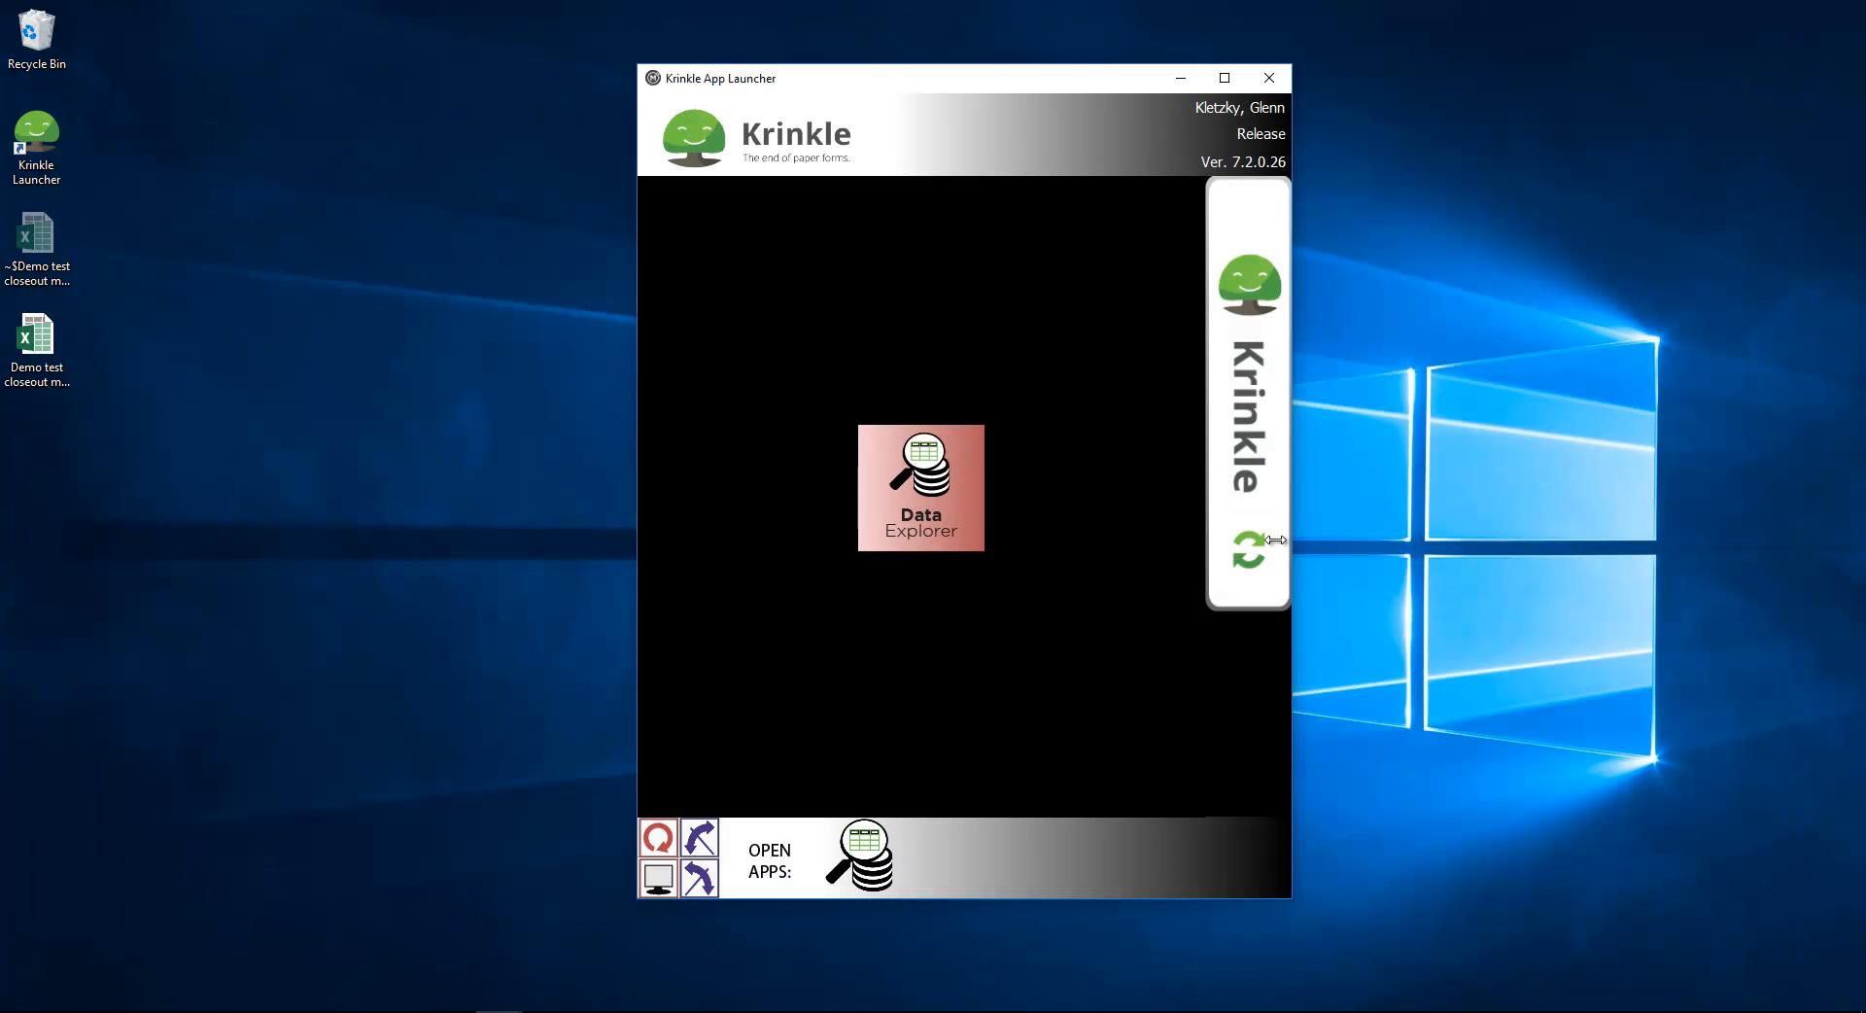
click(928, 486)
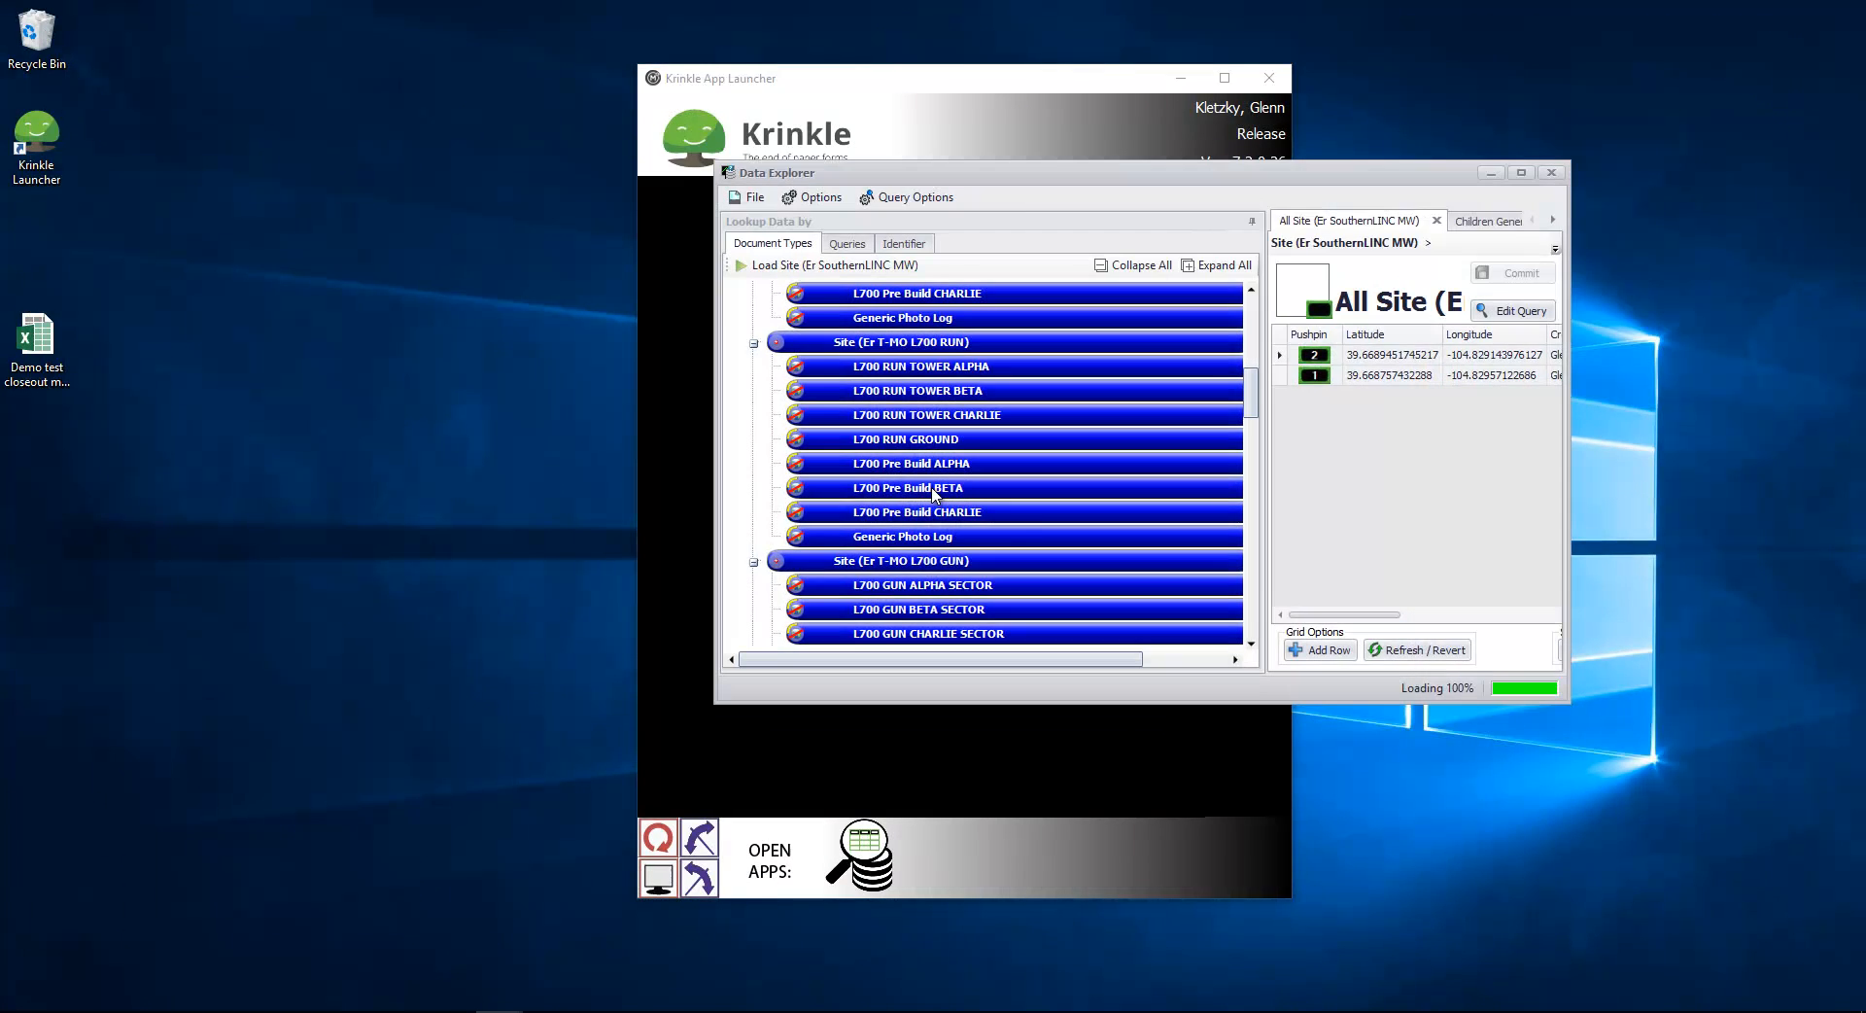
- Enlarge the Data Explorer window and sort the All Site records ascending by the red Site ID column
drag(1052, 187, 656, 123)
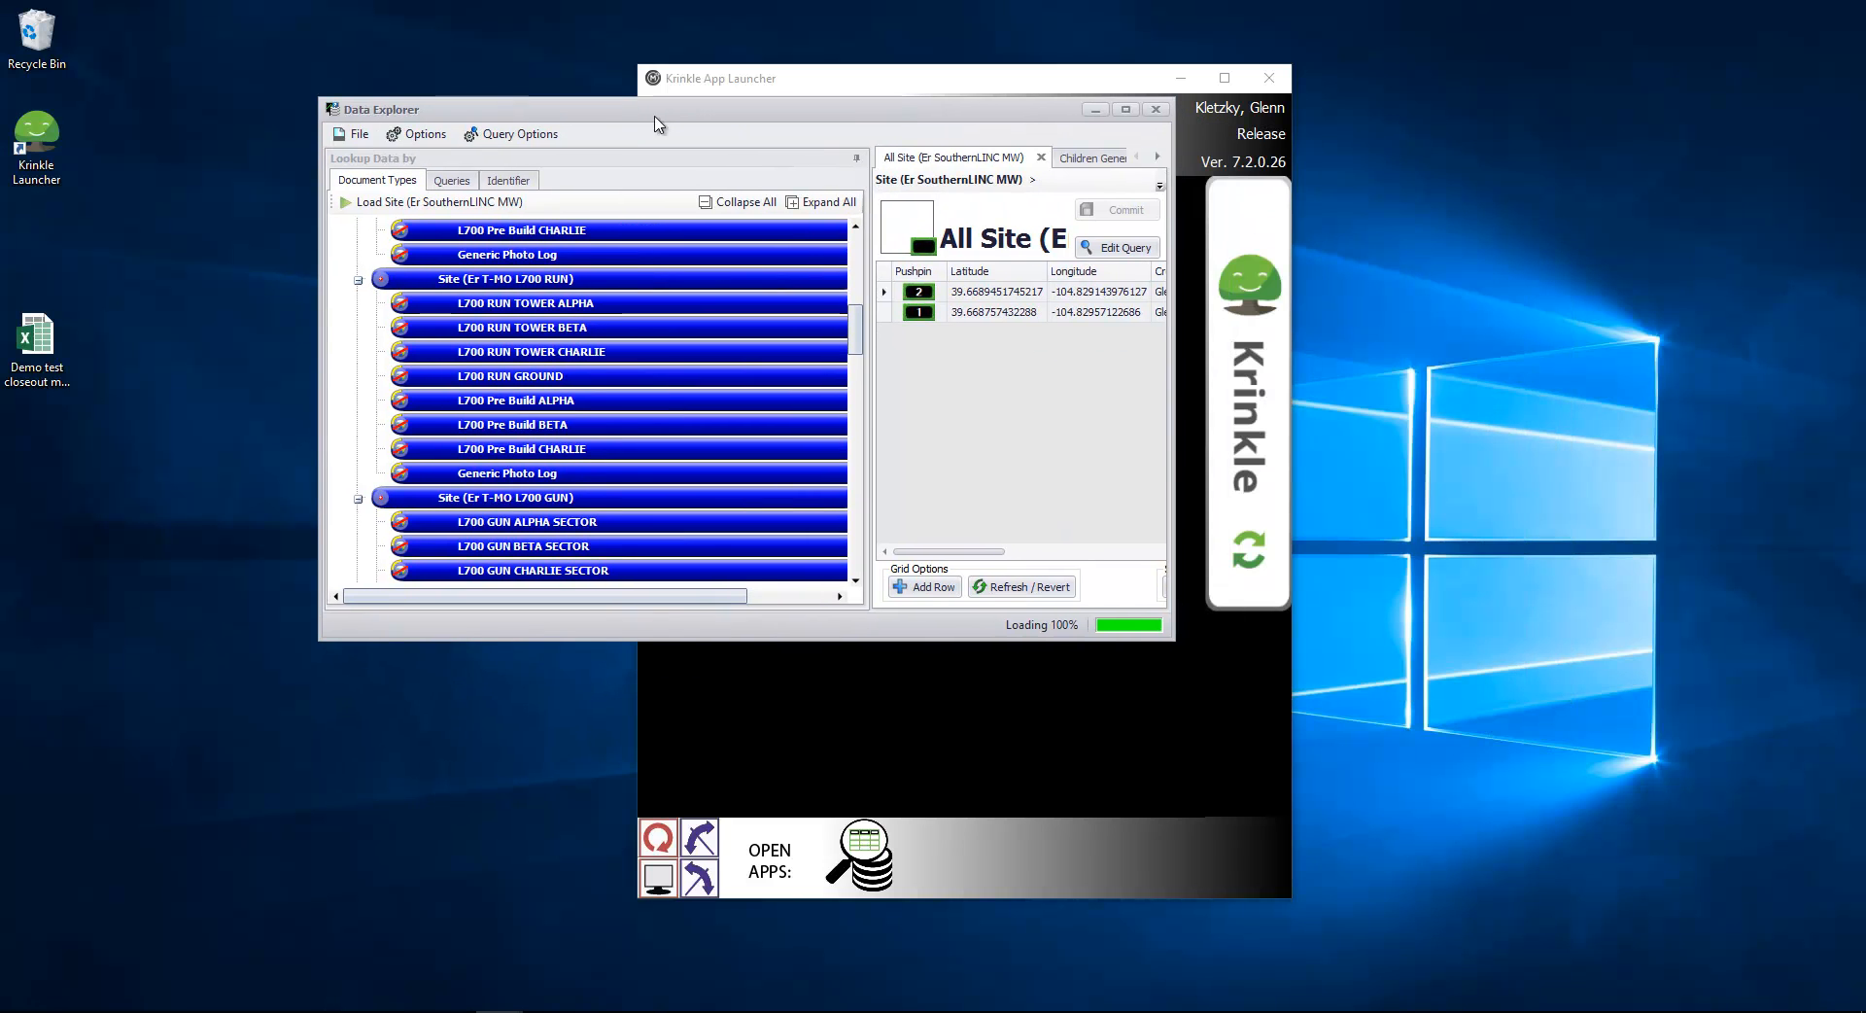
drag(1173, 638, 1713, 829)
drag(948, 753, 1355, 755)
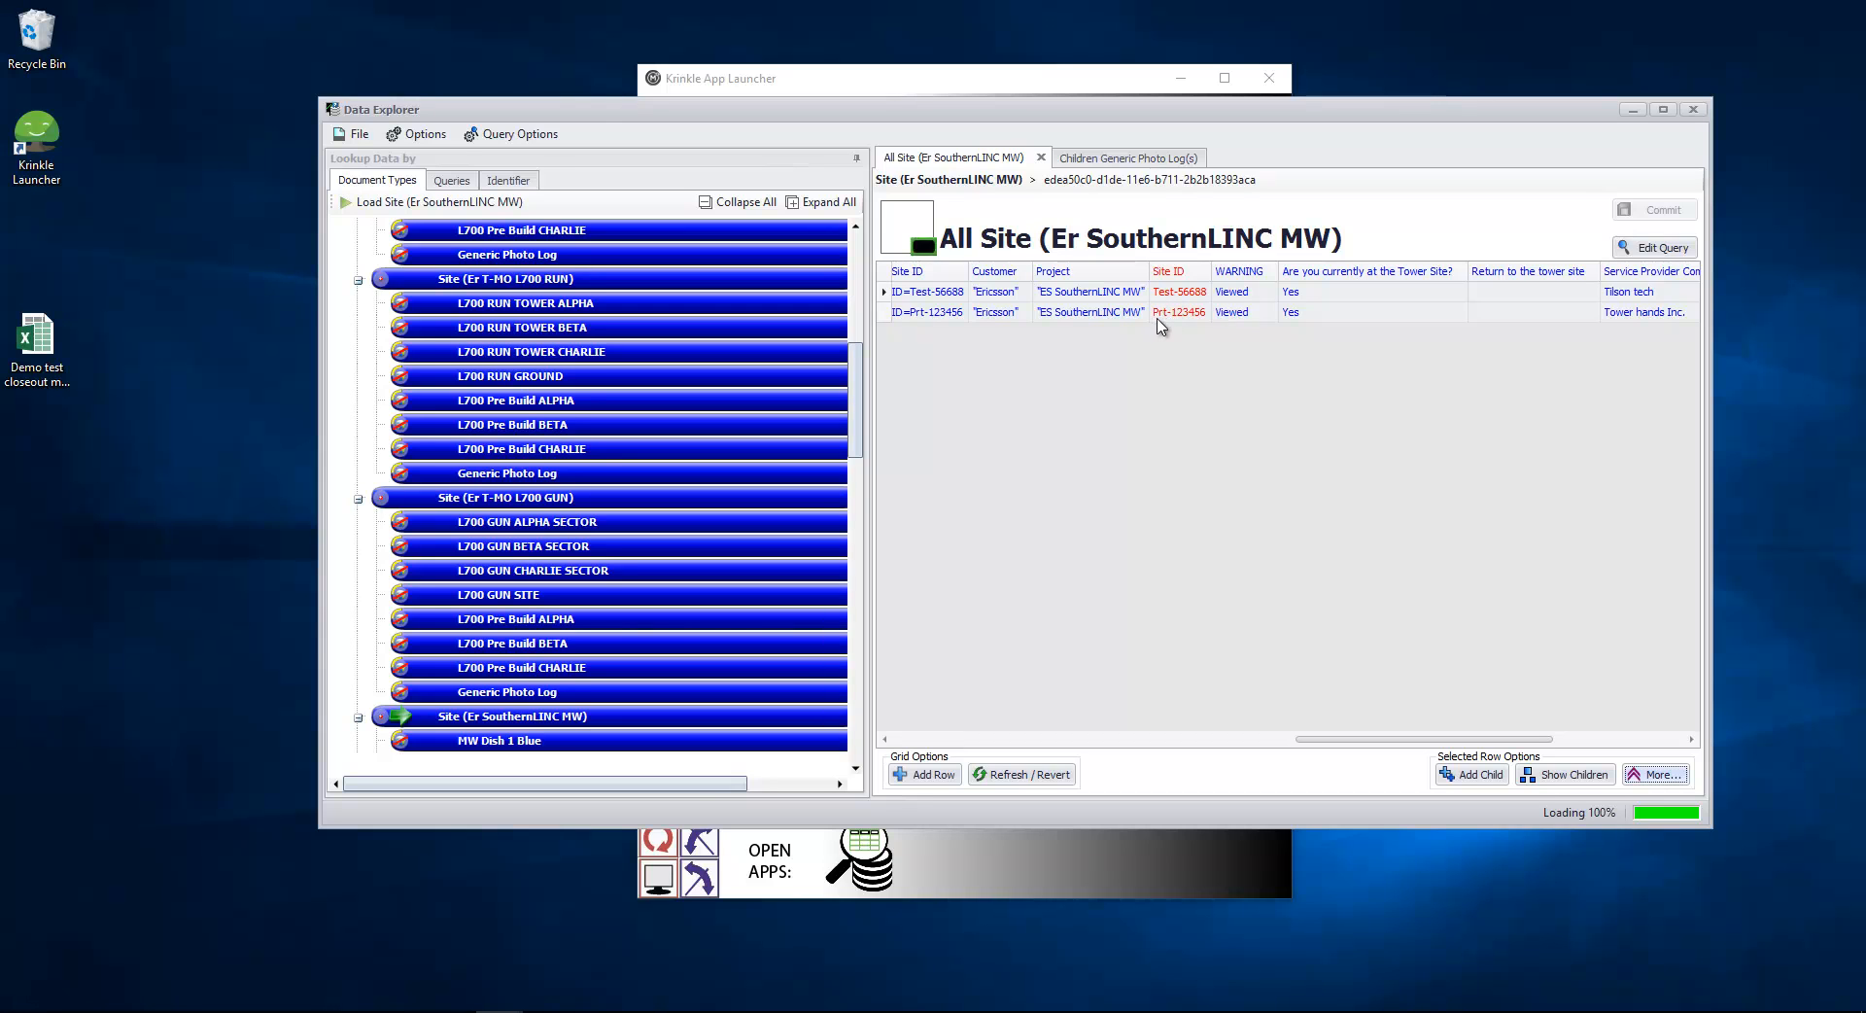
click(1170, 276)
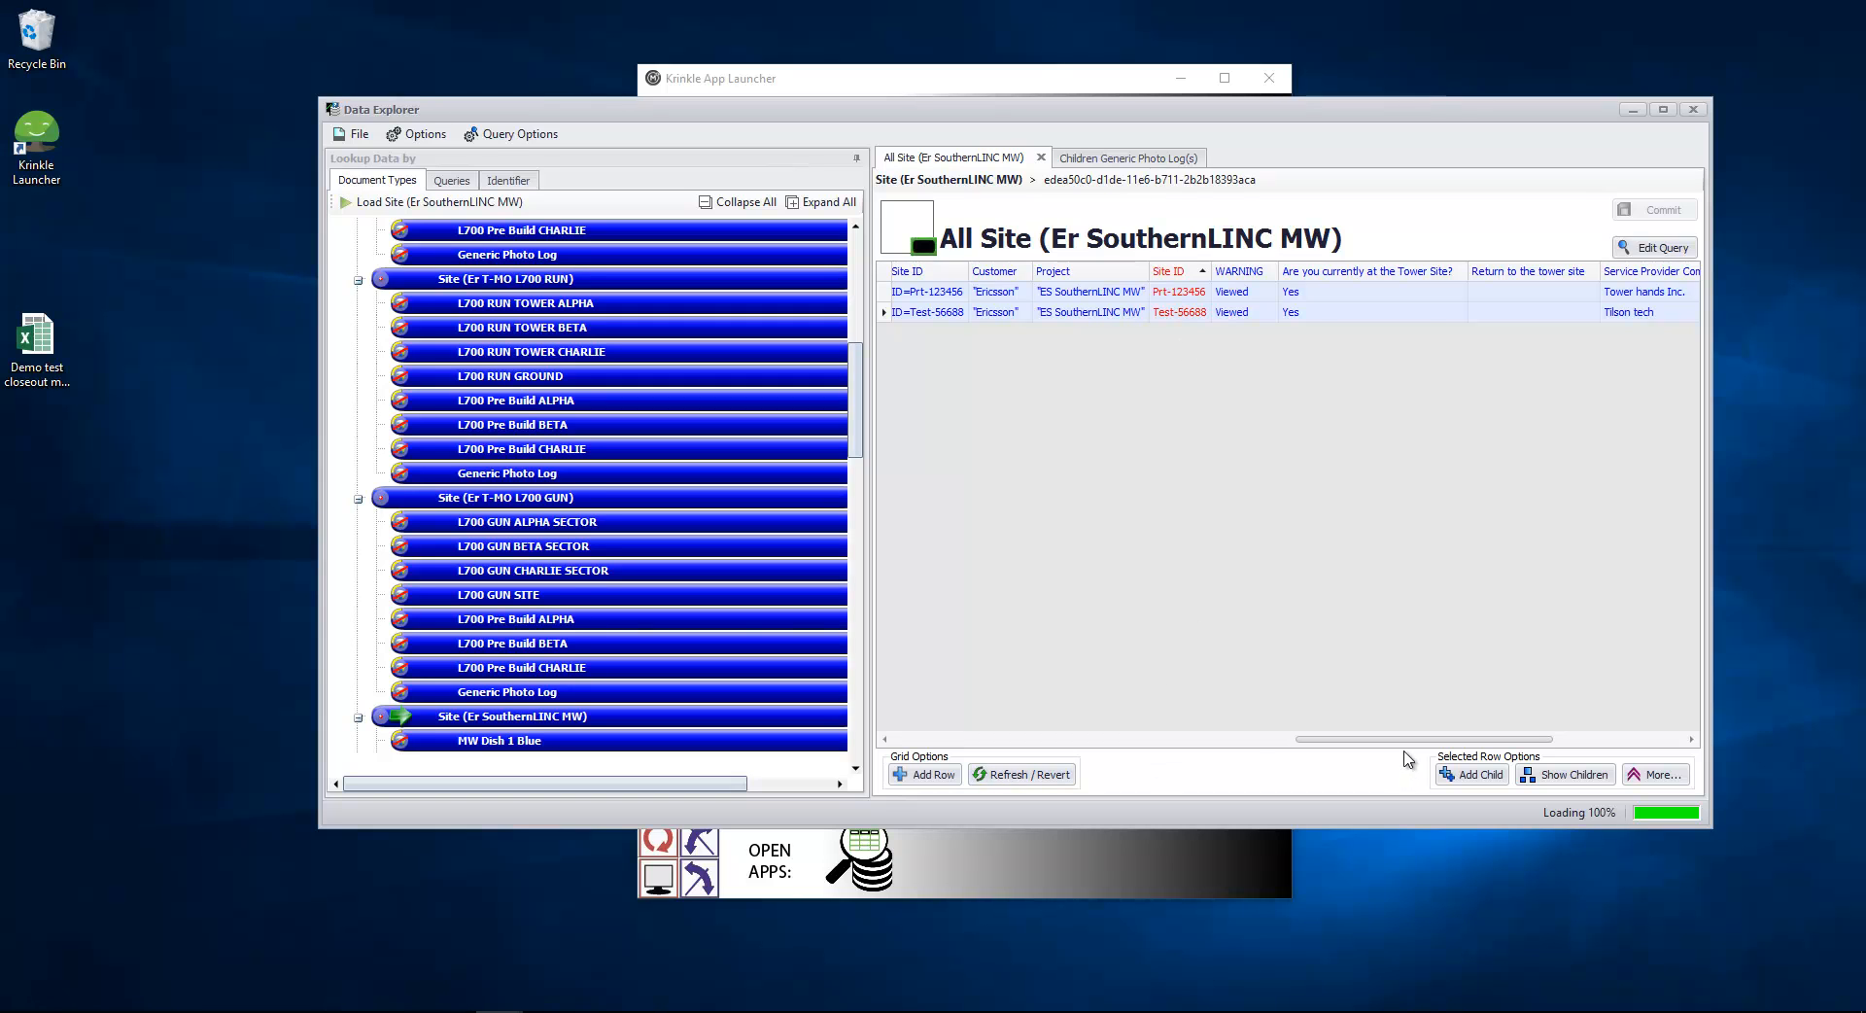
- Sort the All Site records by Started date, newest first
drag(1409, 738, 1266, 744)
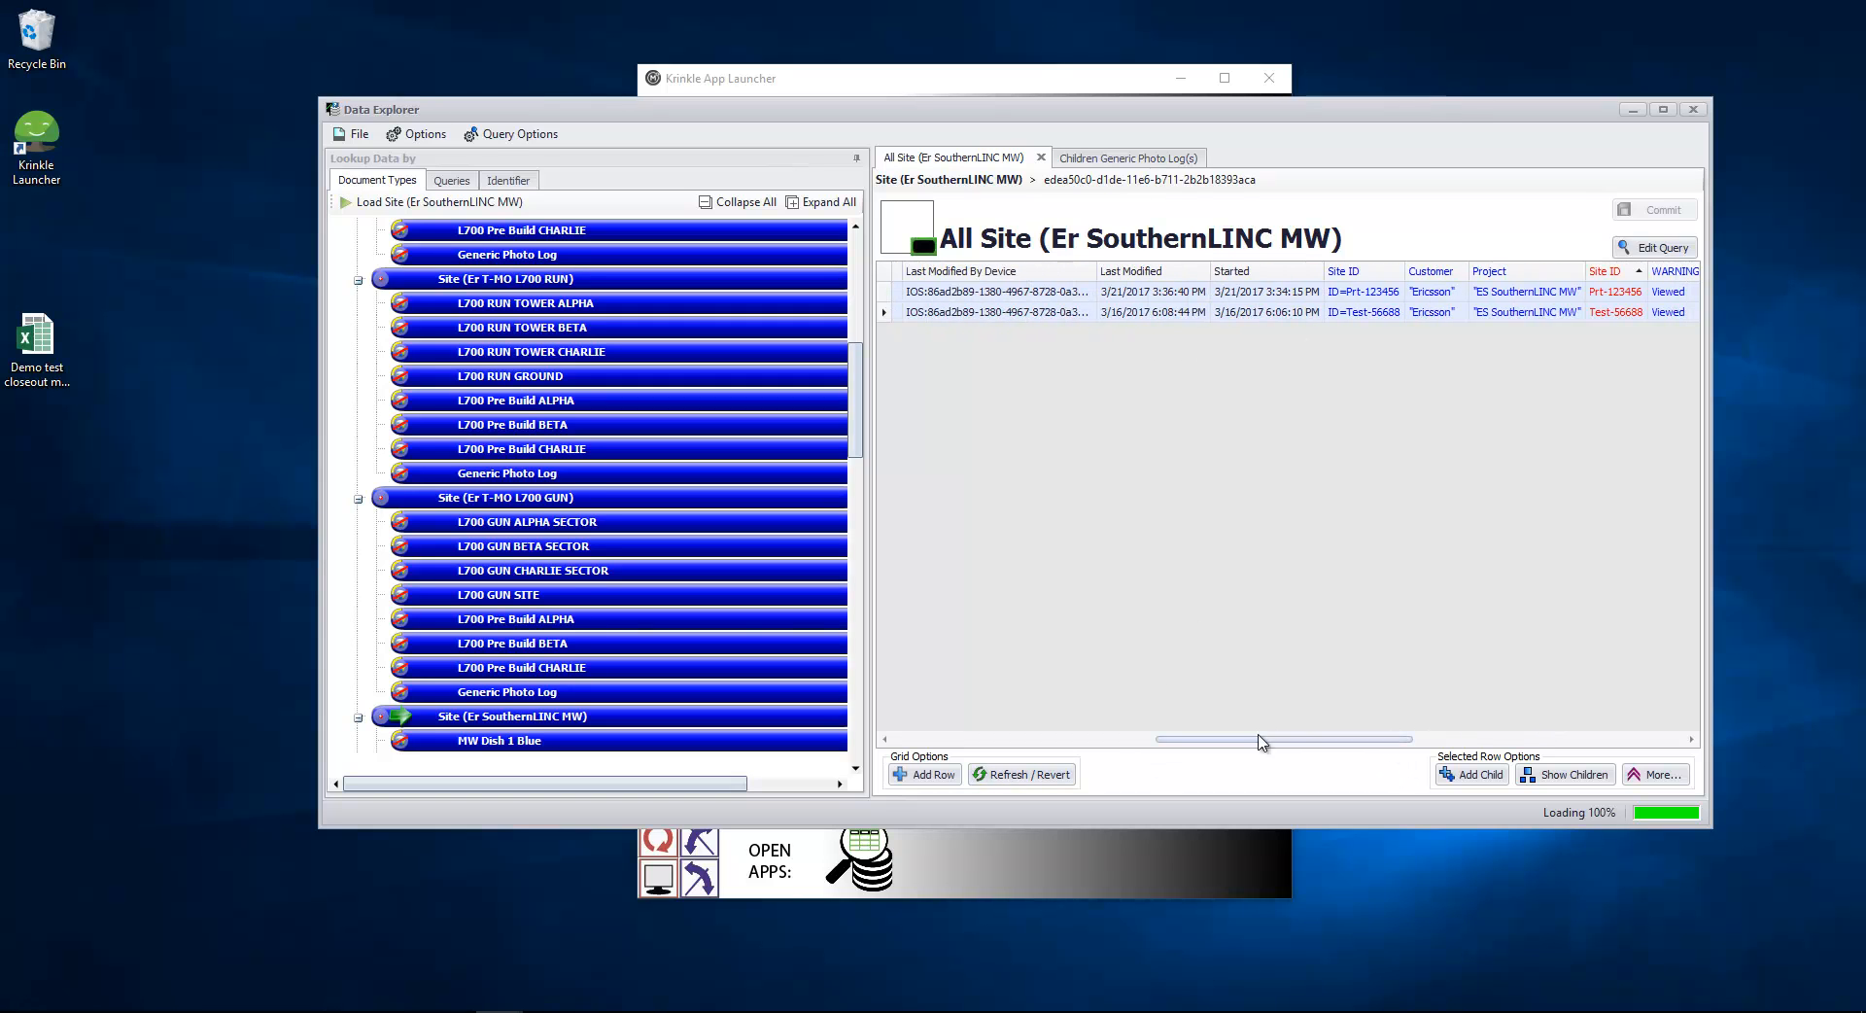
click(1236, 276)
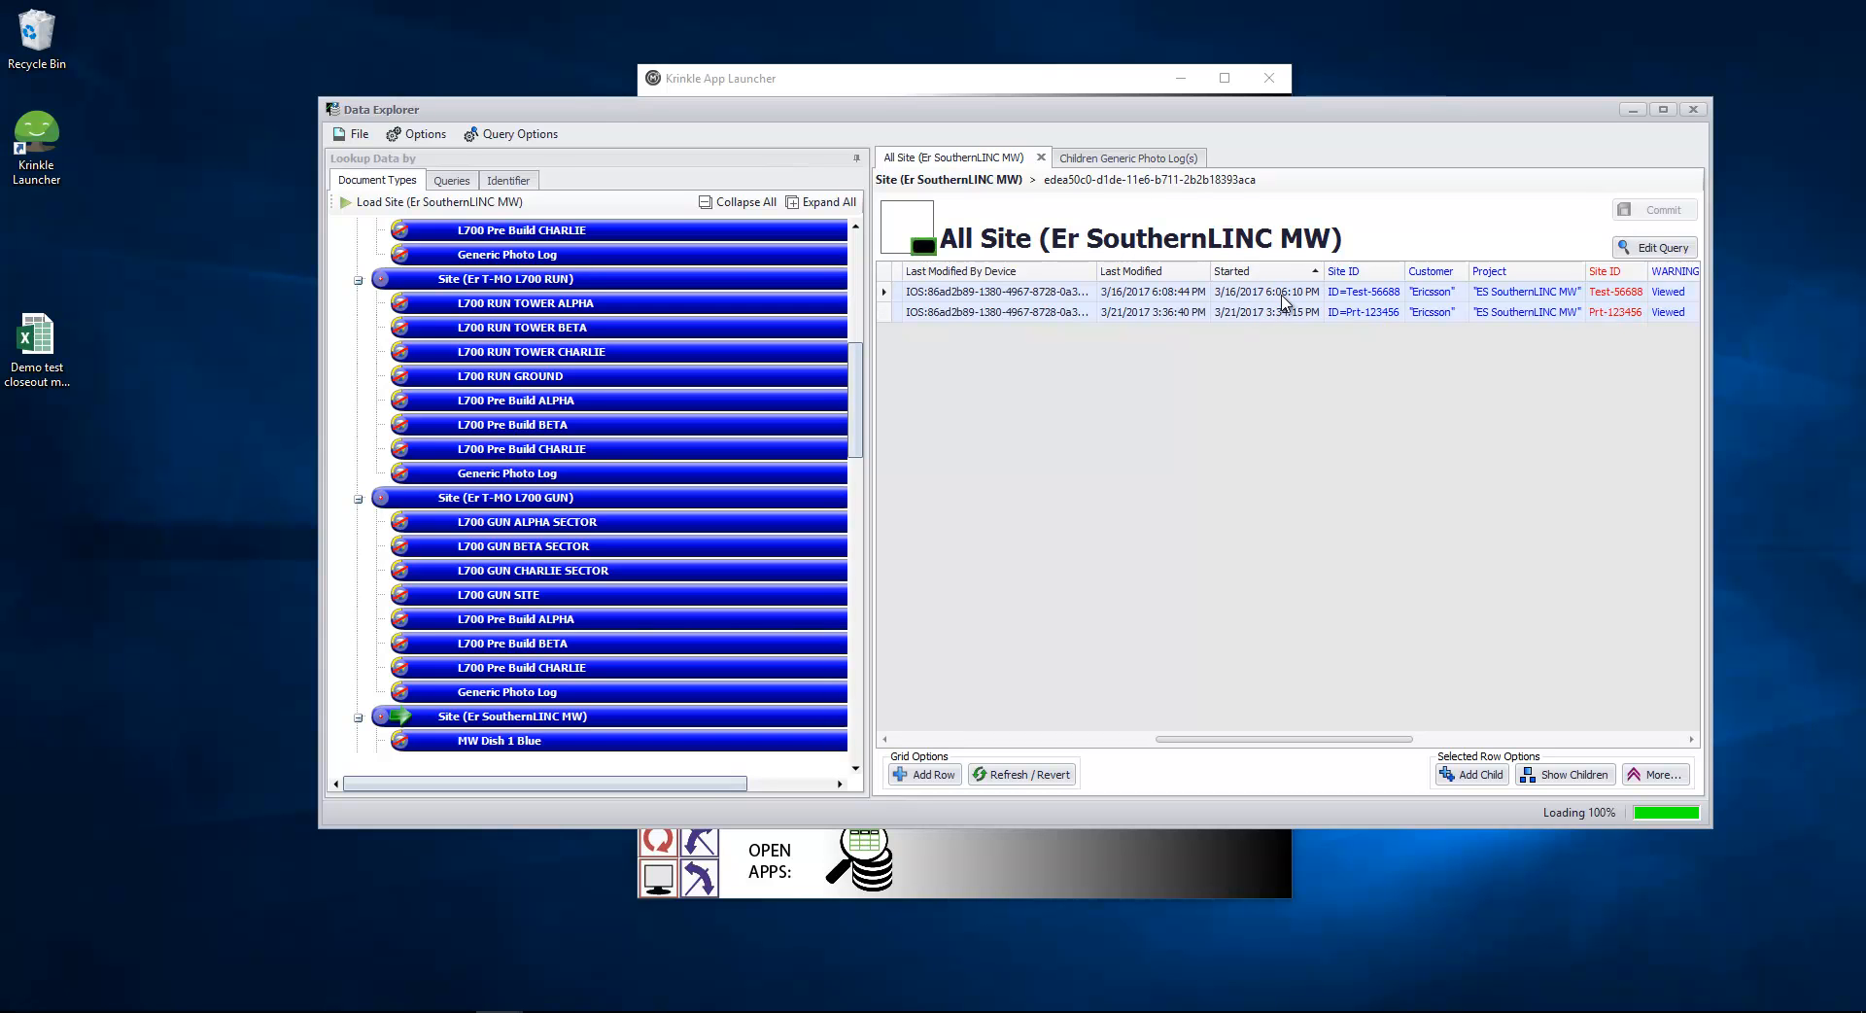
click(1230, 278)
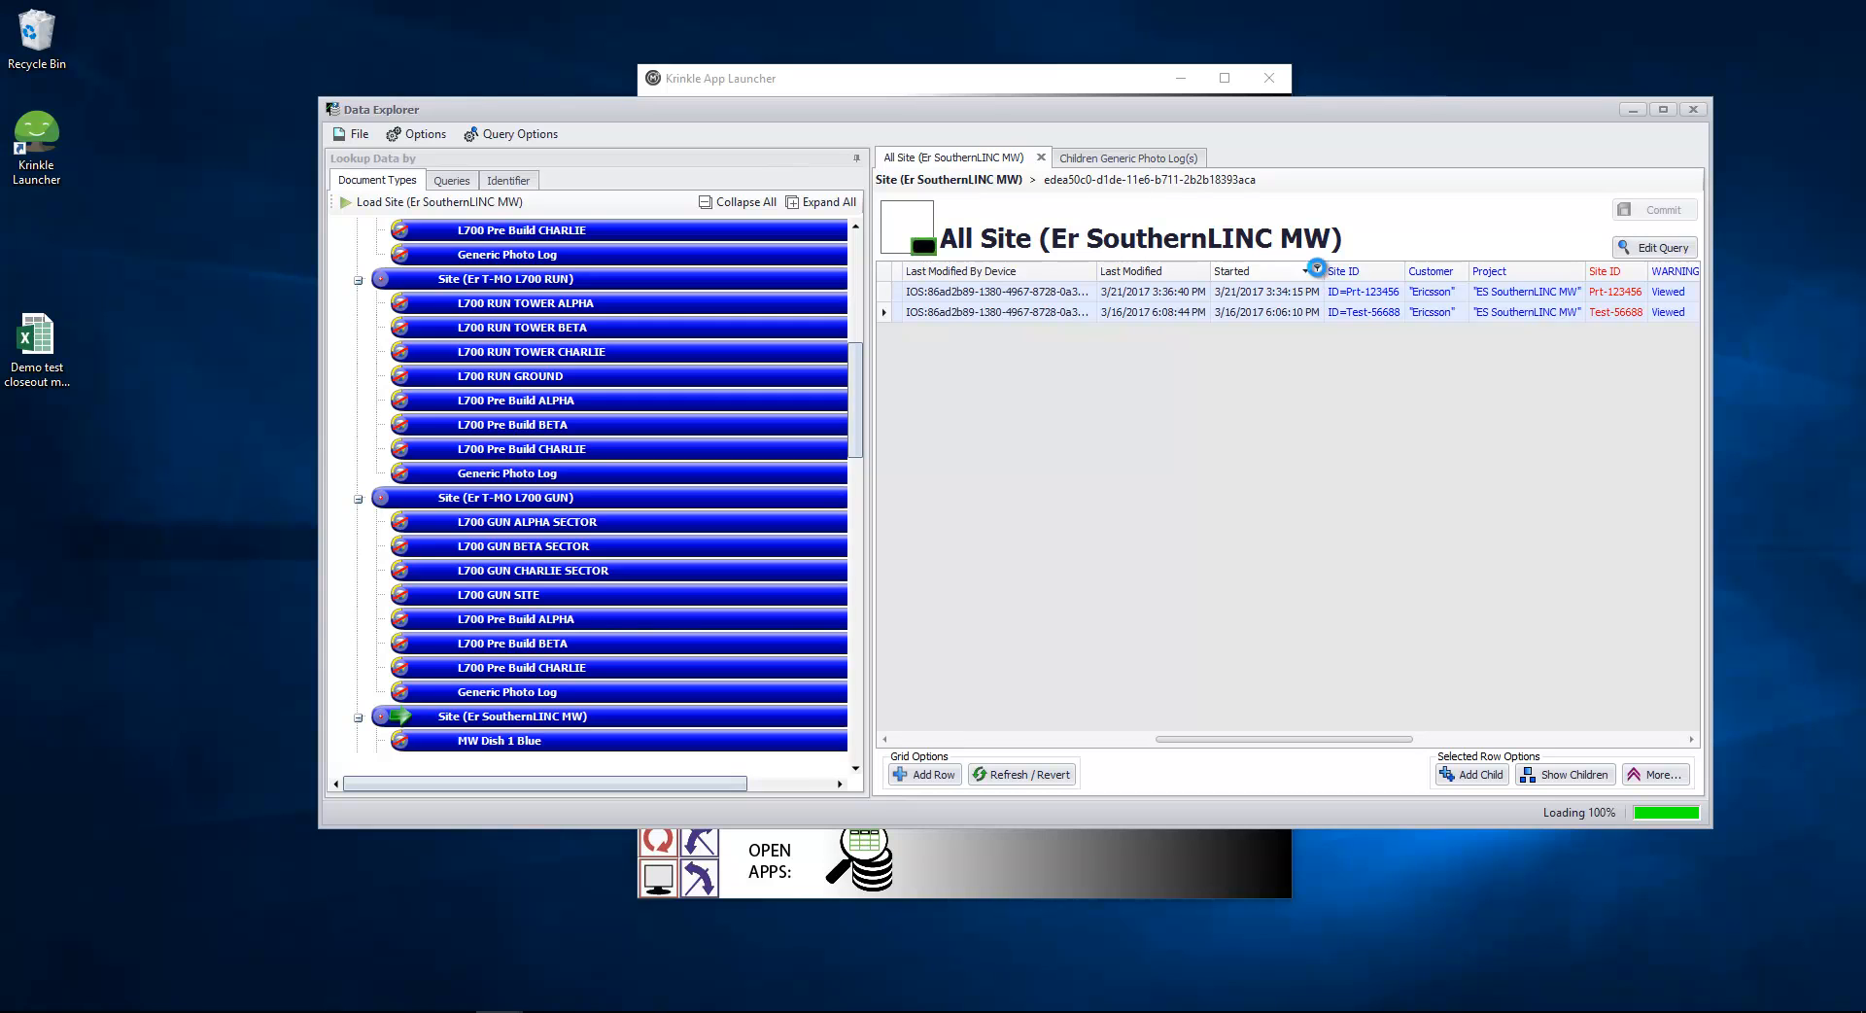
- Filter the Started column to the specific date March 21, 2017
click(1318, 271)
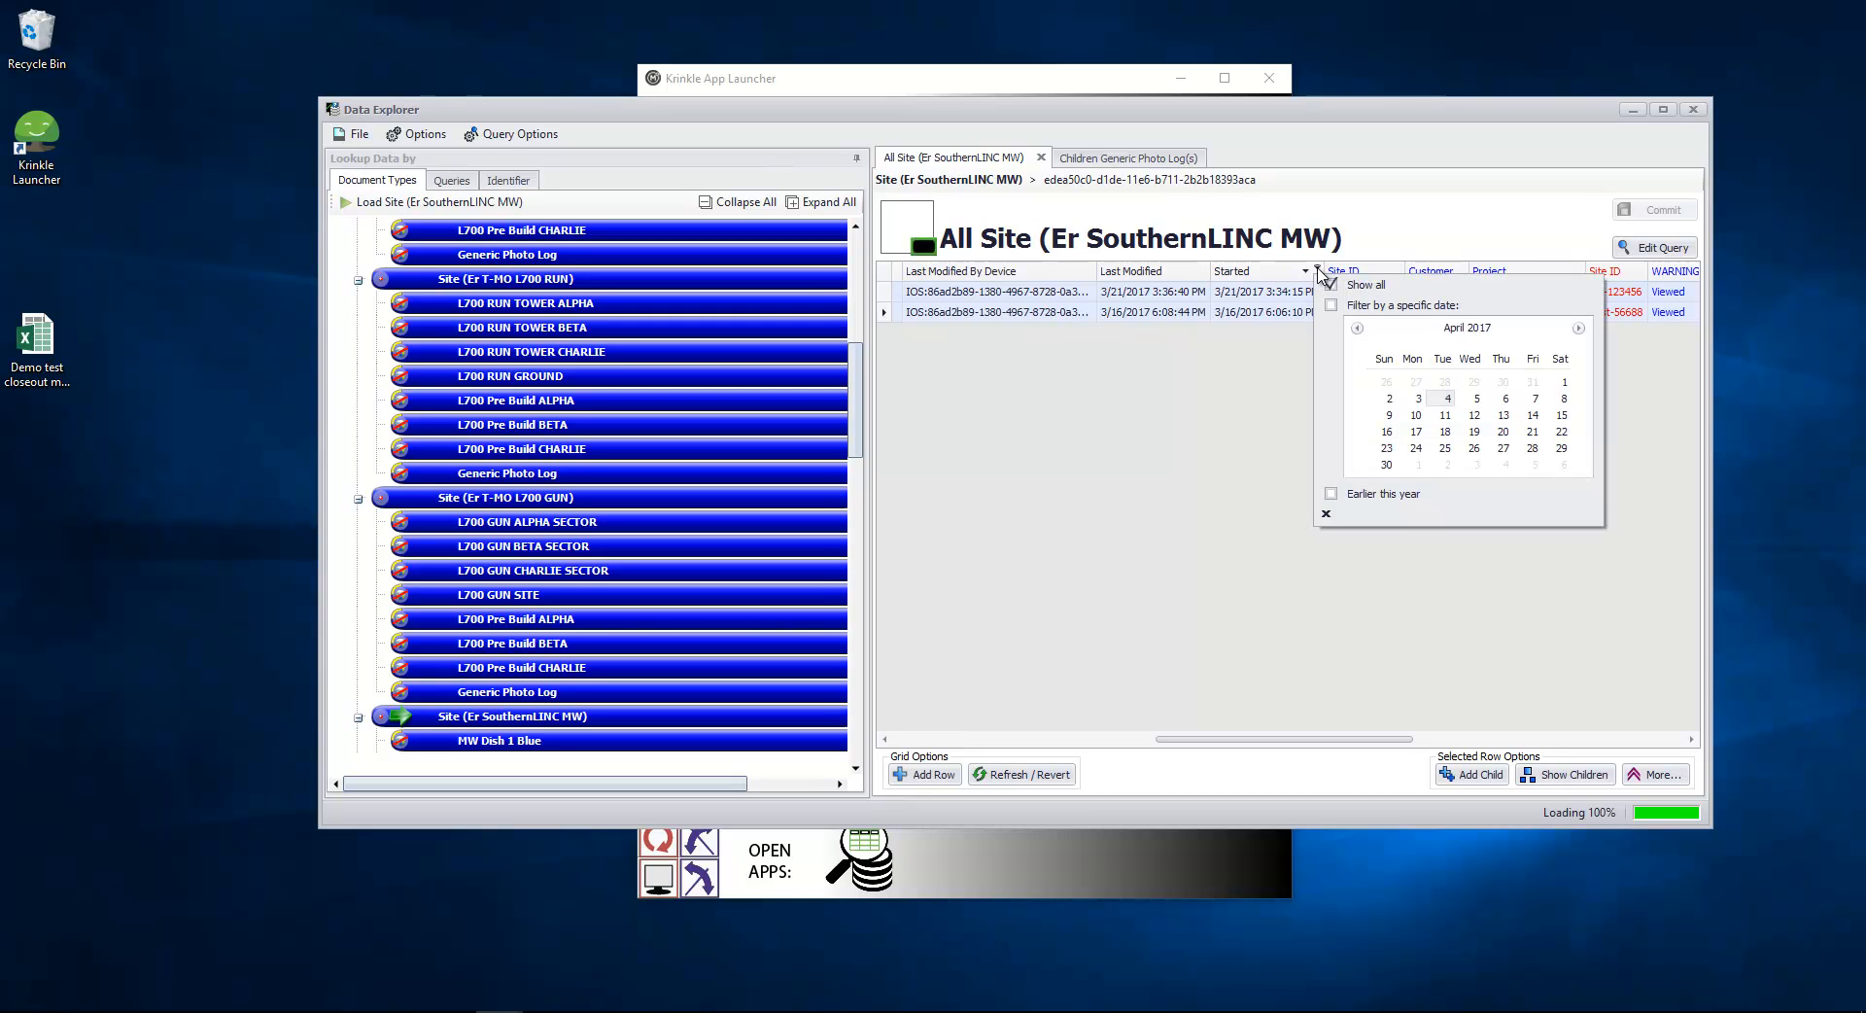
click(1357, 331)
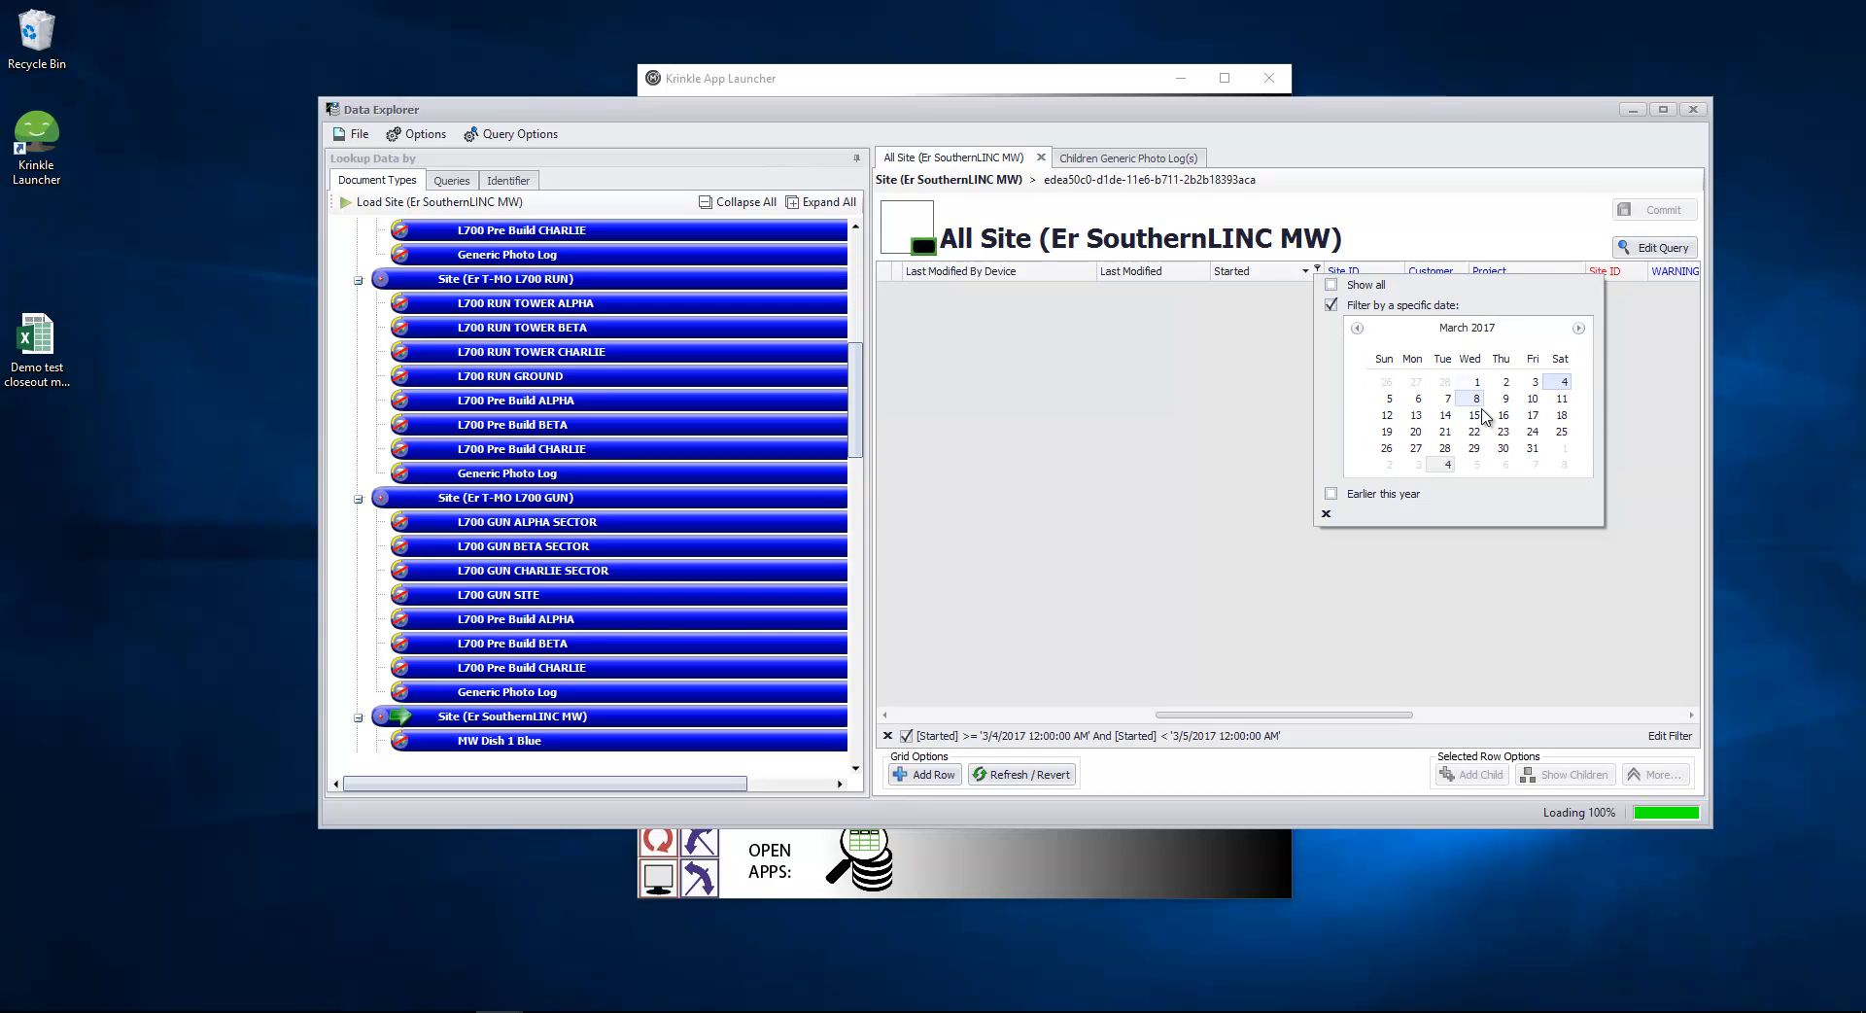
click(1448, 434)
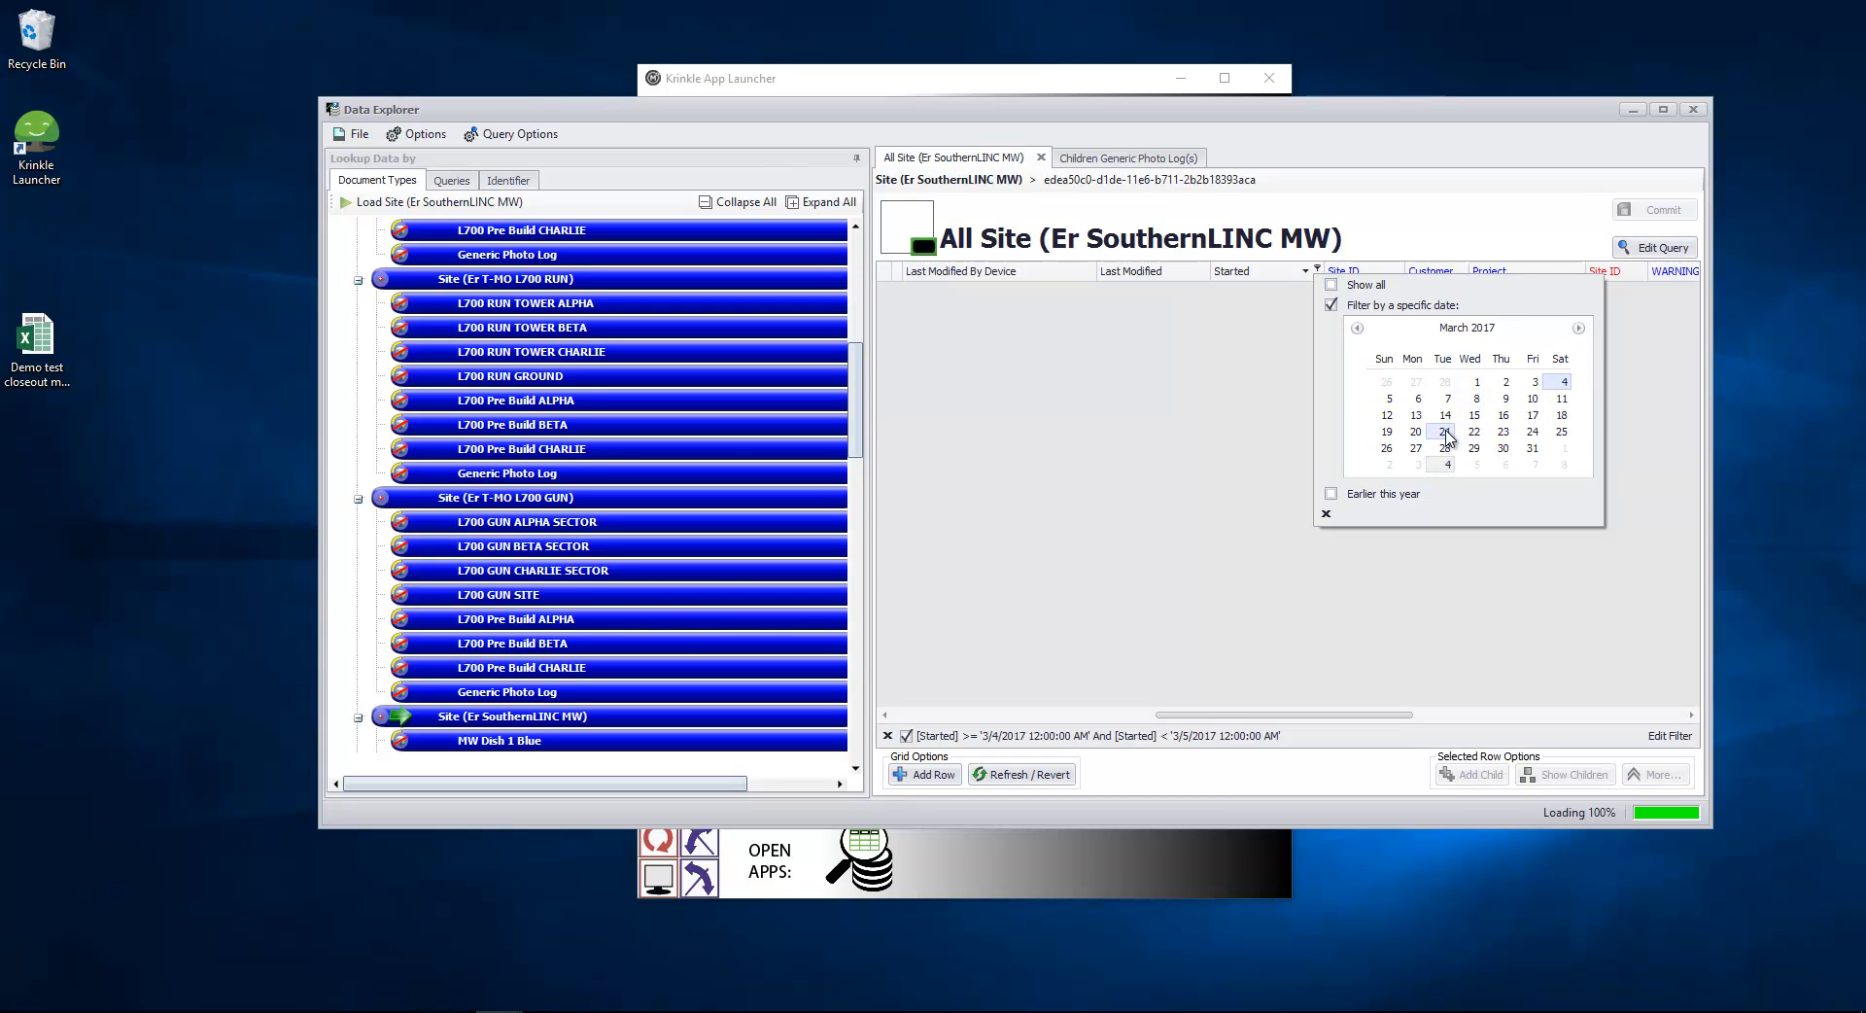
click(1401, 553)
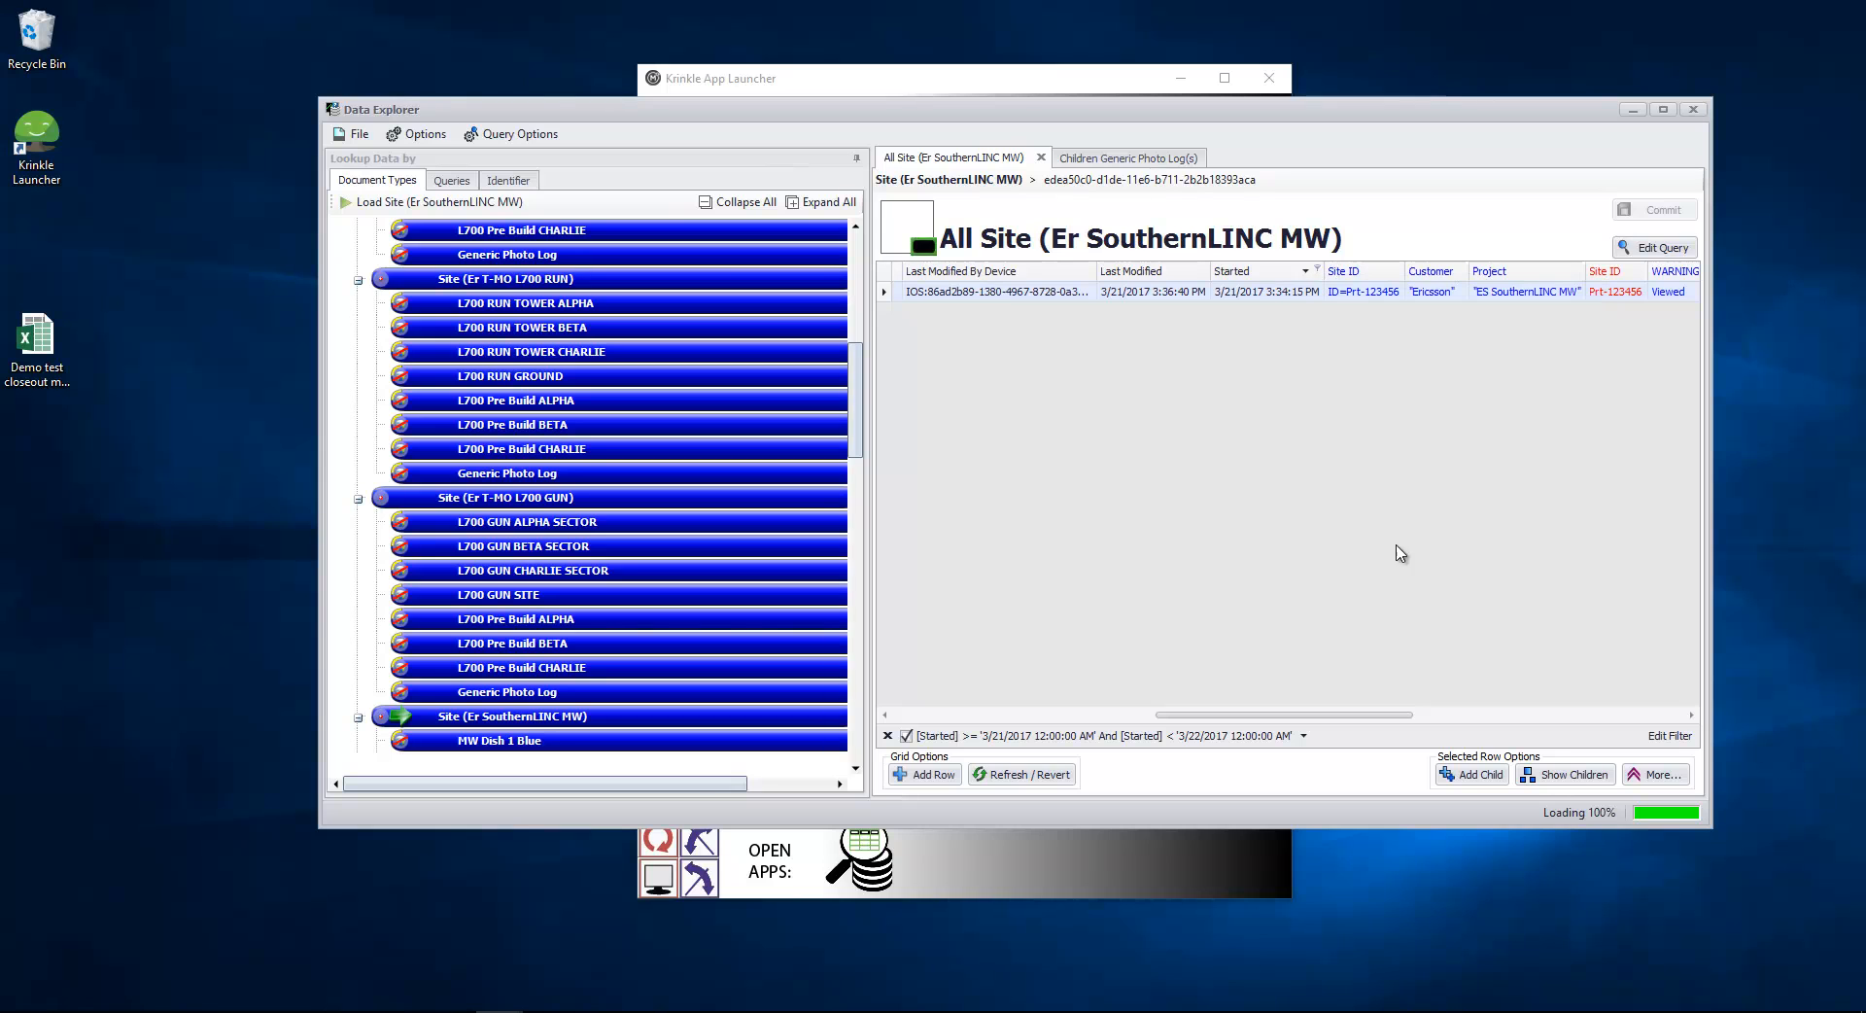
- Remove the specific-date filter from the Started column
click(1317, 271)
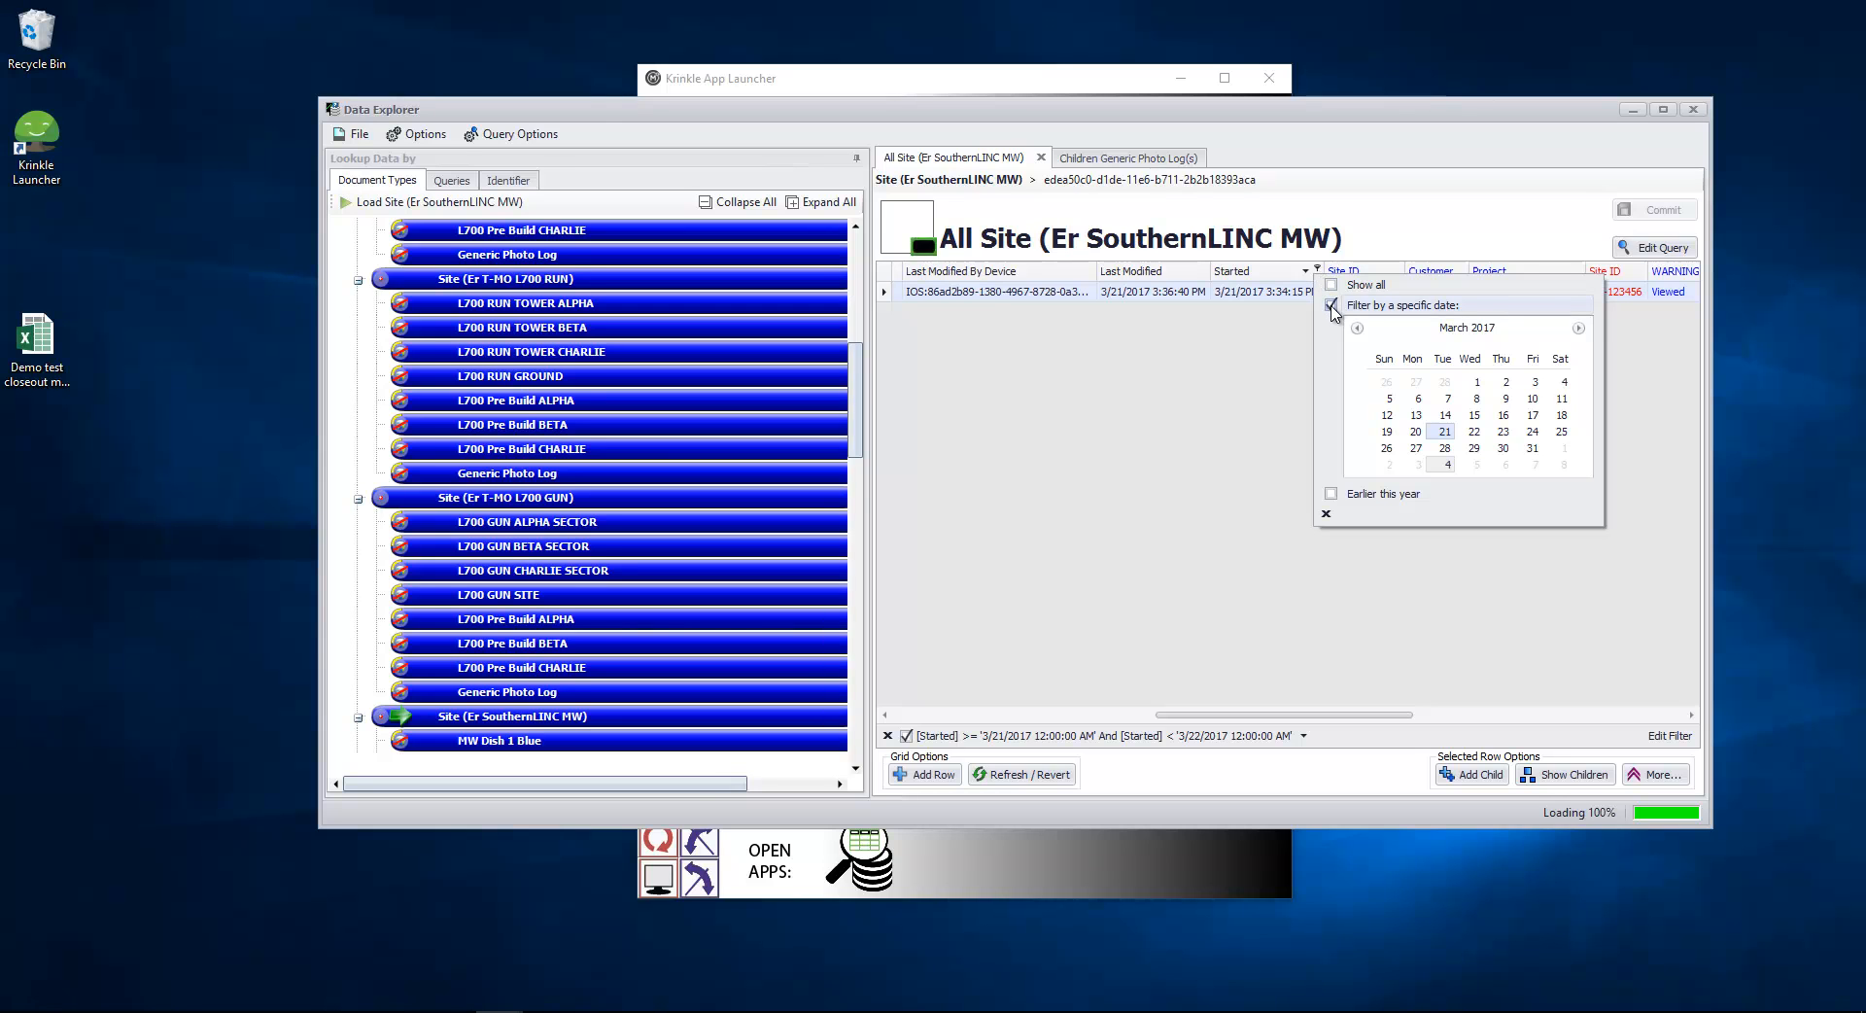
click(1331, 306)
click(1229, 398)
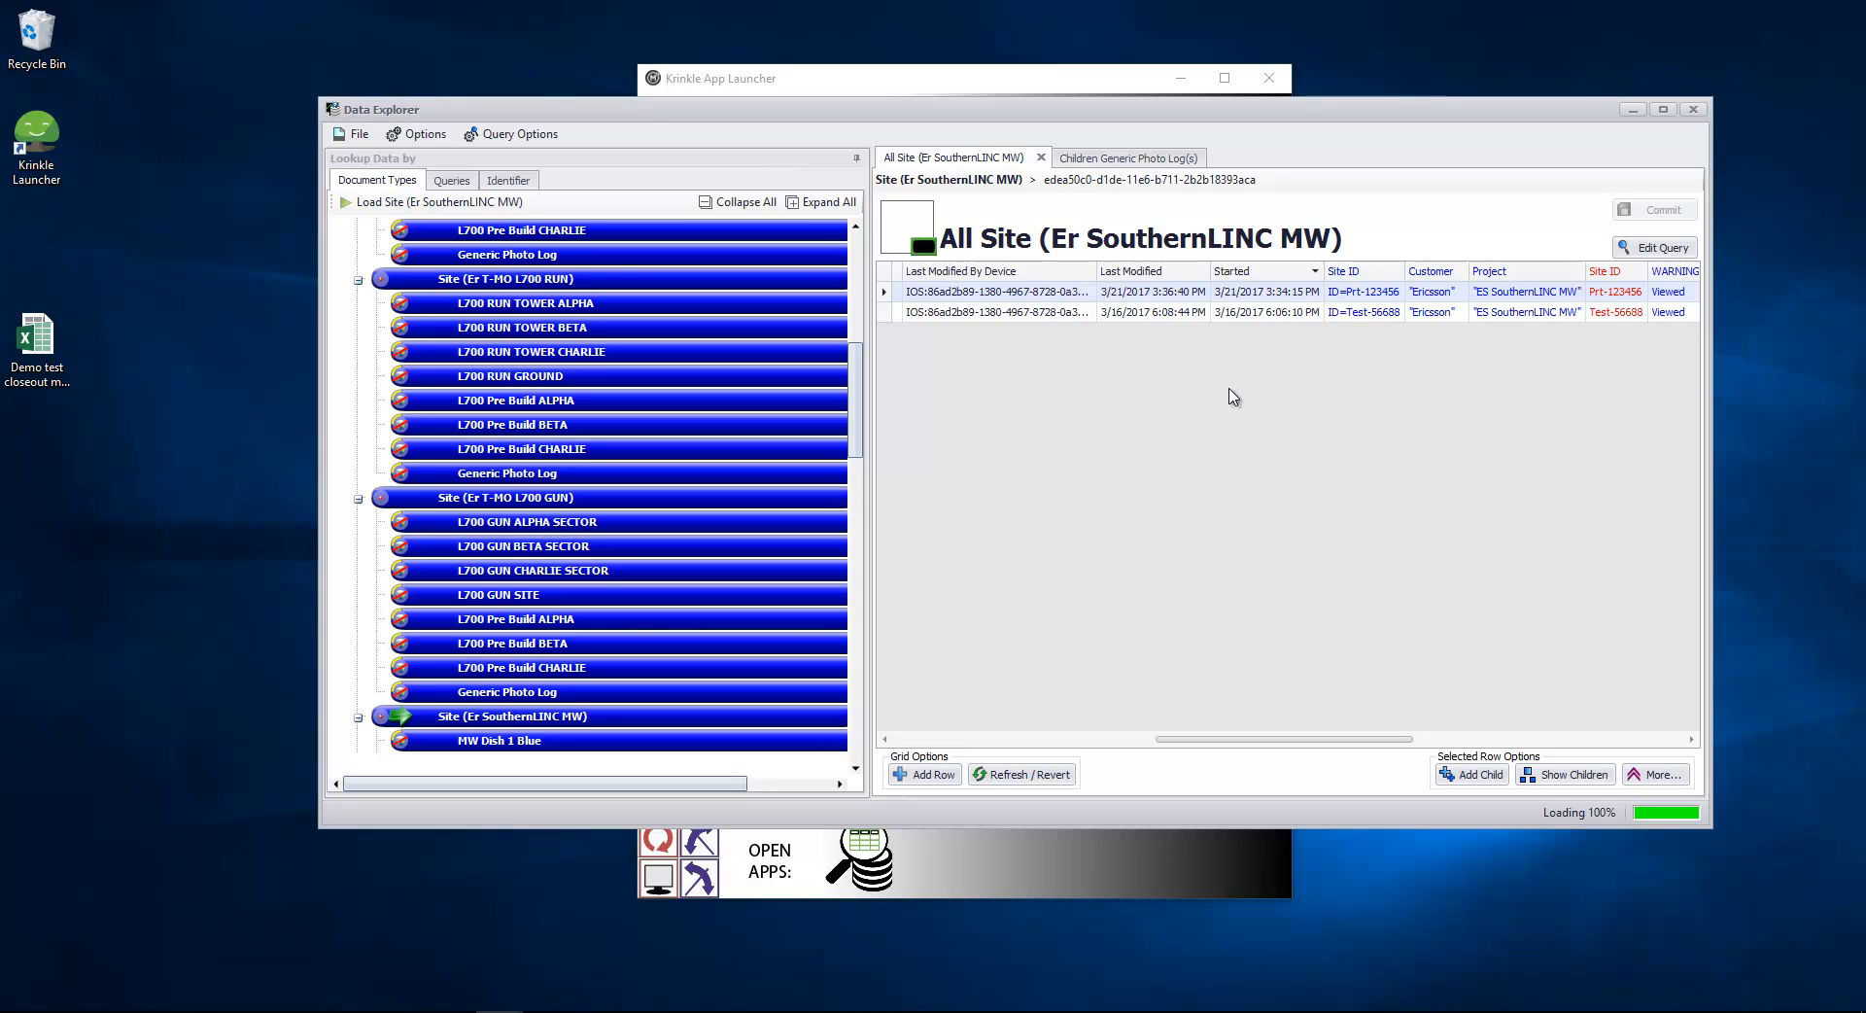
- Switch the data lookup from document types to the saved queries
click(460, 189)
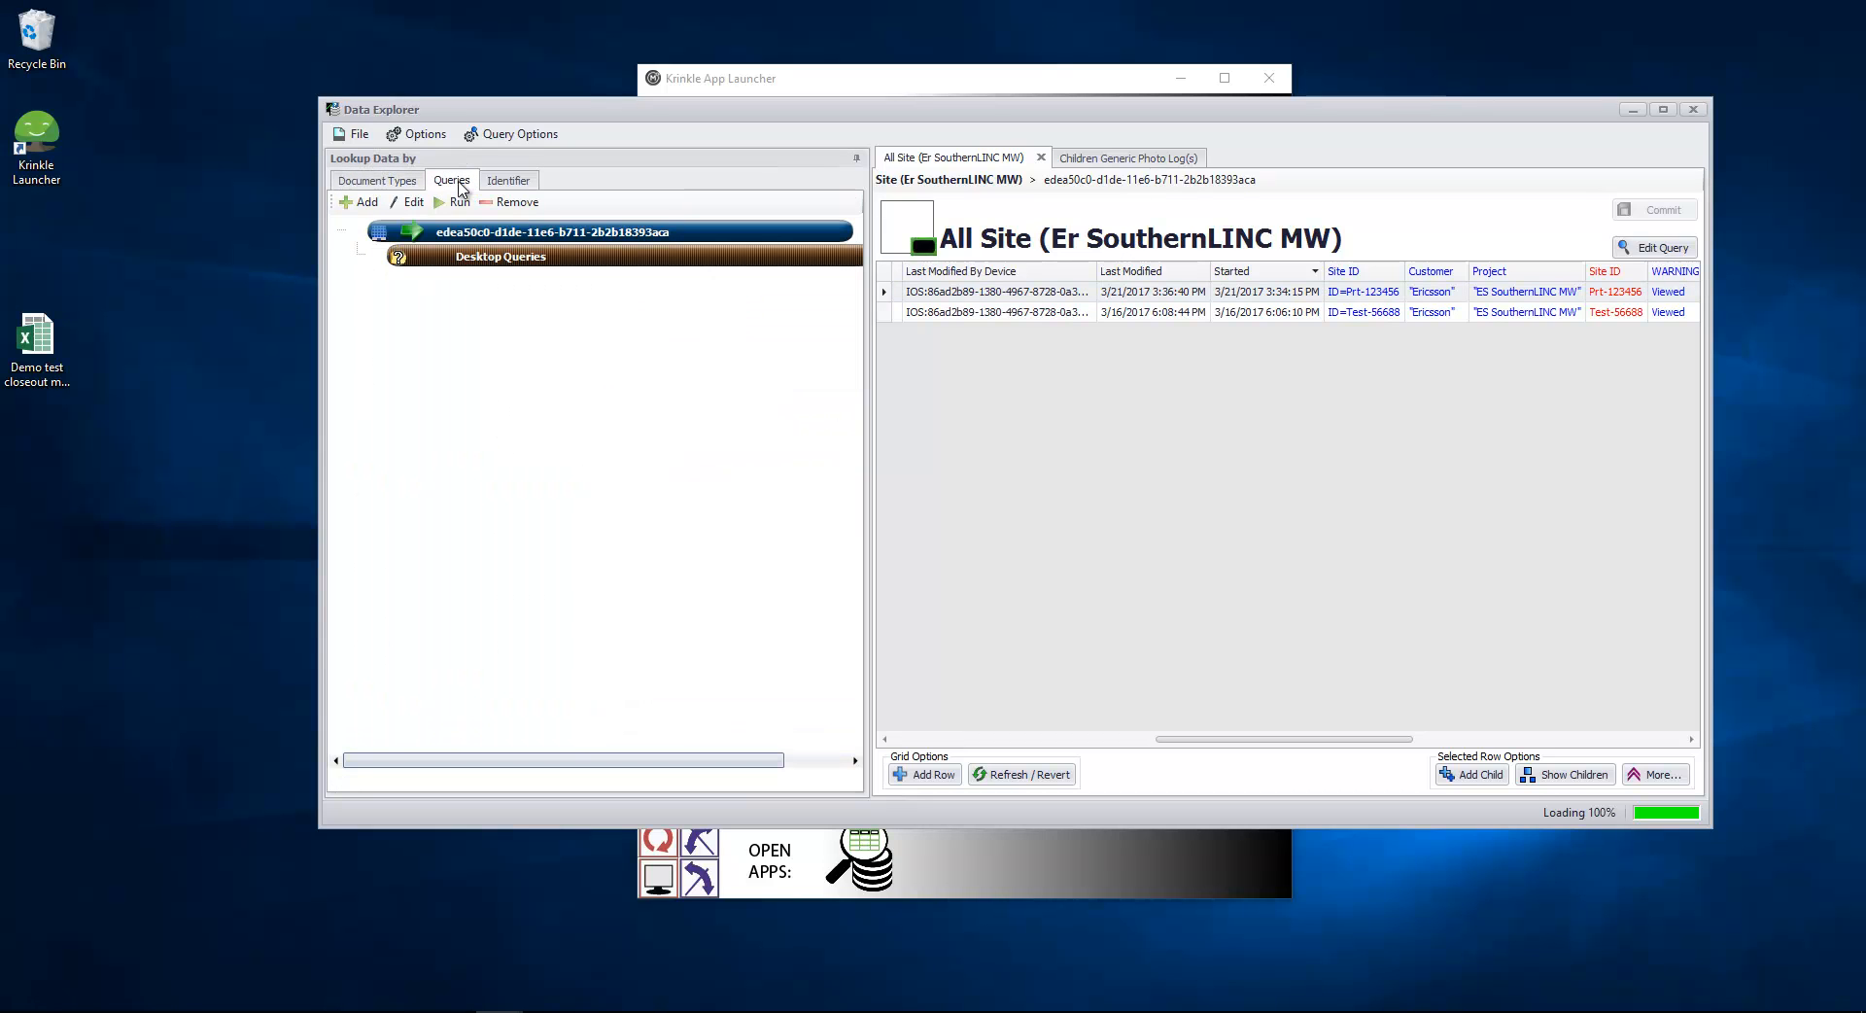